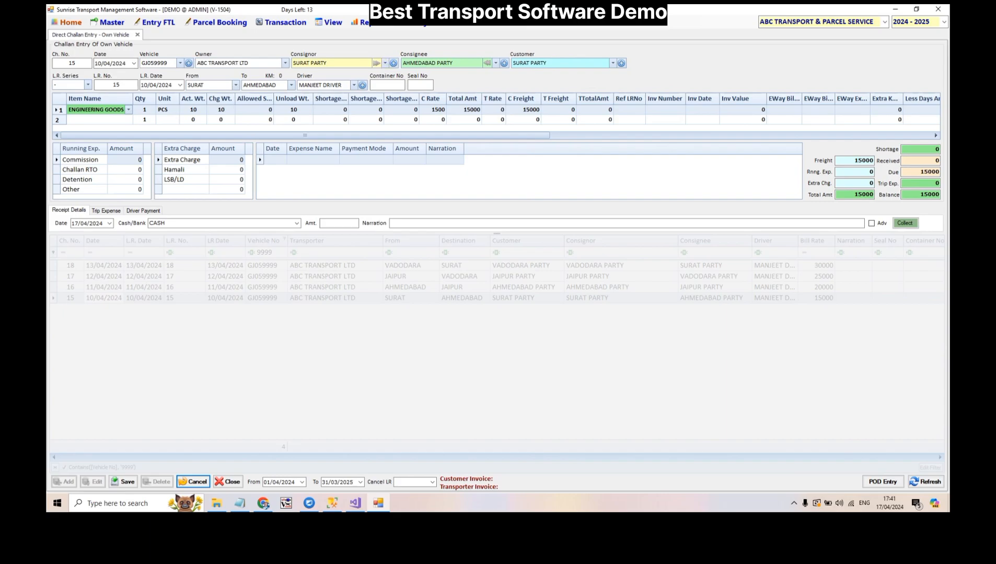
Step: Review the freight amounts of challans 15 and 16 for vehicle GJ059999, closing each without changes
{"action": "left_click", "coordinate": [854, 161]}
{"action": "left_click", "coordinate": [193, 482]}
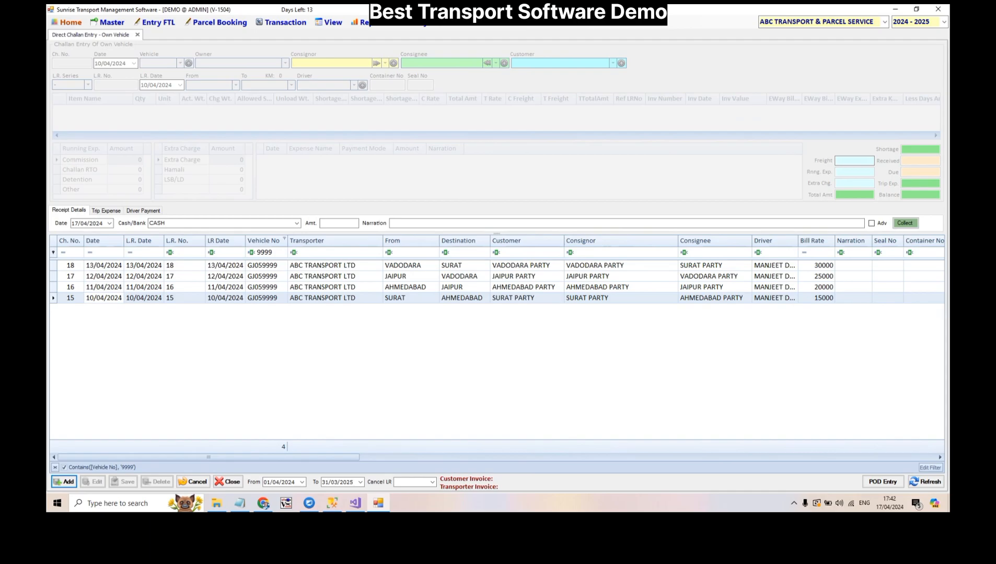
{"action": "double_click", "coordinate": [103, 287]}
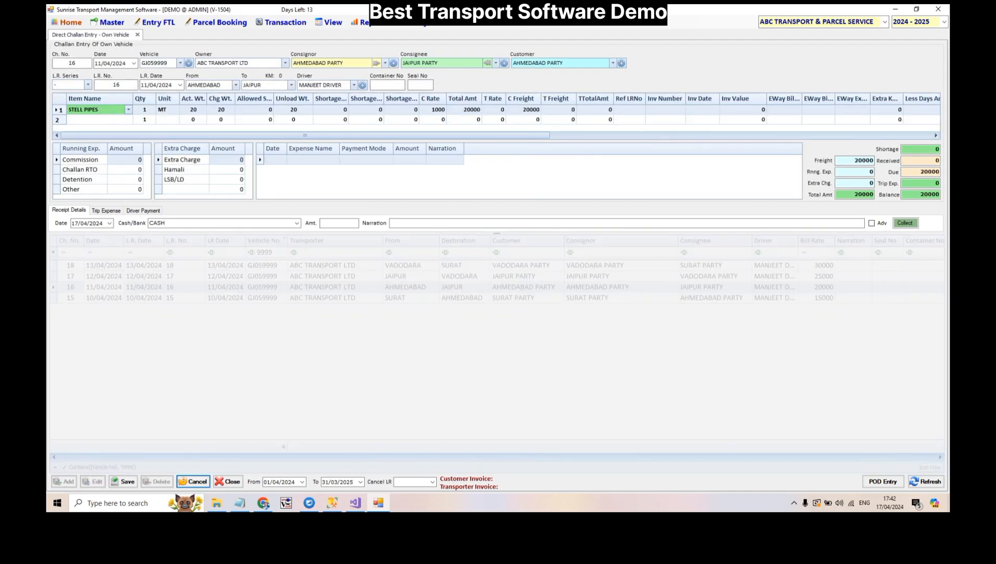
{"action": "double_click", "coordinate": [863, 161]}
{"action": "left_click", "coordinate": [193, 482]}
Step: Review the route and freight of challan 17 and the freight of challan 18, closing each without changes
{"action": "double_click", "coordinate": [103, 277]}
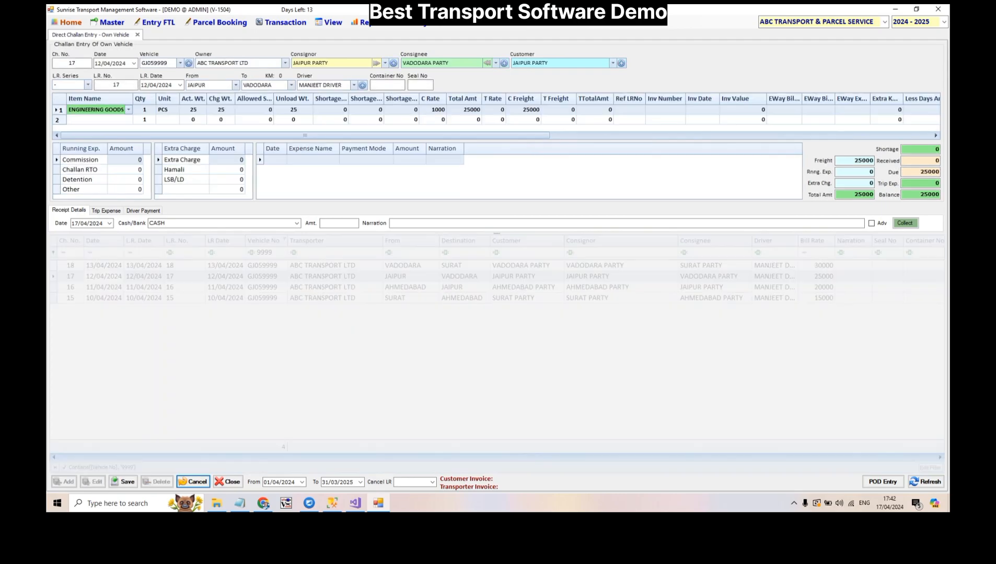
{"action": "left_click", "coordinate": [207, 85]}
{"action": "left_click", "coordinate": [270, 85]}
{"action": "double_click", "coordinate": [862, 161]}
{"action": "left_click", "coordinate": [193, 482]}
{"action": "double_click", "coordinate": [185, 266]}
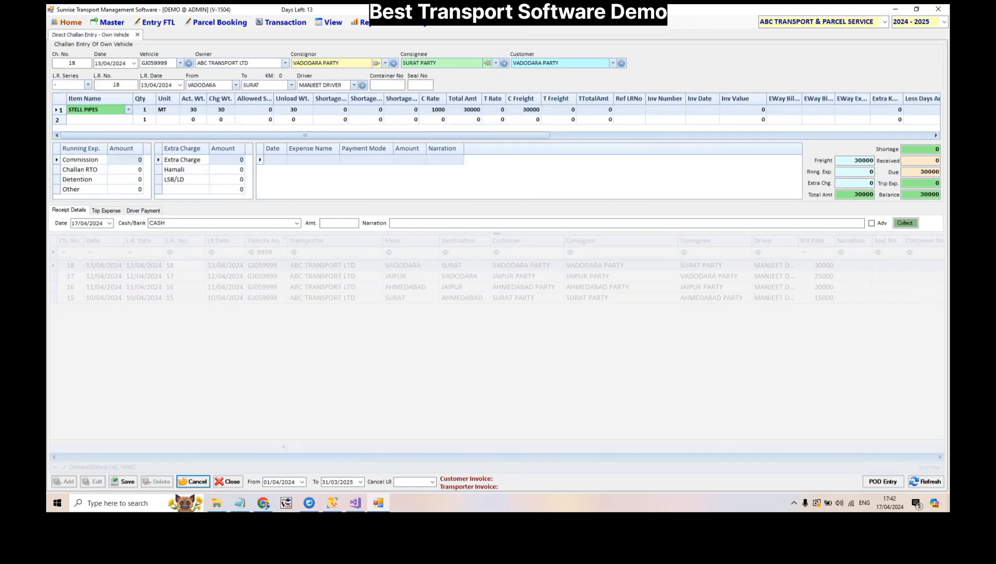
{"action": "double_click", "coordinate": [862, 161]}
{"action": "left_click", "coordinate": [193, 482]}
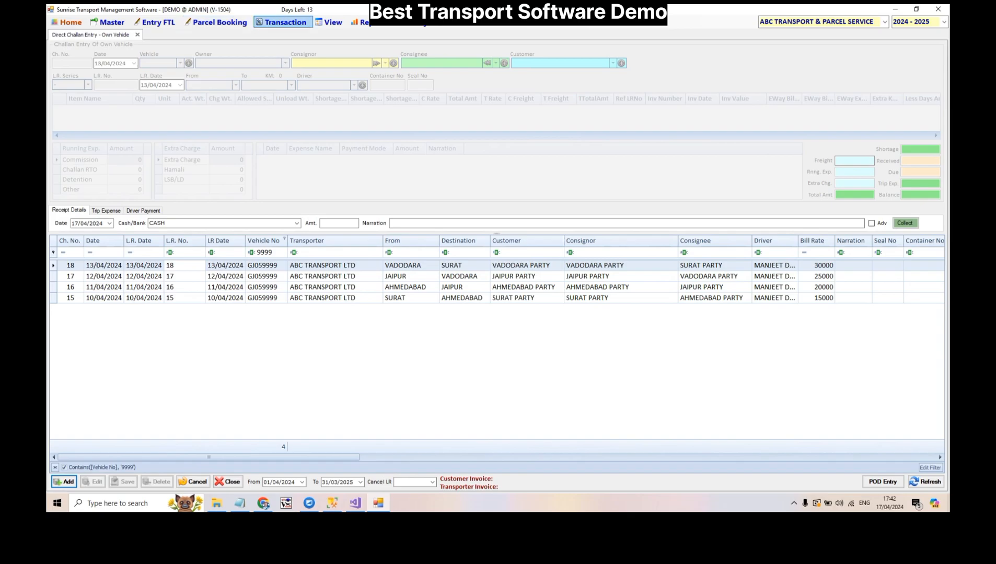
Step: Open the Wallet / Deposit / Card master
{"action": "left_click", "coordinate": [282, 22]}
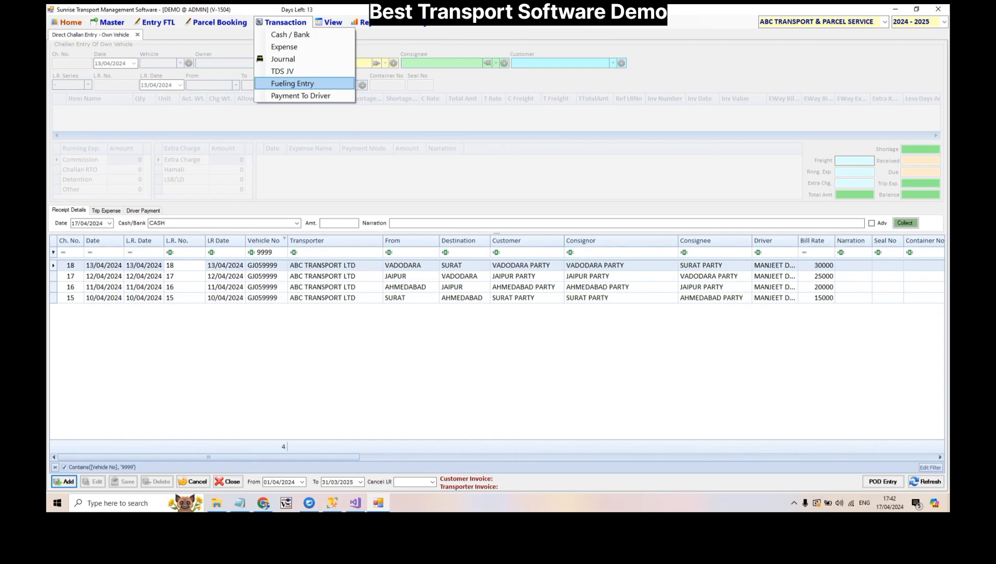
{"action": "key", "text": "Left"}
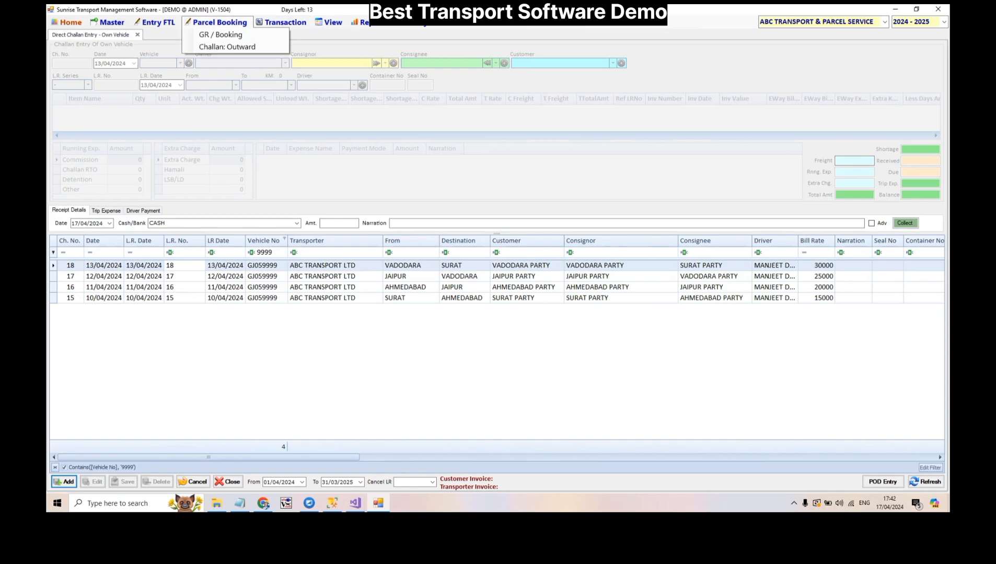
{"action": "key", "text": "Left"}
{"action": "key", "text": "Left"}
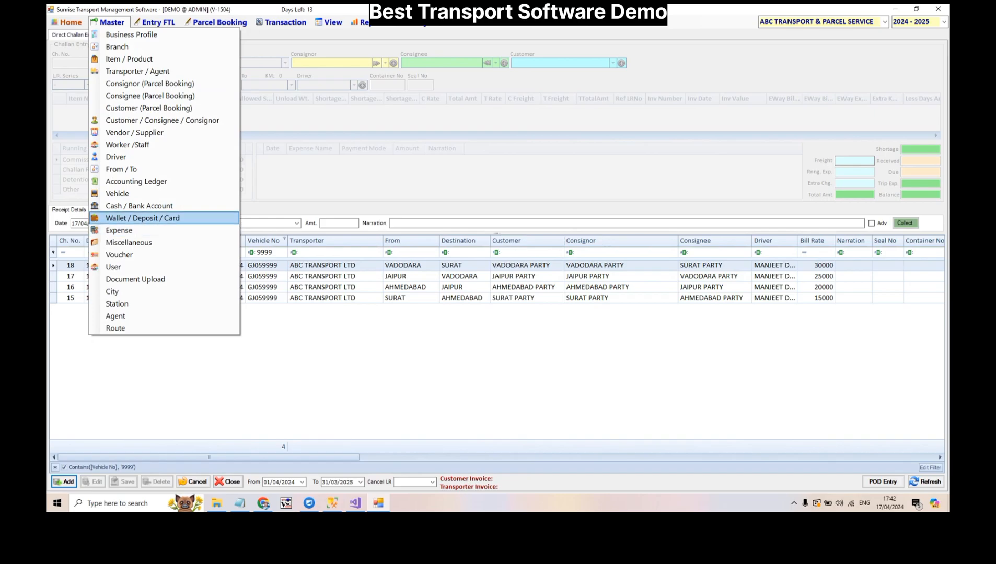
{"action": "key", "text": "Return"}
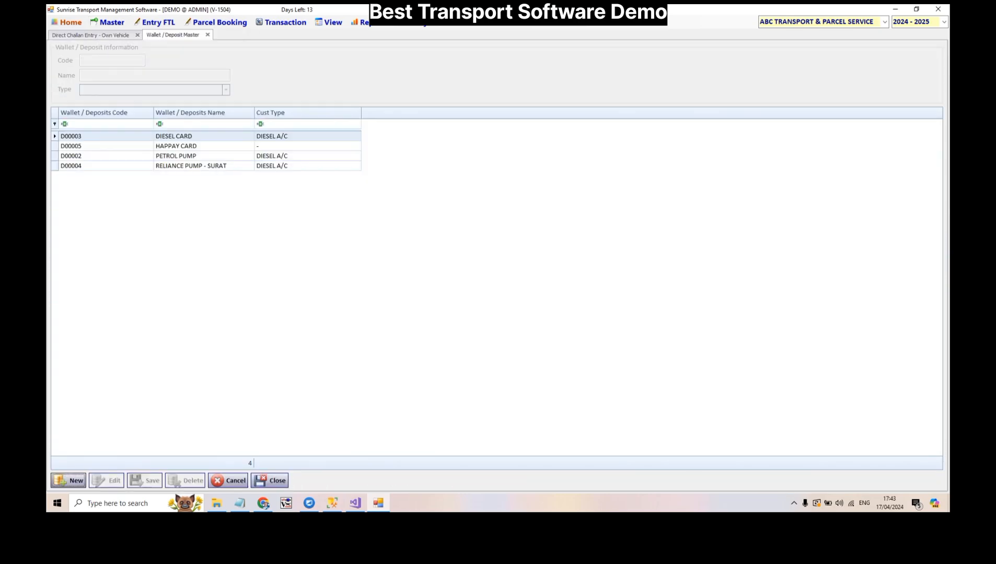
Step: Add a wallet record named PUMP - AHMEDABAD with type DIESEL A/C and save it
{"action": "key", "text": "Return"}
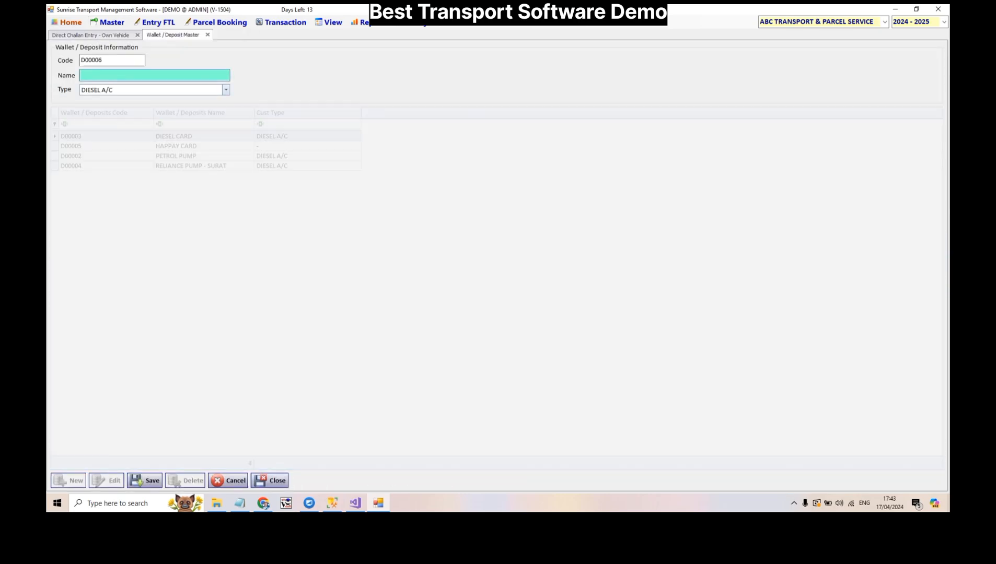
{"action": "type", "text": "pu"}
{"action": "key", "text": "BackSpace"}
{"action": "key", "text": "BackSpace"}
{"action": "key", "text": "Caps_Lock"}
{"action": "type", "text": "PUMP "}
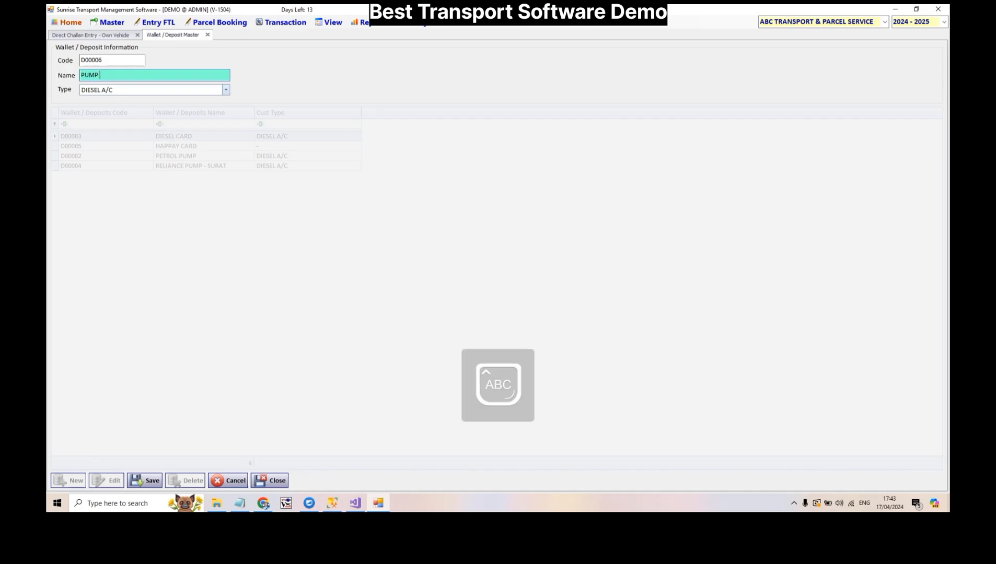
{"action": "type", "text": "- AHMEDABAD"}
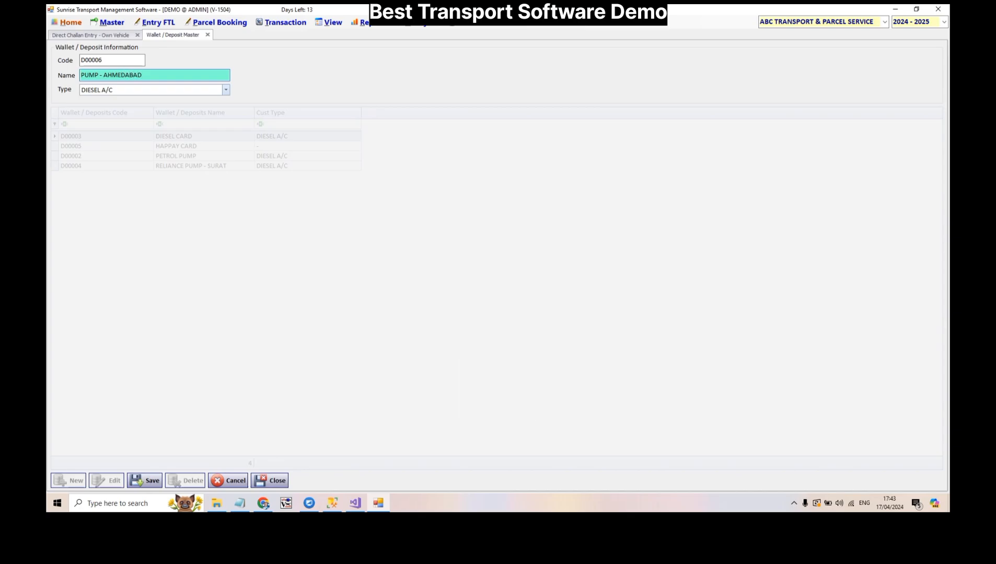
{"action": "key", "text": "alt+s"}
Step: Add a wallet record named PUMP - JAIPUR with type DIESEL A/C and save it
{"action": "key", "text": "alt+n"}
{"action": "type", "text": "PUMP - JAPI"}
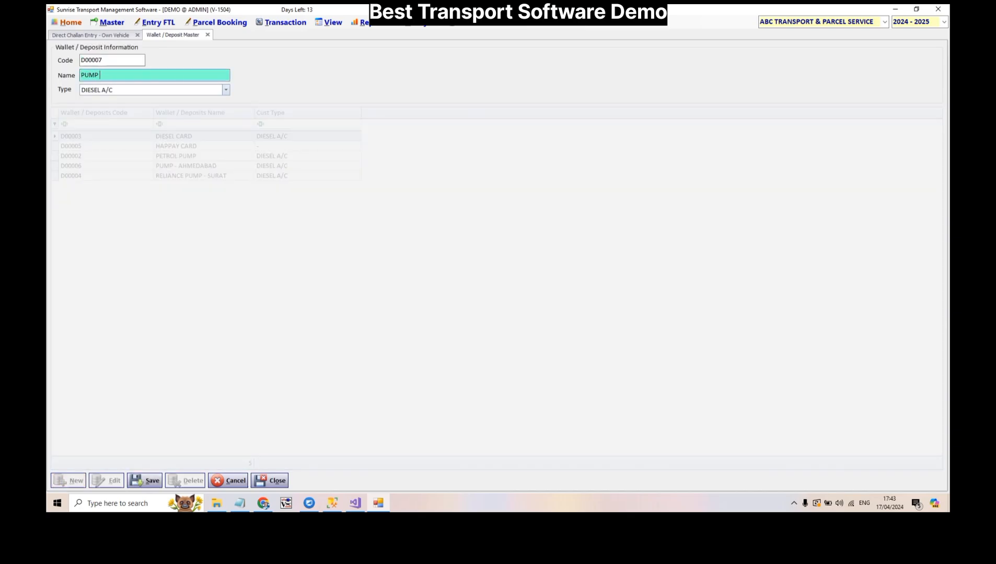
{"action": "key", "text": "BackSpace"}
{"action": "key", "text": "BackSpace"}
{"action": "type", "text": "IPUR"}
{"action": "key", "text": "alt+s"}
Step: Add and save two more DIESEL A/C wallet records, PUMP - VADODARA and PUMP - SURAT
{"action": "key", "text": "alt+n"}
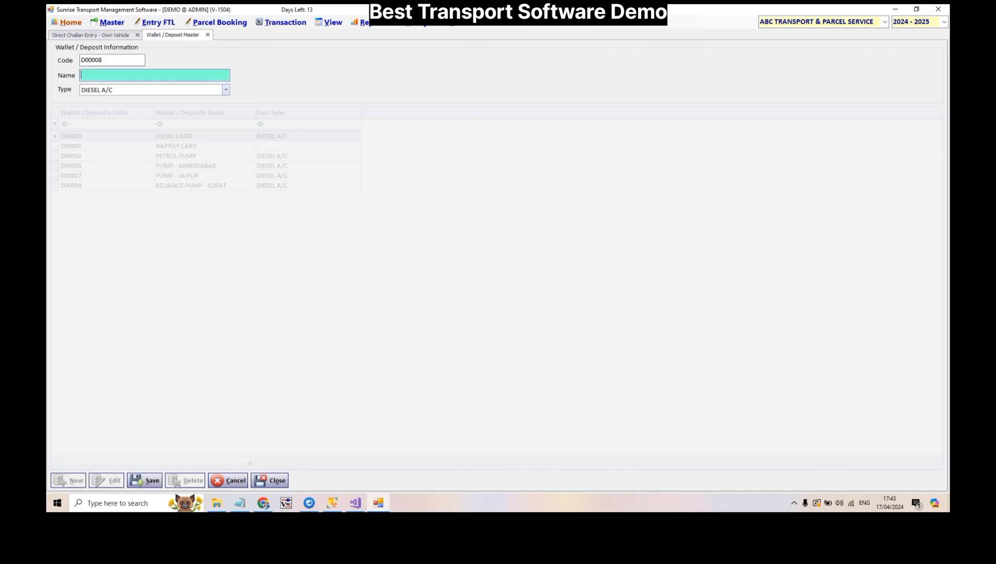
{"action": "type", "text": "PUMP - VADODARA"}
{"action": "key", "text": "alt+s"}
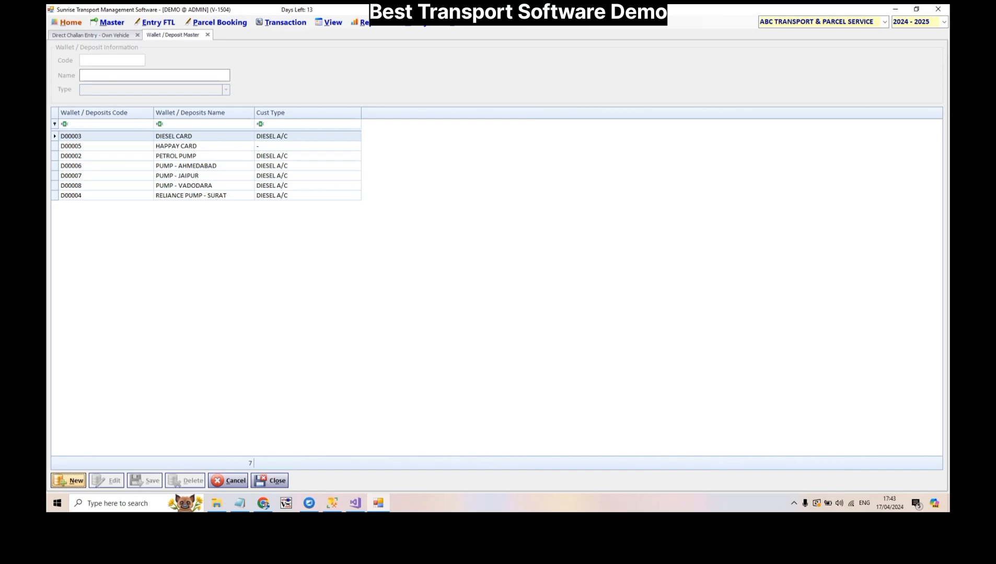
{"action": "key", "text": "alt+n"}
{"action": "type", "text": "PUMP - SURAT"}
{"action": "key", "text": "alt+s"}
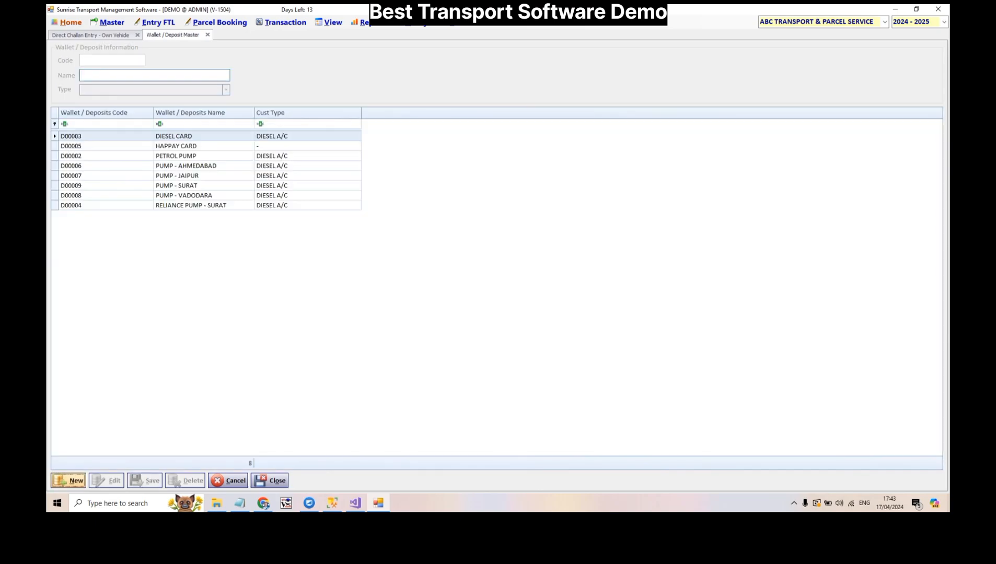
Step: Look through the Ahmedabad, Jaipur, Surat and Vadodara pump records and close the wallet master
{"action": "left_click", "coordinate": [194, 166]}
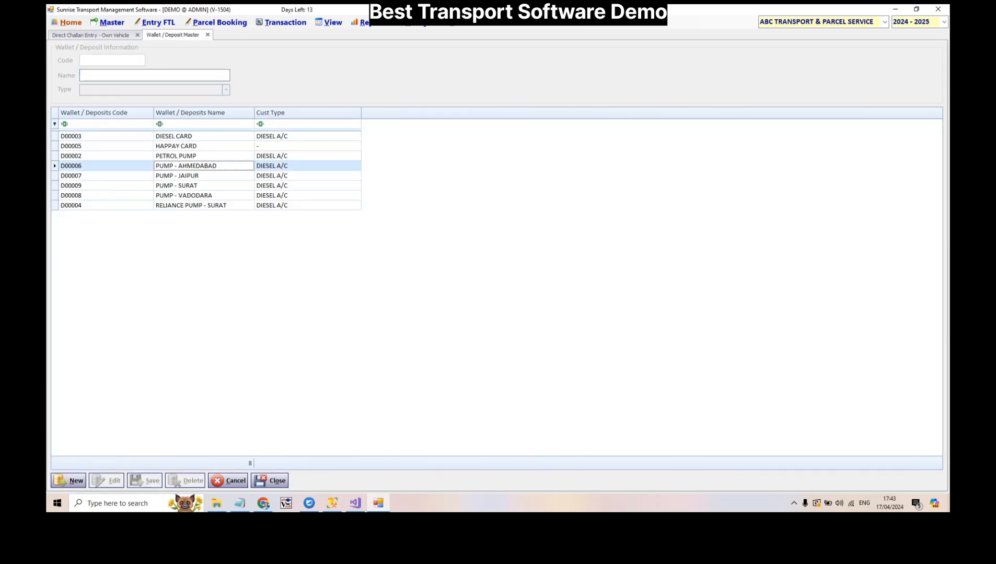
{"action": "left_click", "coordinate": [194, 176]}
{"action": "left_click", "coordinate": [194, 186]}
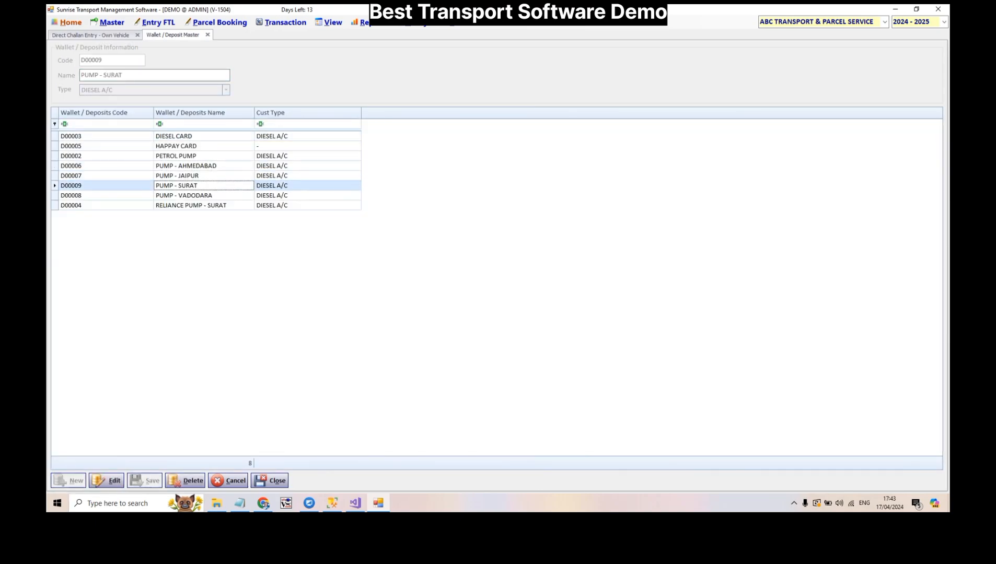
{"action": "left_click", "coordinate": [195, 196]}
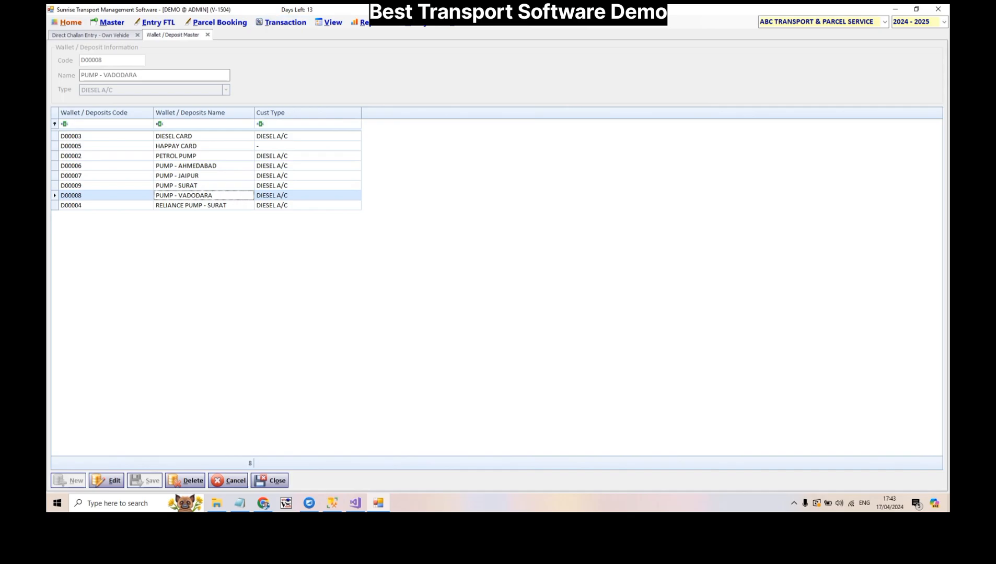
{"action": "left_click", "coordinate": [270, 480]}
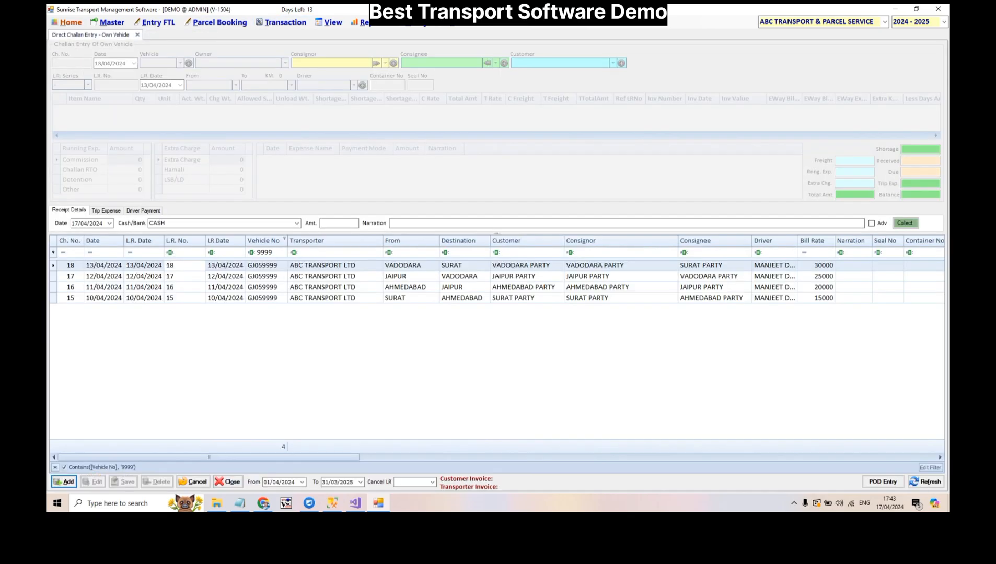
Step: Open the Fueling Entry form and check the details of challan 15 in the own-vehicle challan list
{"action": "left_click", "coordinate": [282, 22]}
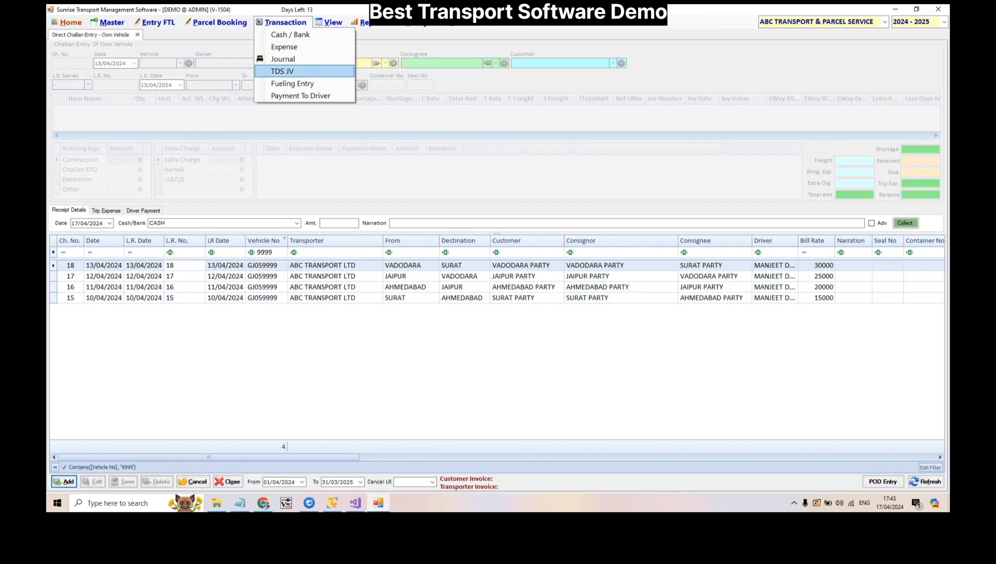
{"action": "left_click", "coordinate": [292, 84]}
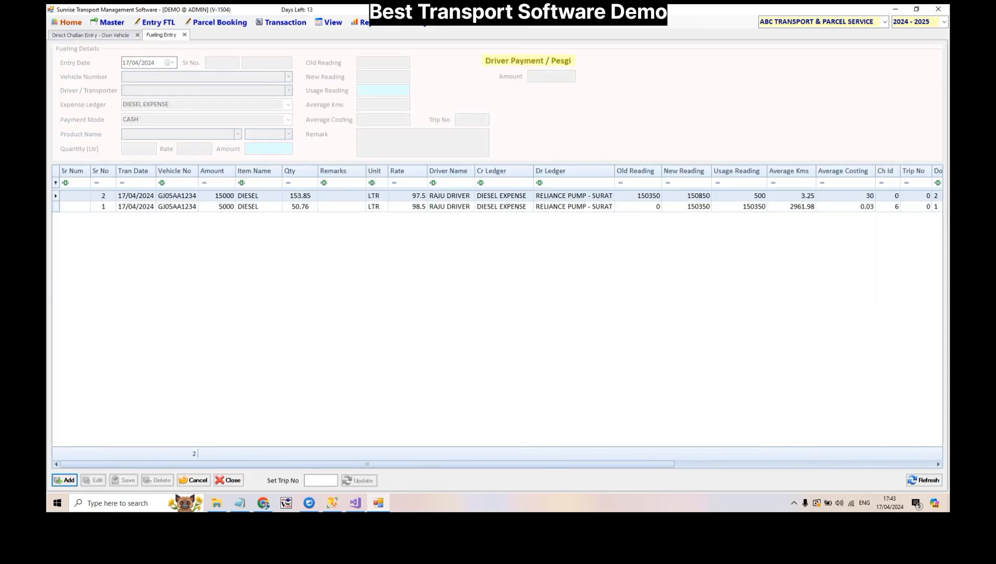
{"action": "left_click", "coordinate": [90, 35]}
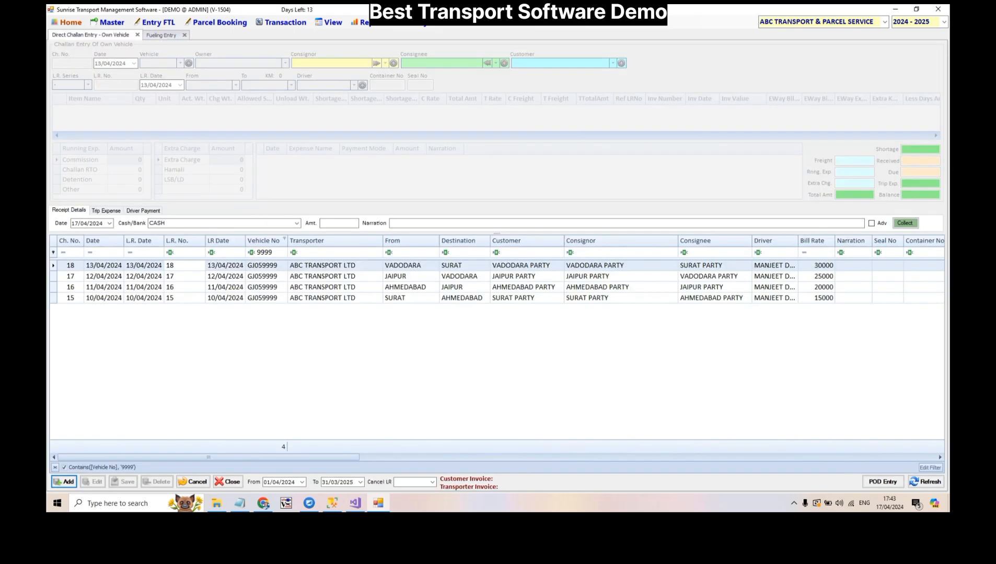
{"action": "double_click", "coordinate": [103, 298]}
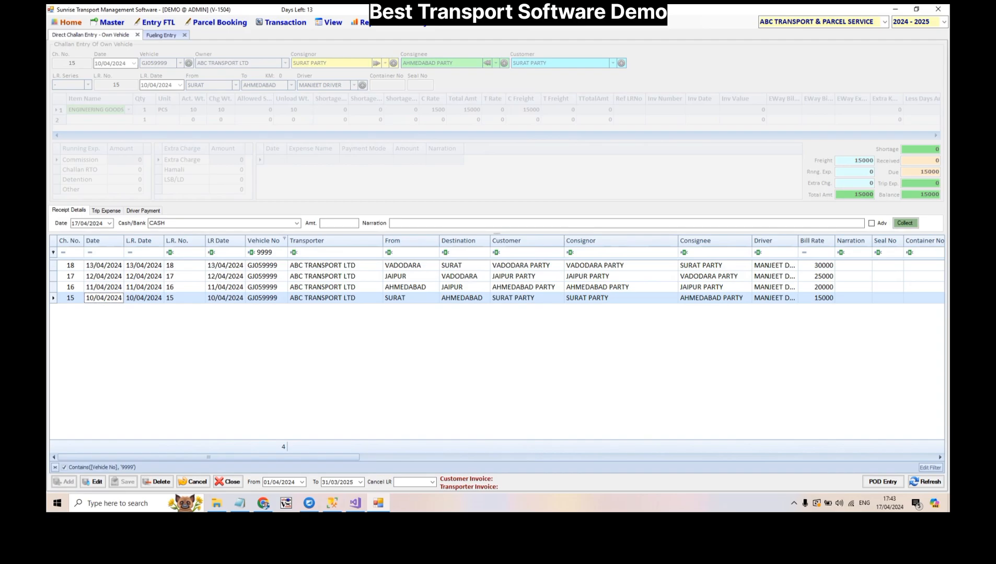
Step: Start a new fueling entry dated 10/04/2024 for vehicle GJ059999 and select the driver assigned to challan 15
{"action": "left_click", "coordinate": [161, 35]}
{"action": "left_click", "coordinate": [65, 480]}
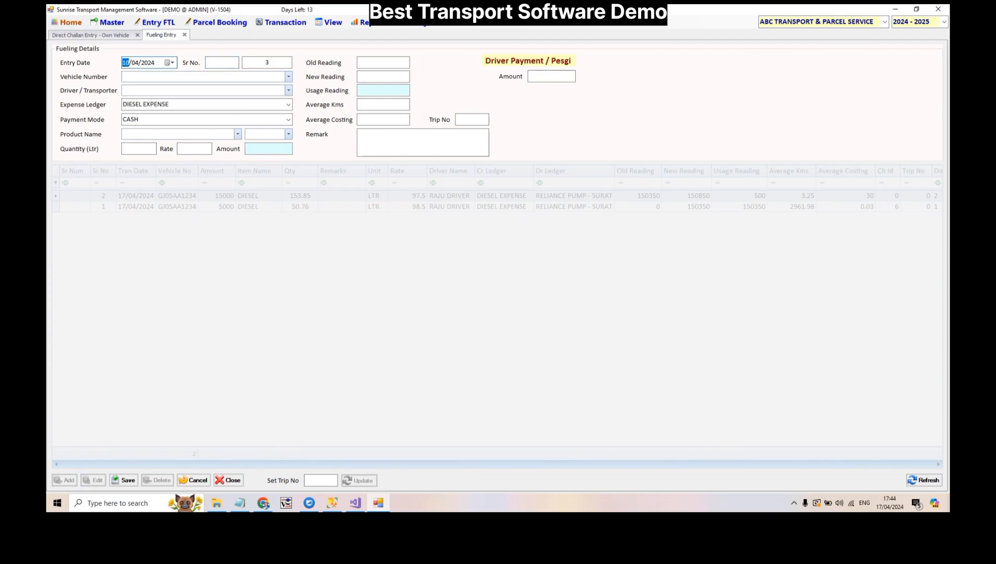
{"action": "key", "text": "Return"}
{"action": "type", "text": "999"}
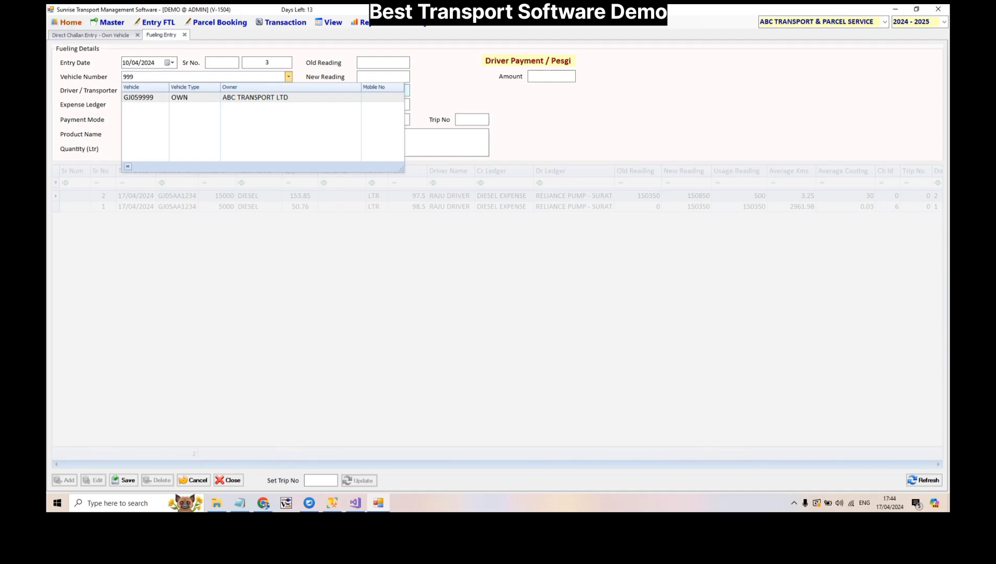
{"action": "key", "text": "Return"}
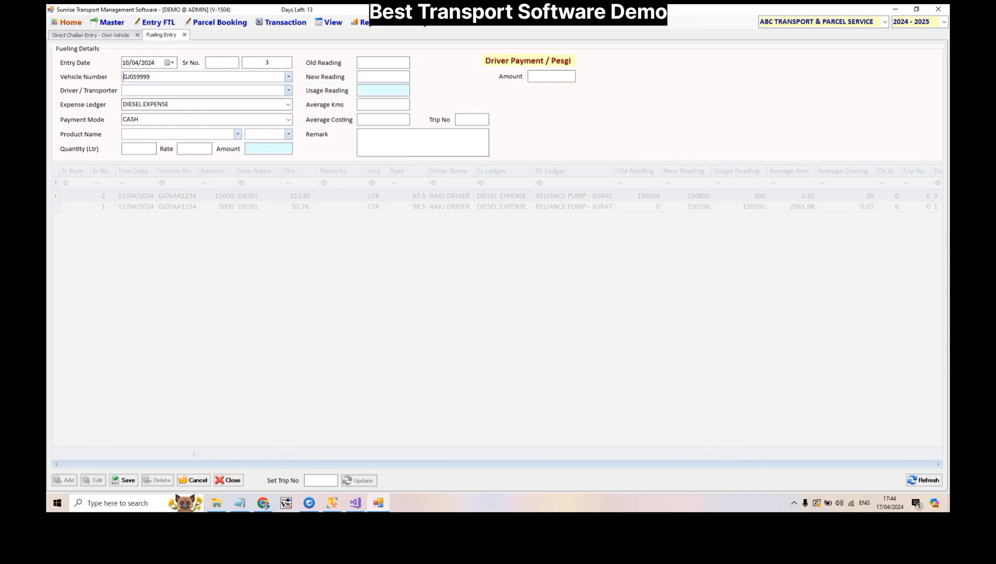
{"action": "key", "text": "Return"}
{"action": "type", "text": "MANJEET DRIVER"}
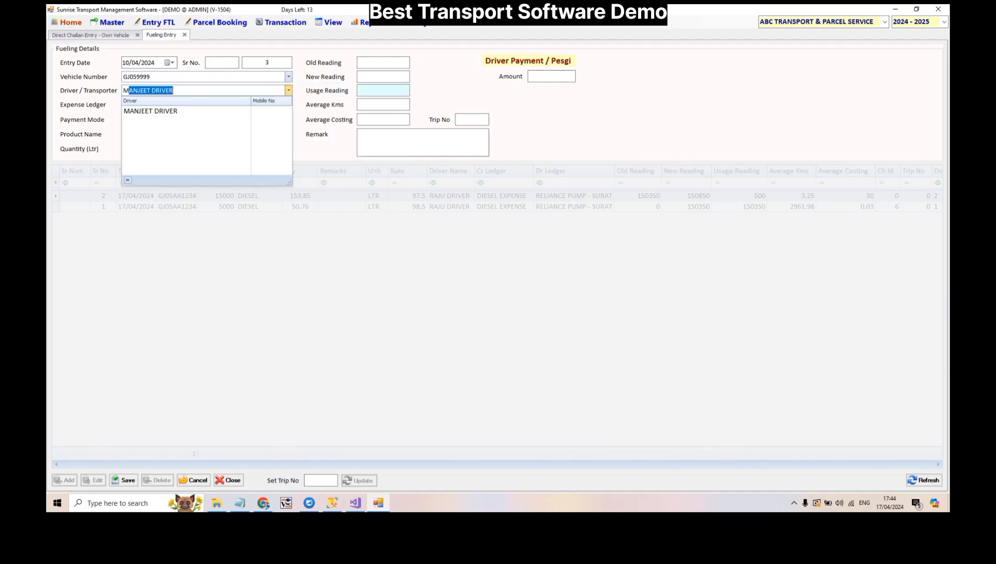
{"action": "key", "text": "Return"}
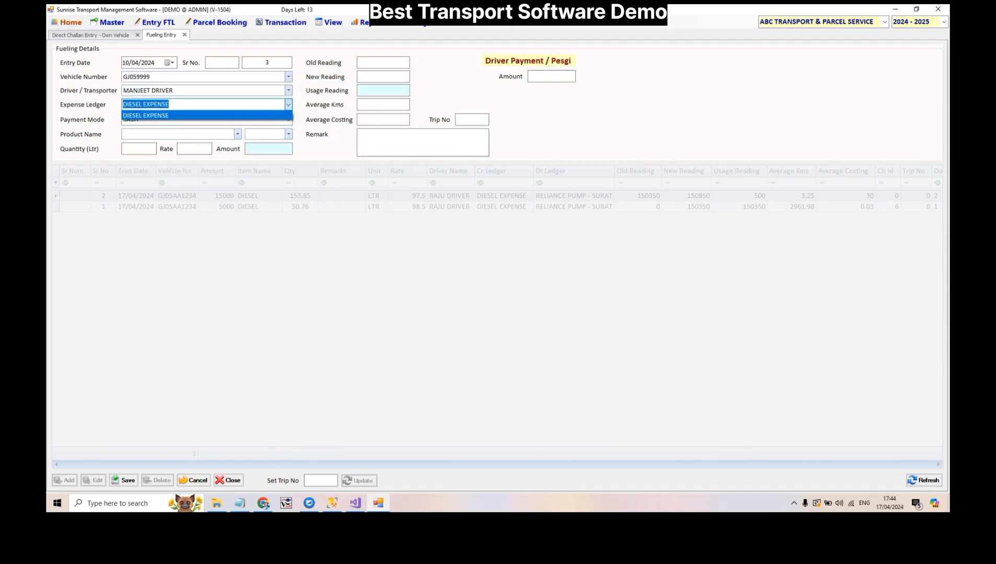
Step: Keep DIESEL EXPENSE as the expense ledger, set the payment mode to PUMP - SURAT and choose product DIESEL in LTR
{"action": "key", "text": "Return"}
{"action": "key", "text": "Down"}
{"action": "key", "text": "Down"}
{"action": "key", "text": "Down"}
{"action": "key", "text": "Down"}
{"action": "key", "text": "Down"}
{"action": "key", "text": "Down"}
{"action": "key", "text": "Down"}
{"action": "key", "text": "Down"}
{"action": "key", "text": "Down"}
{"action": "key", "text": "Up"}
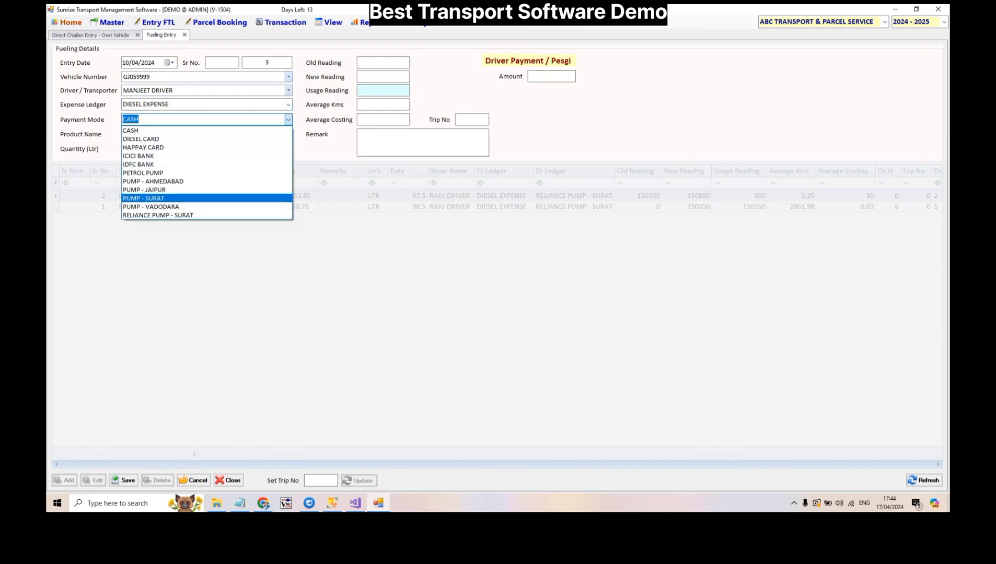
{"action": "key", "text": "Return"}
{"action": "key", "text": "Return"}
{"action": "key", "text": "Return"}
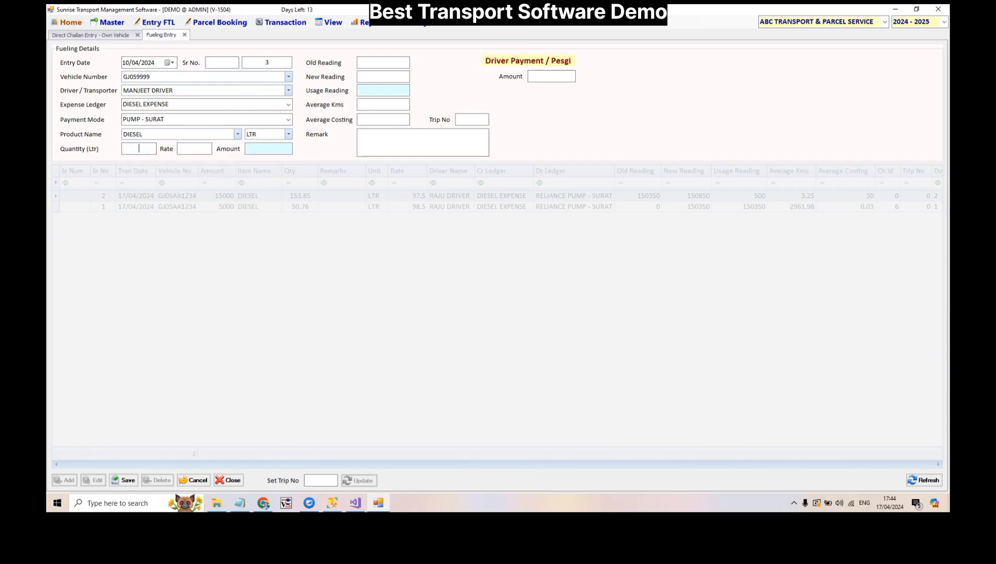
Step: Enter a diesel rate of 93.5 and an amount of 5000, and save the fueling entry
{"action": "key", "text": "Return"}
{"action": "type", "text": "93.5"}
{"action": "key", "text": "Return"}
{"action": "type", "text": "5000"}
{"action": "key", "text": "Return"}
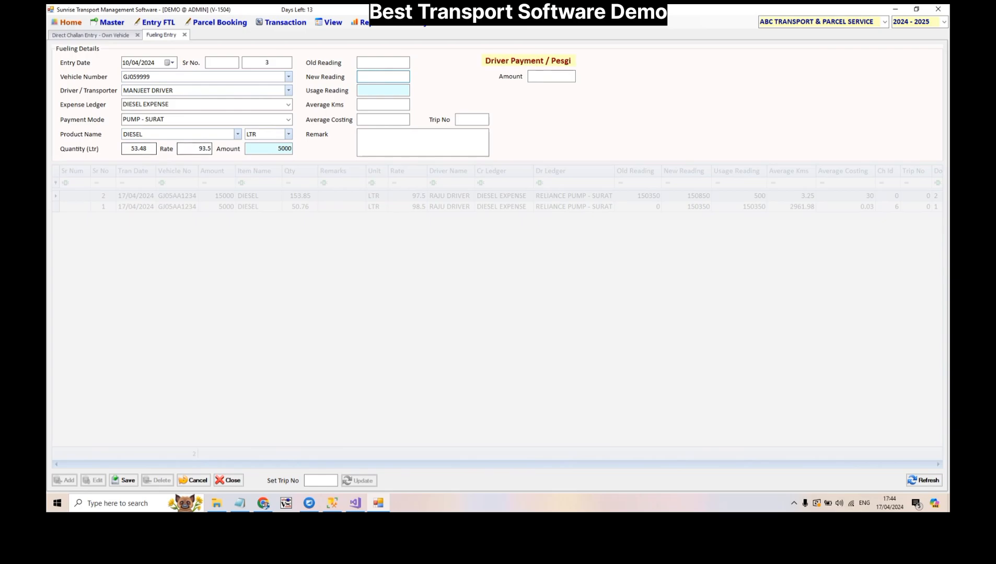
{"action": "left_click", "coordinate": [124, 481]}
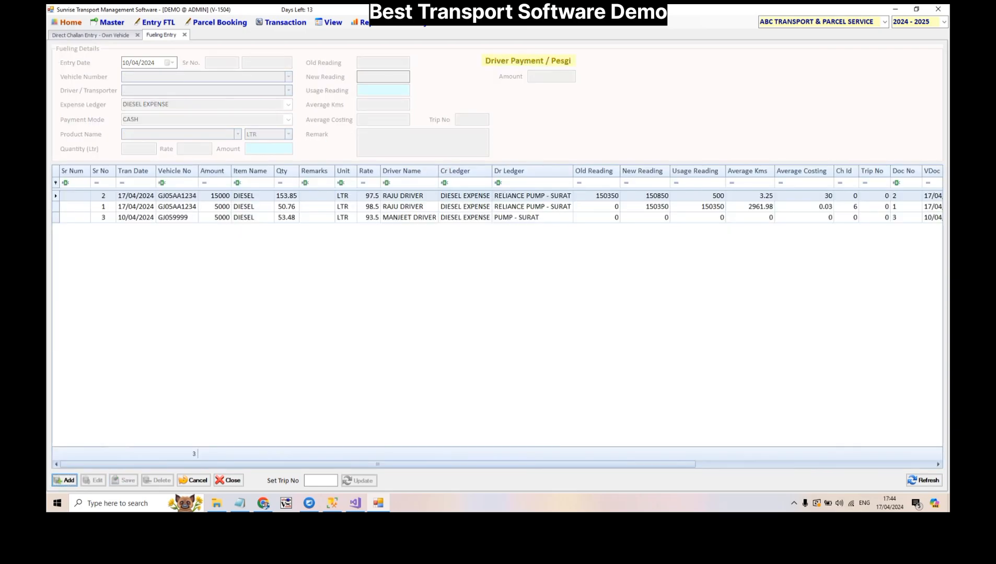
{"action": "key", "text": "Return"}
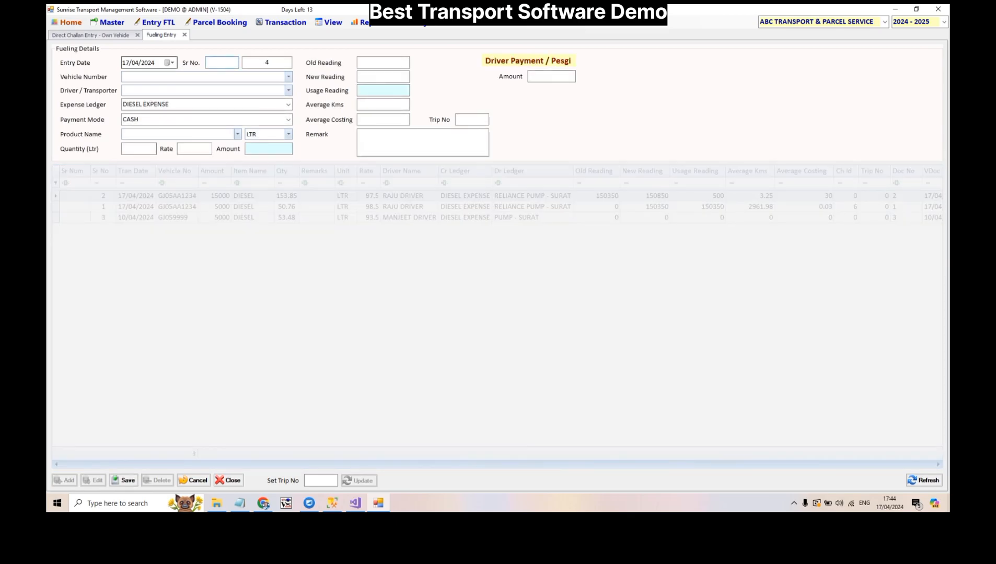
{"action": "key", "text": "Return"}
{"action": "type", "text": "9999"}
{"action": "key", "text": "Return"}
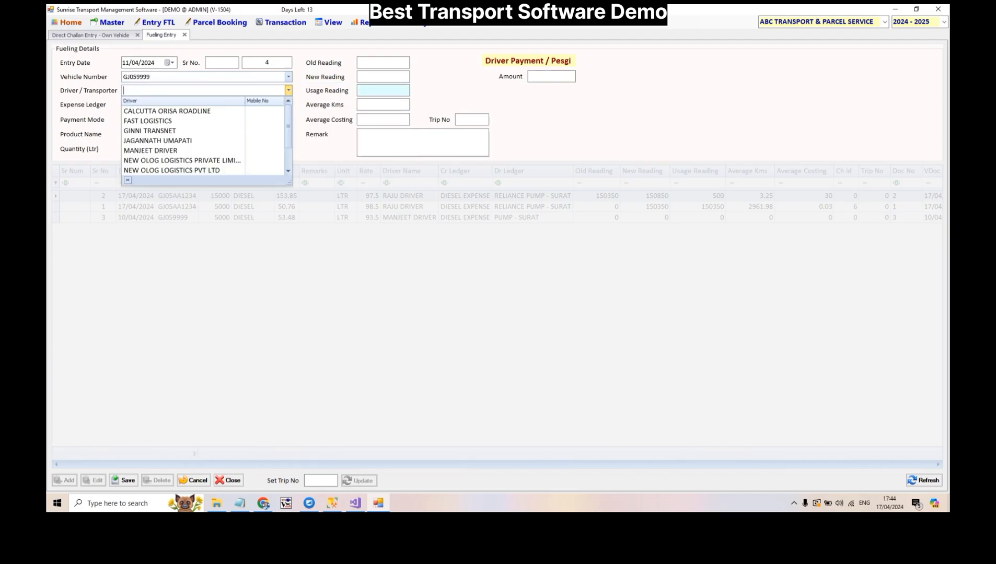
{"action": "type", "text": "MAN"}
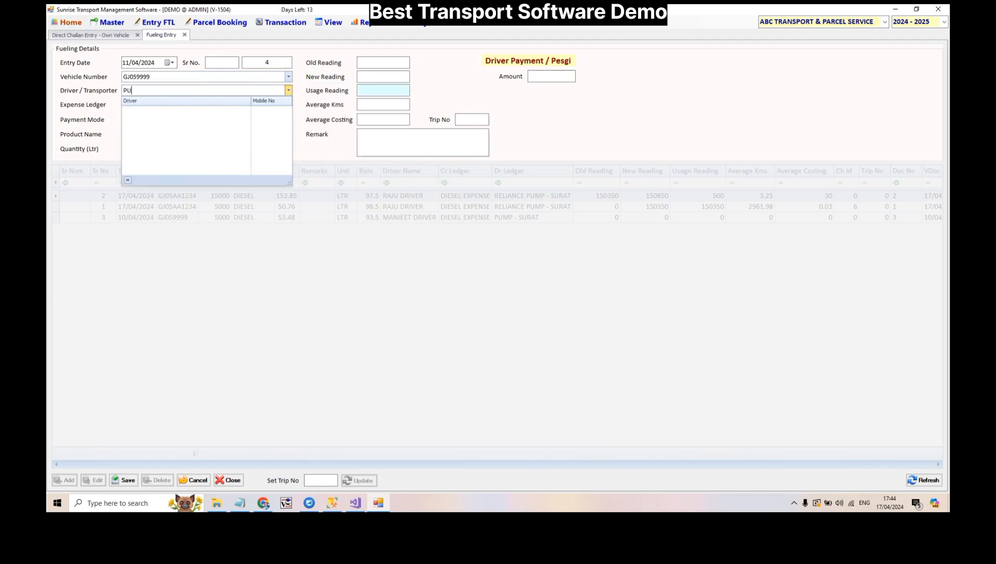
{"action": "key", "text": "Return"}
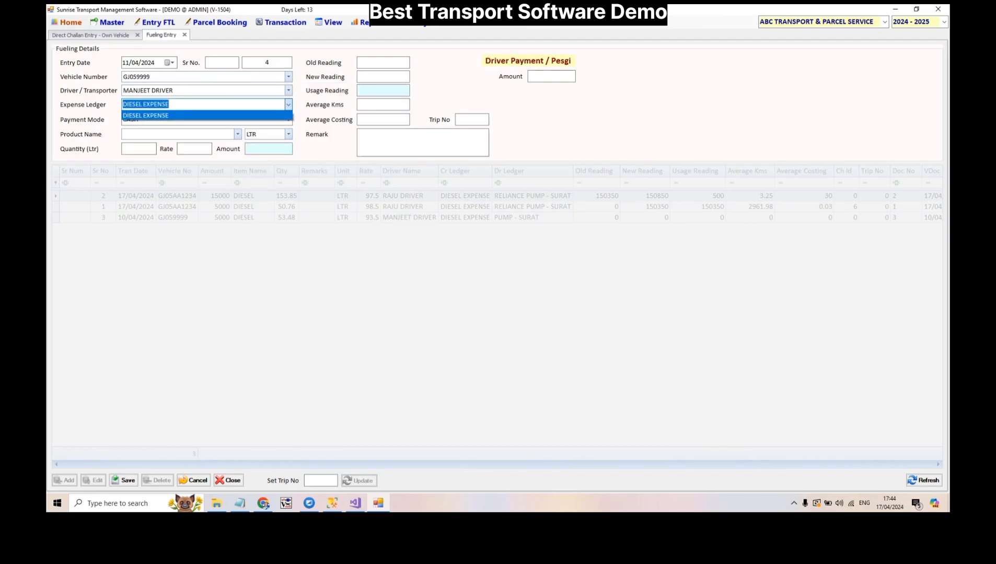
Step: Keep DIESEL EXPENSE as the expense ledger, set the payment mode to PUMP - AHMEDABAD and choose product DIESEL in LTR
{"action": "key", "text": "Return"}
{"action": "type", "text": "PU"}
{"action": "key", "text": "Return"}
{"action": "key", "text": "Return"}
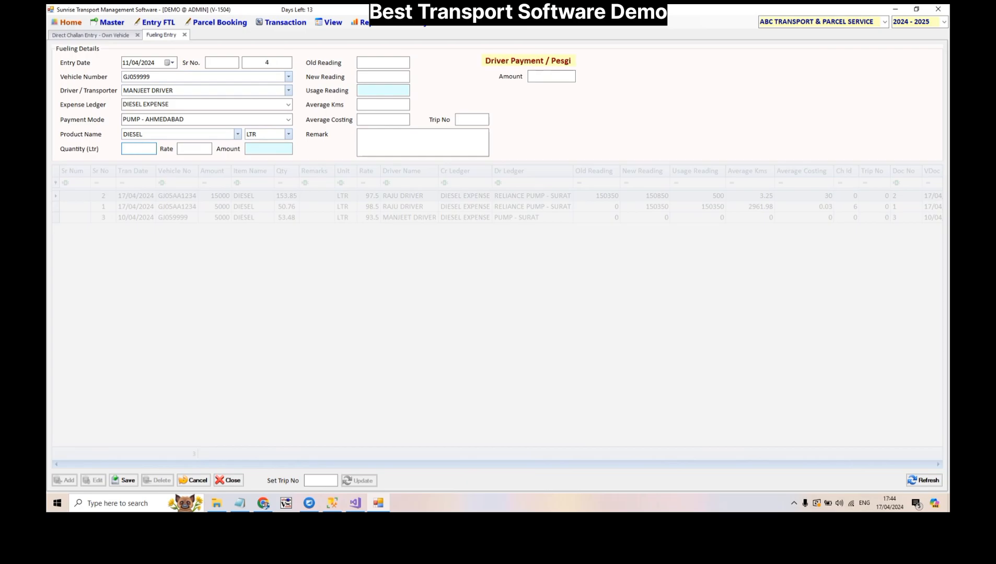
Step: Enter a diesel rate of 94.25 and an amount of 5000, and save the 11/04/2024 fueling entry
{"action": "key", "text": "Return"}
{"action": "type", "text": "94.25"}
{"action": "key", "text": "Return"}
{"action": "type", "text": "50000"}
{"action": "key", "text": "Return"}
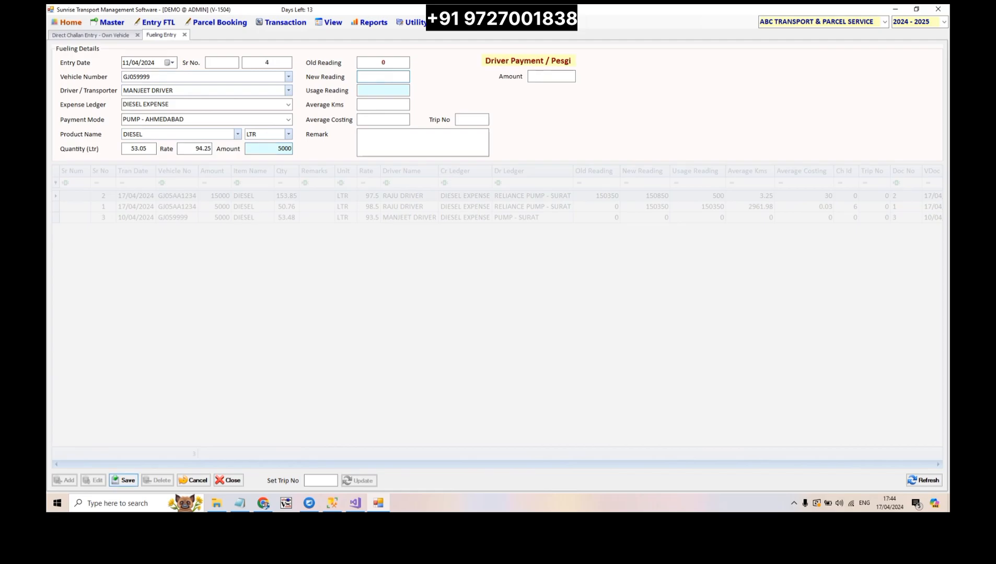
{"action": "left_click", "coordinate": [123, 480]}
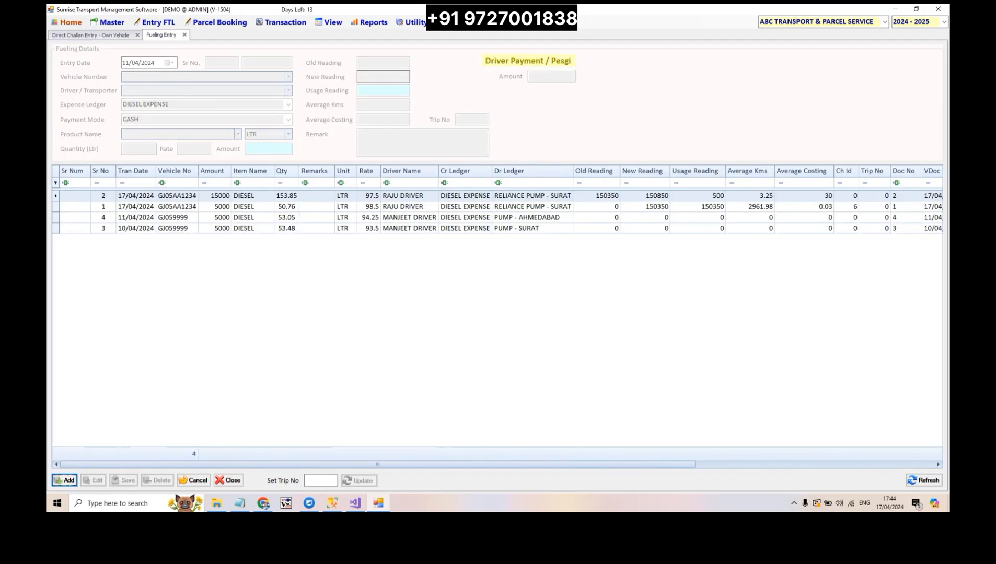
{"action": "left_click", "coordinate": [64, 480]}
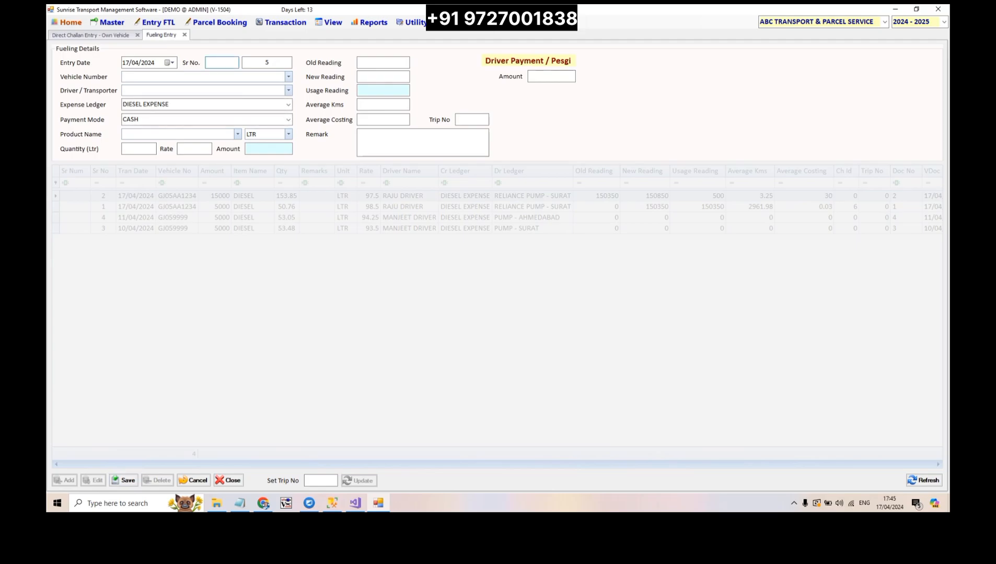
{"action": "left_click", "coordinate": [126, 63]}
{"action": "key", "text": "Tab"}
{"action": "type", "text": "999"}
{"action": "key", "text": "Down"}
{"action": "key", "text": "Return"}
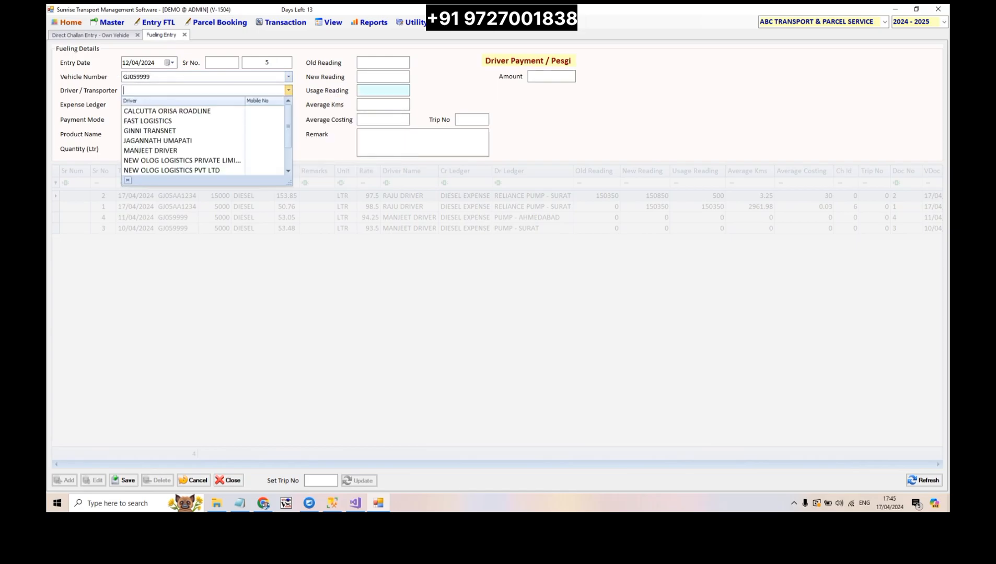
{"action": "type", "text": "MANJEET DRIVER"}
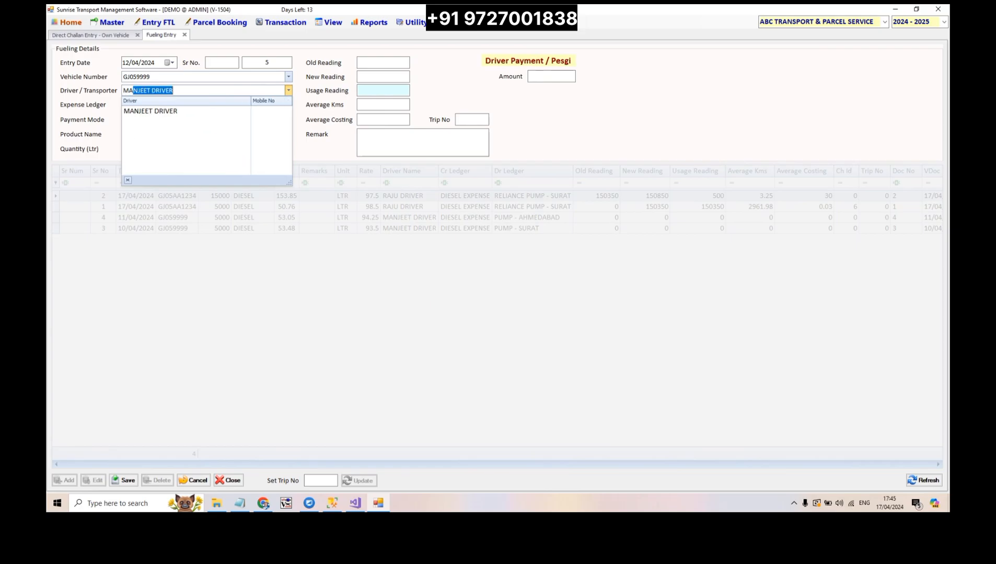
{"action": "key", "text": "Return"}
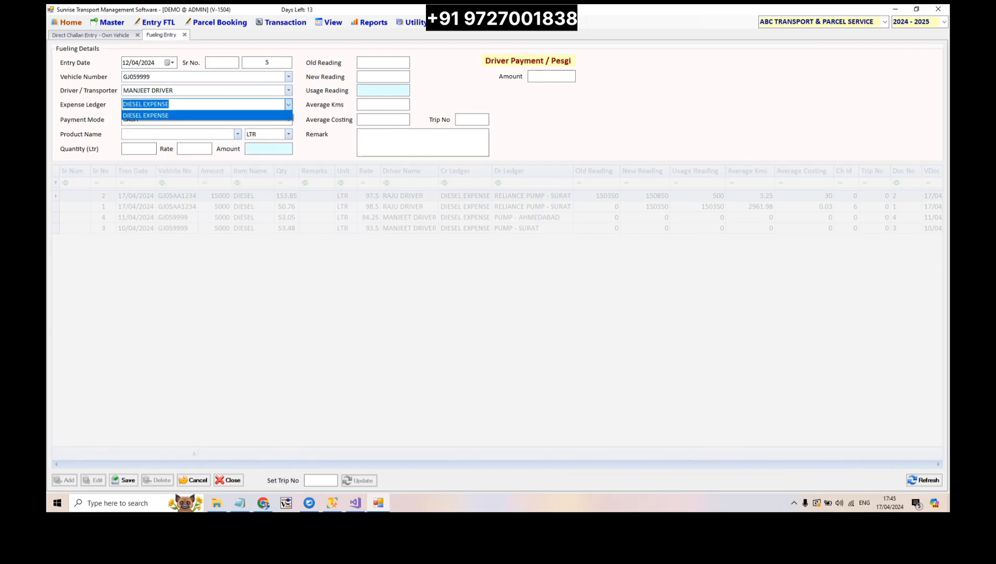
Step: Keep DIESEL EXPENSE as the expense ledger, set the payment mode to PUMP - JAIPUR and choose product DIESEL in LTR
{"action": "key", "text": "Return"}
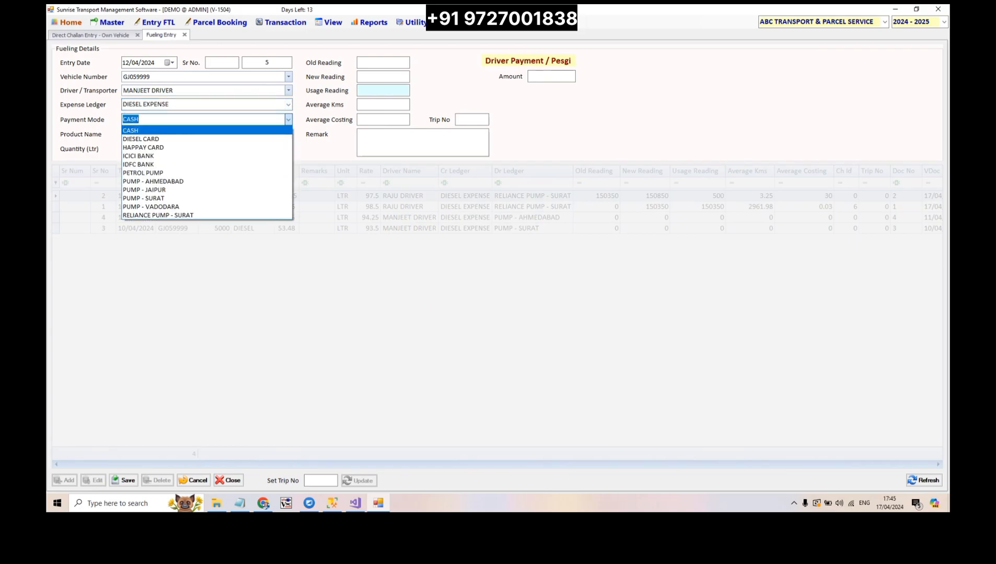
{"action": "key", "text": "Down"}
{"action": "key", "text": "Down"}
{"action": "key", "text": "Down"}
{"action": "key", "text": "Down"}
{"action": "key", "text": "Down"}
{"action": "key", "text": "Down"}
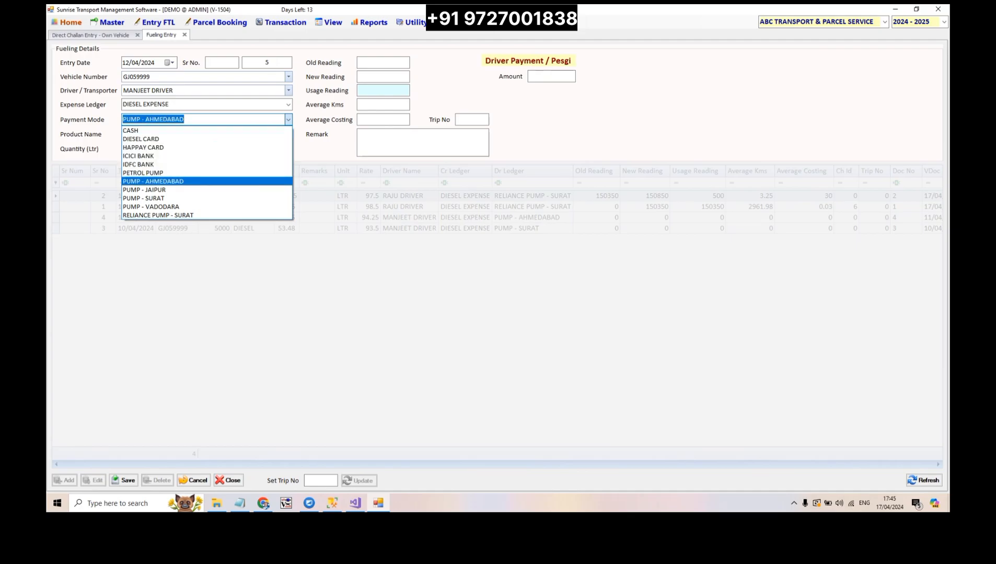
{"action": "key", "text": "Down"}
{"action": "key", "text": "Down"}
{"action": "key", "text": "Down"}
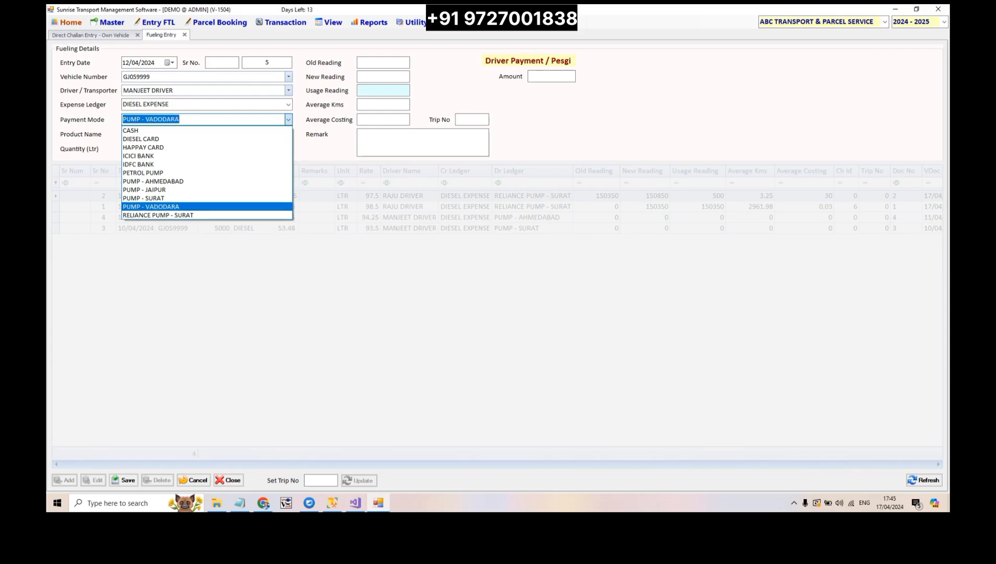
{"action": "key", "text": "Up"}
{"action": "key", "text": "Up"}
{"action": "key", "text": "Return"}
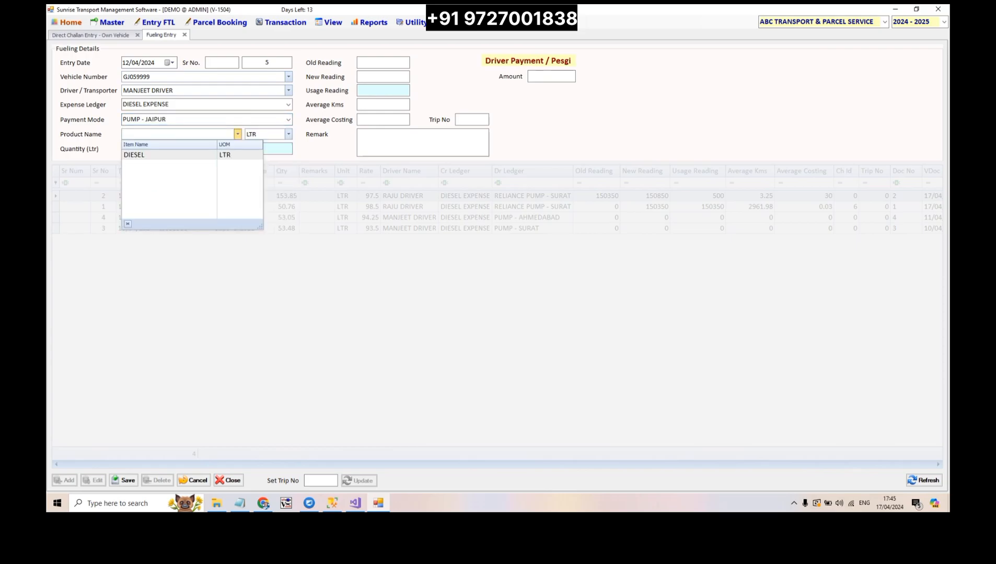
{"action": "key", "text": "Return"}
{"action": "key", "text": "Return"}
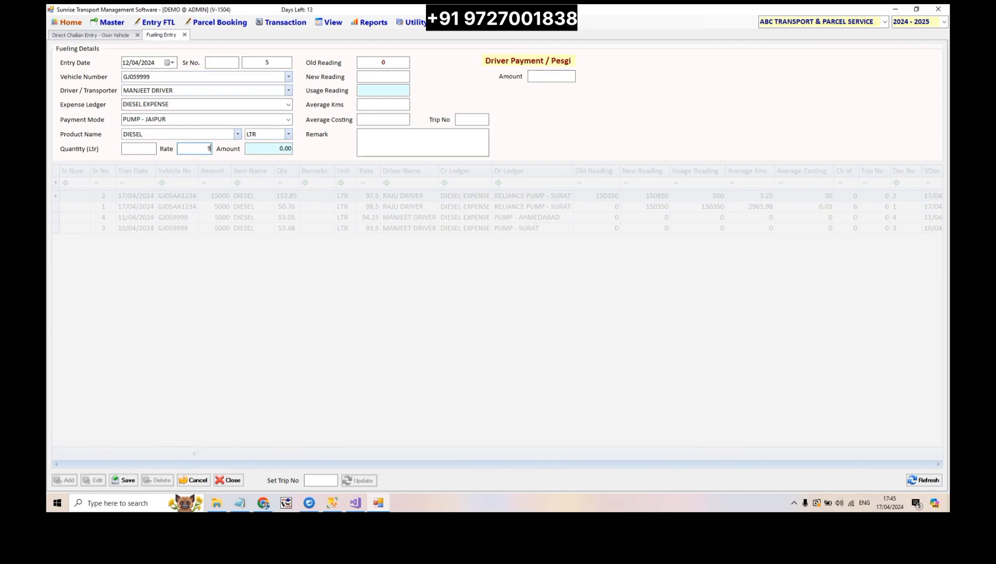
Step: Enter a diesel rate of 93.30 and an amount of 4000, and save the 12/04/2024 fueling entry
{"action": "type", "text": "93.30"}
{"action": "key", "text": "Return"}
{"action": "type", "text": "400"}
{"action": "key", "text": "Return"}
{"action": "left_click", "coordinate": [123, 481]}
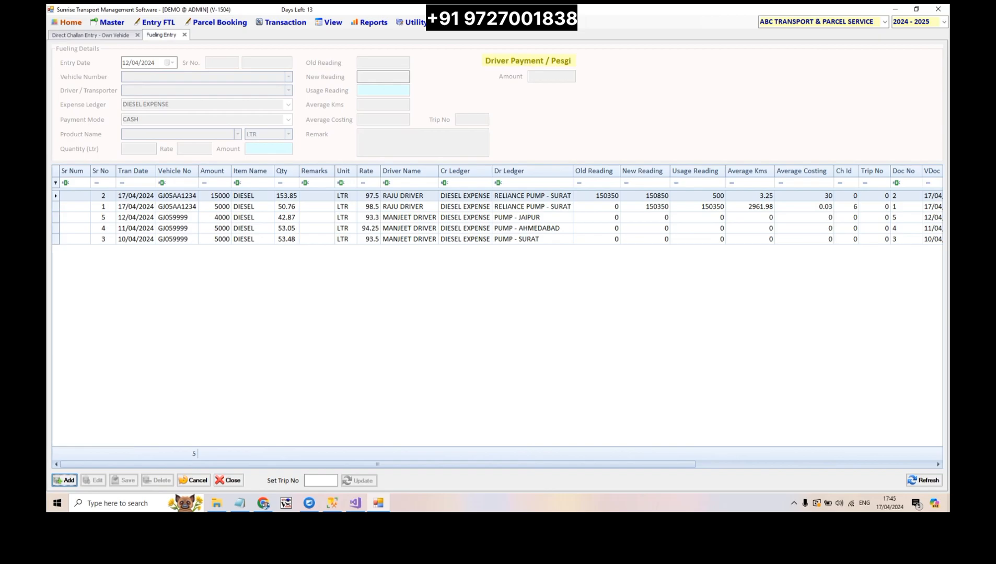
Step: Start a new fueling entry dated 13/04/2024 for vehicle GJ059999 and select the same driver as in the 12/04/2024 entry
{"action": "key", "text": "Return"}
{"action": "left_click", "coordinate": [126, 63]}
{"action": "key", "text": "Return"}
{"action": "key", "text": "Return"}
{"action": "key", "text": "Return"}
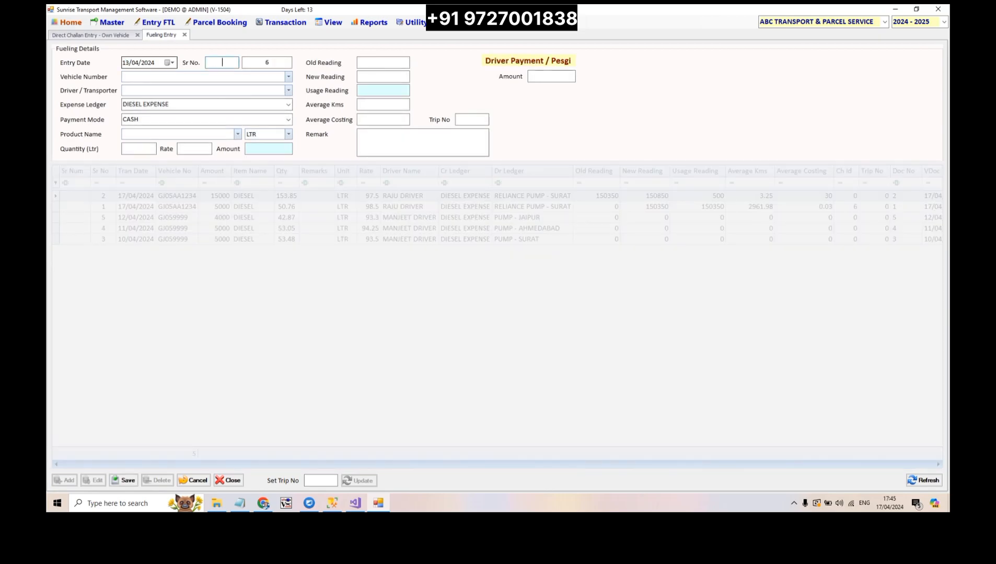
{"action": "type", "text": "999"}
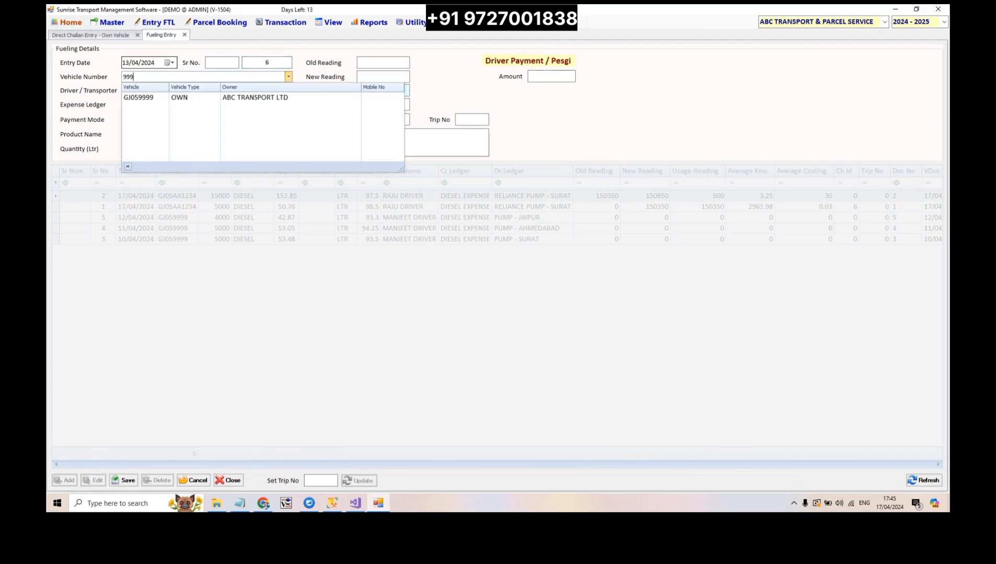
{"action": "key", "text": "Down"}
{"action": "key", "text": "Return"}
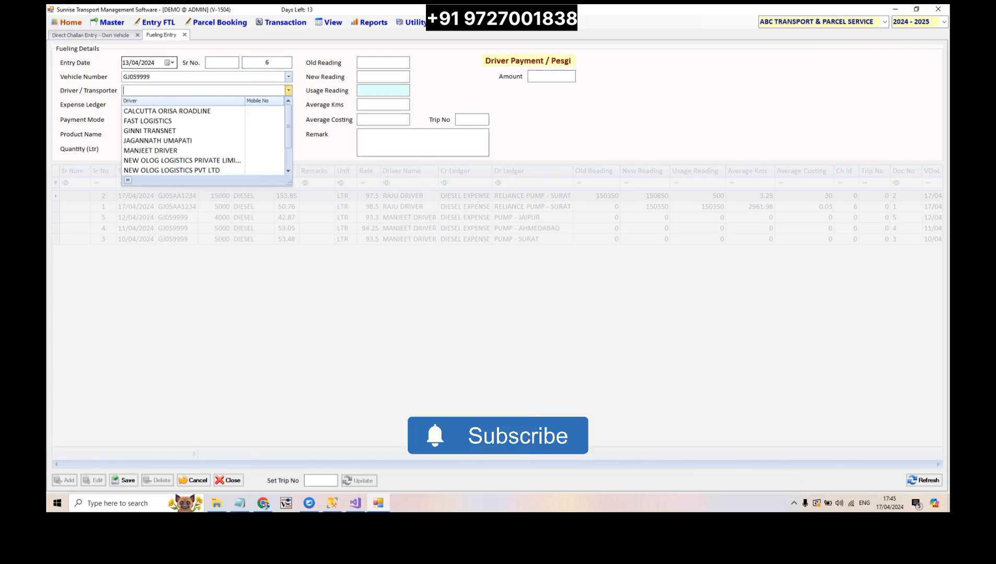
{"action": "type", "text": "MANJEET DRIVER"}
{"action": "key", "text": "Return"}
Step: Keep DIESEL EXPENSE as the expense ledger, set the payment mode to PUMP - VADODARA and choose product DIESEL in LTR
{"action": "key", "text": "Return"}
{"action": "key", "text": "Down"}
{"action": "key", "text": "Down"}
{"action": "key", "text": "Down"}
{"action": "key", "text": "Down"}
{"action": "key", "text": "Down"}
{"action": "key", "text": "Down"}
{"action": "key", "text": "Down"}
{"action": "key", "text": "Down"}
{"action": "key", "text": "Down"}
{"action": "key", "text": "Return"}
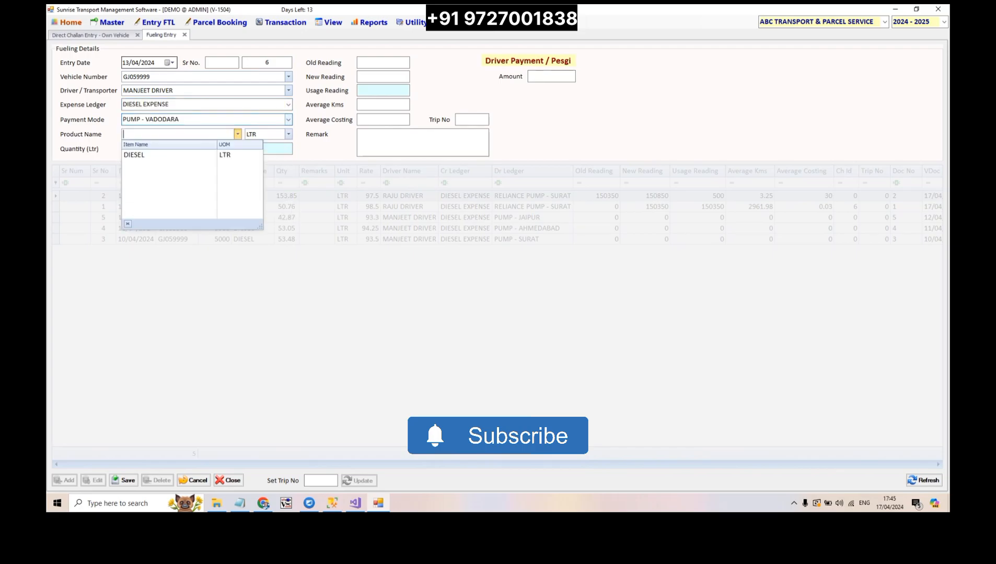
{"action": "key", "text": "Down"}
{"action": "key", "text": "Return"}
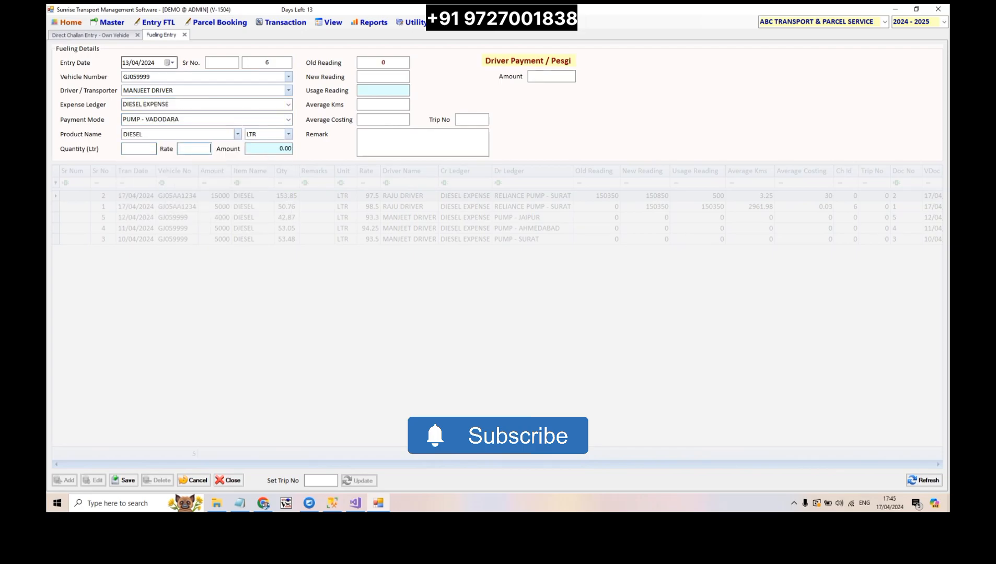
Step: Enter a diesel rate of 94 and an amount of 4000, and save the 13/04/2024 fueling entry
{"action": "type", "text": "94"}
{"action": "key", "text": "Return"}
{"action": "type", "text": "4000"}
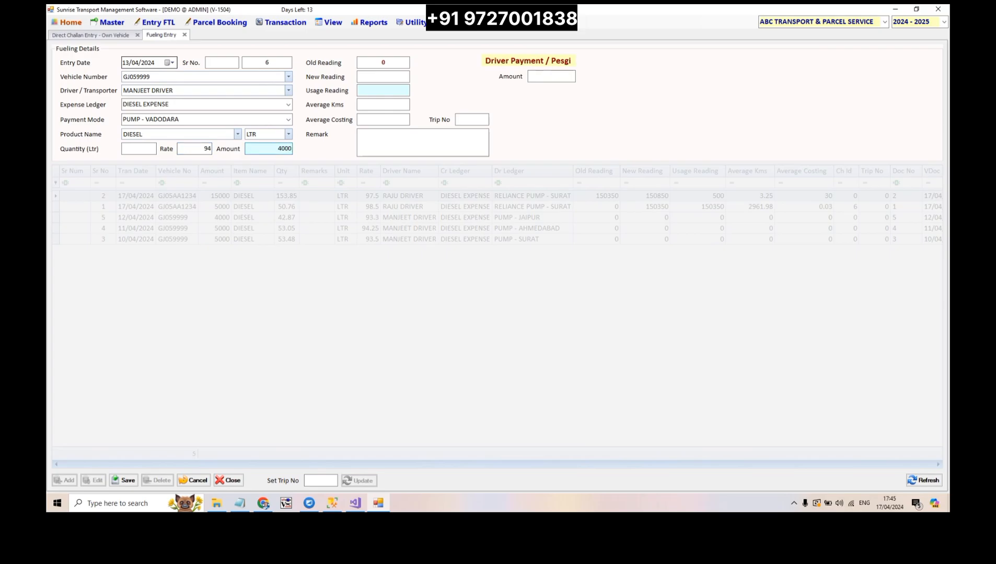
{"action": "key", "text": "Return"}
{"action": "key", "text": "Return"}
{"action": "key", "text": "Return"}
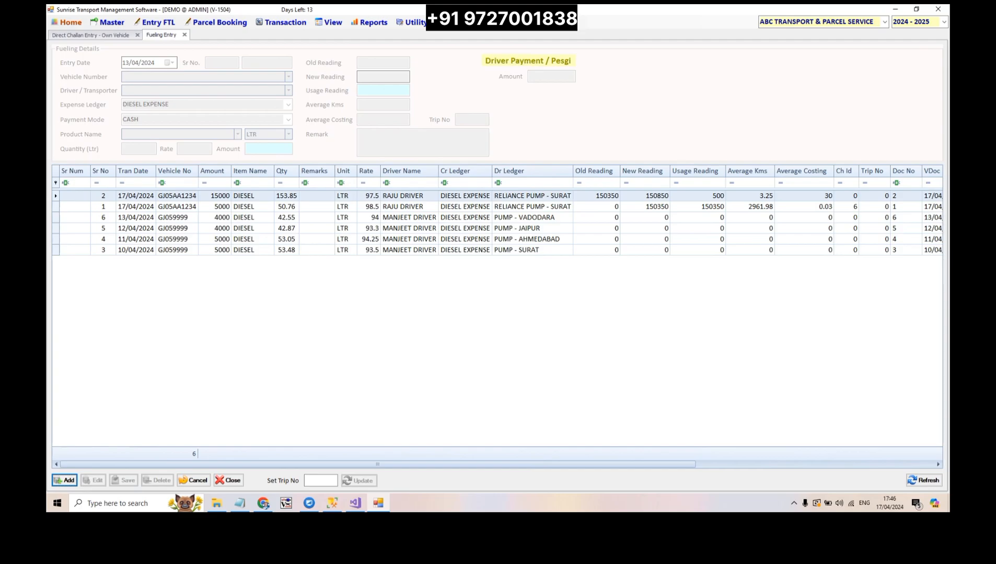
{"action": "left_click", "coordinate": [409, 183]}
{"action": "type", "text": "MA"}
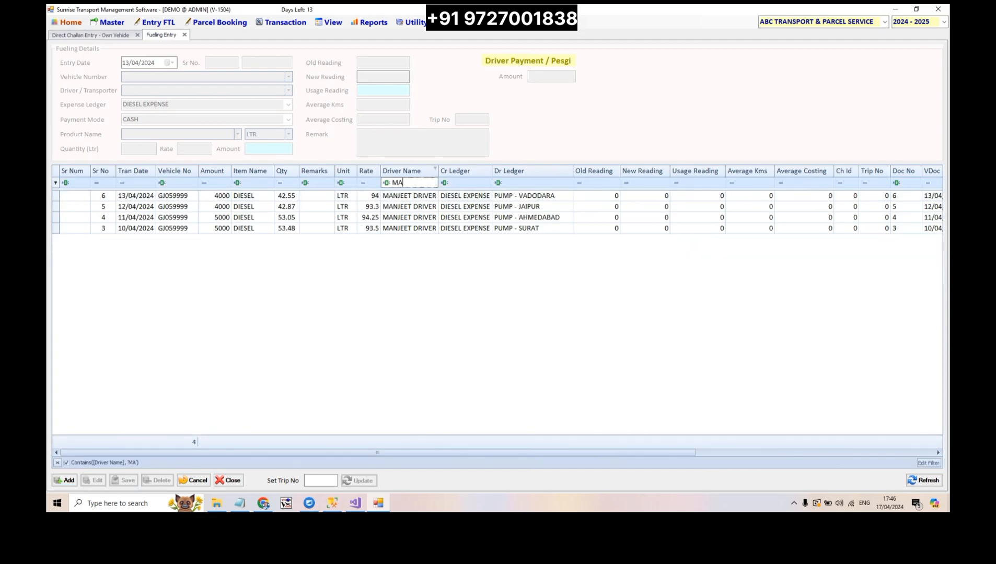
{"action": "double_click", "coordinate": [135, 228]}
{"action": "double_click", "coordinate": [215, 217]}
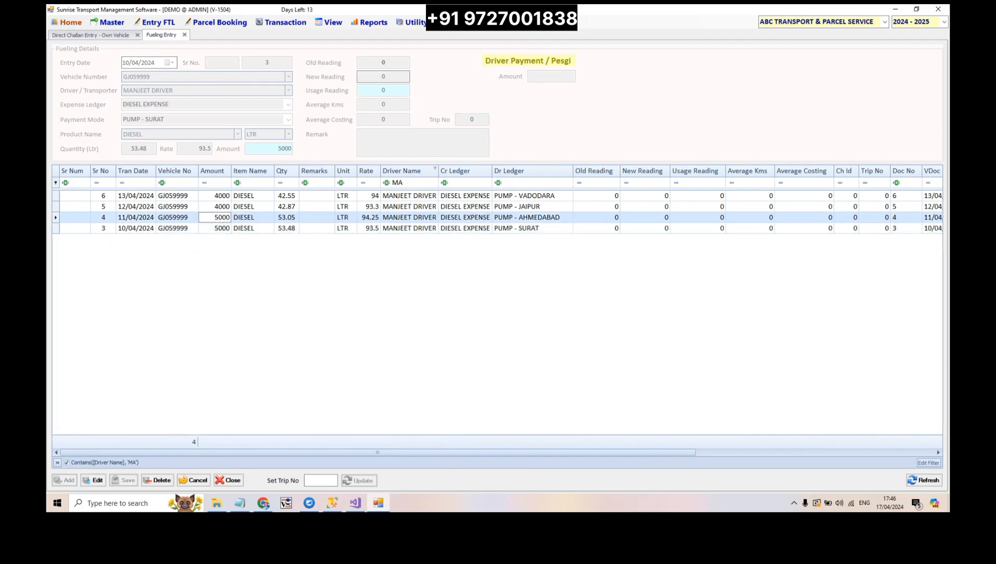
{"action": "double_click", "coordinate": [176, 207]}
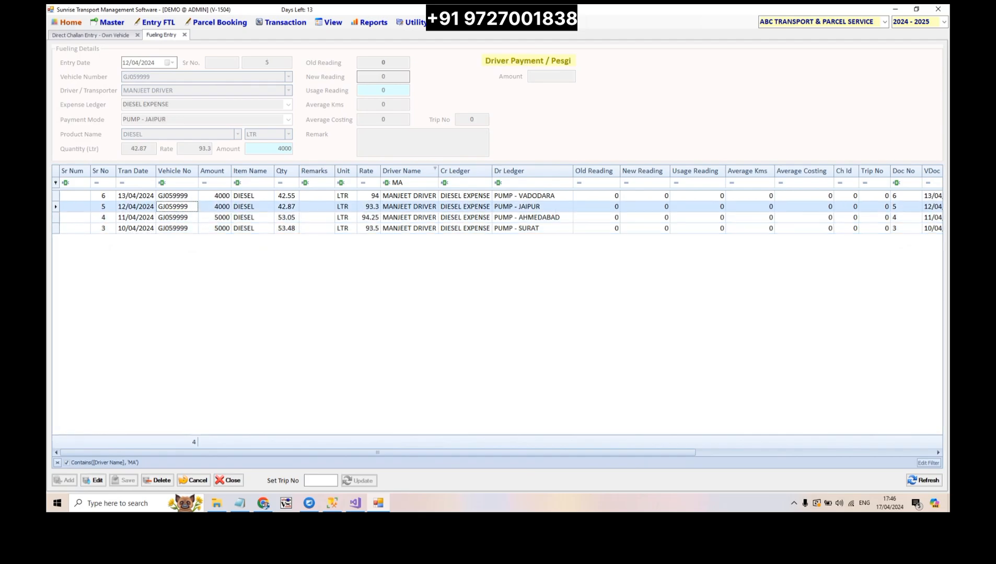
{"action": "double_click", "coordinate": [176, 196]}
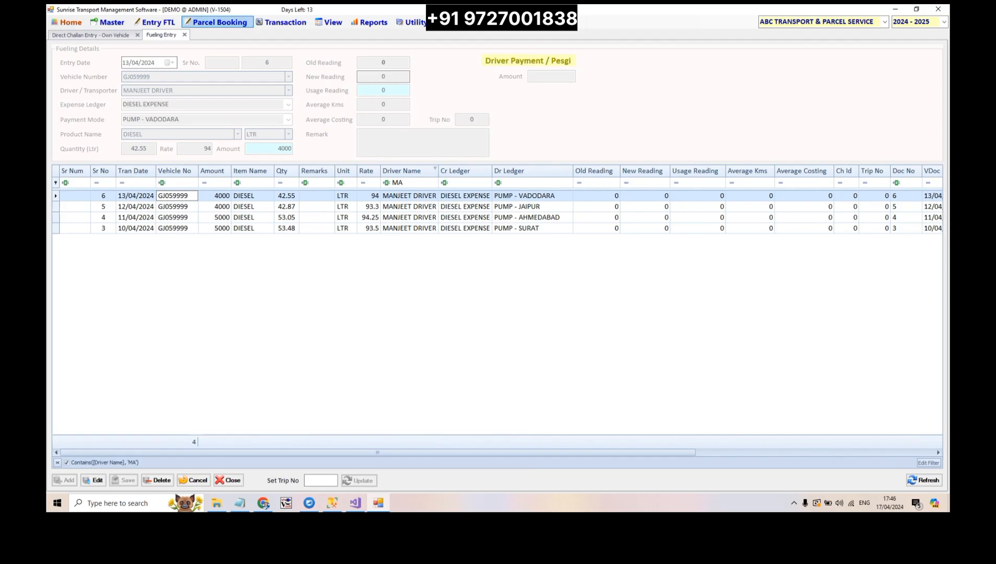
{"action": "left_click", "coordinate": [282, 22]}
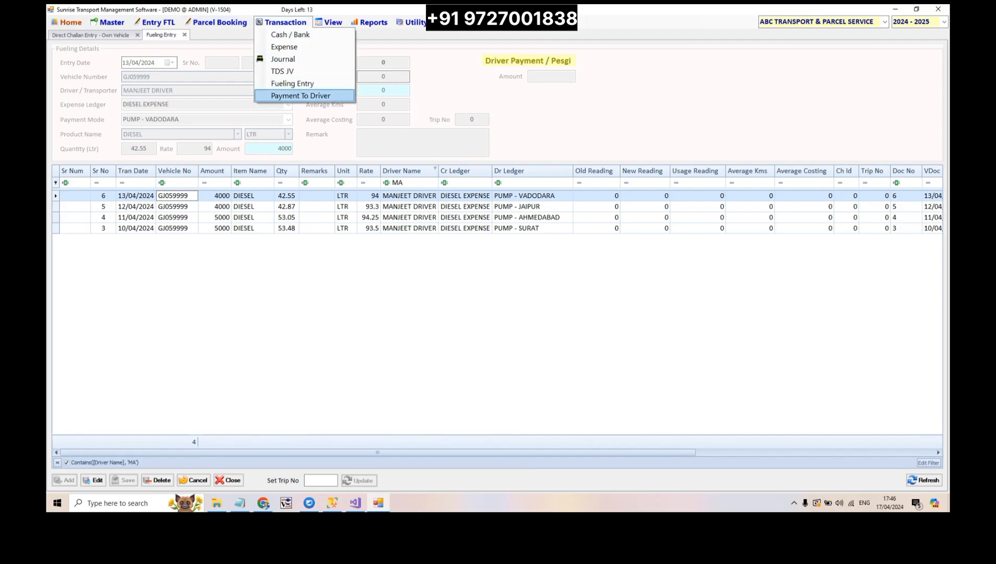
{"action": "left_click", "coordinate": [301, 95]}
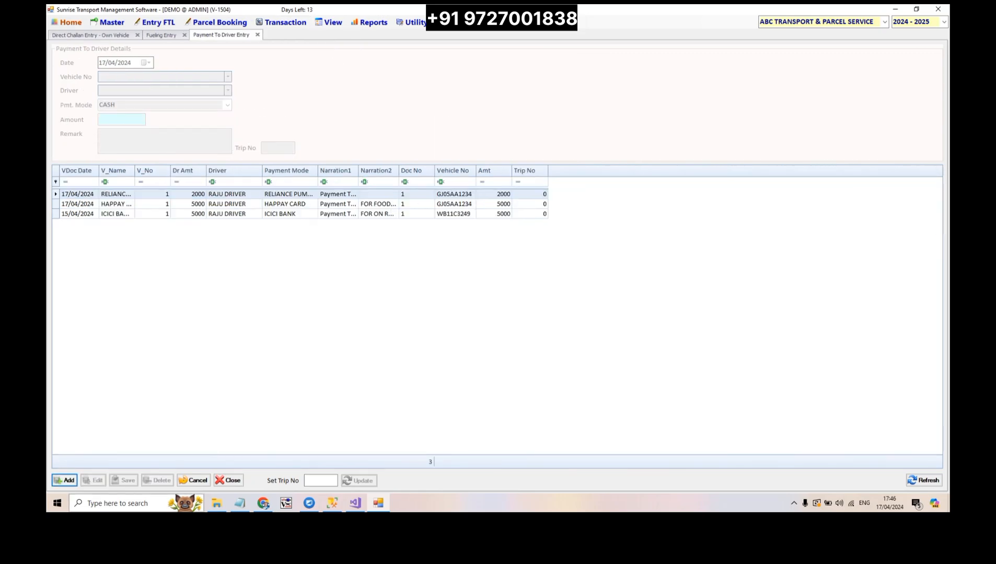
{"action": "left_click", "coordinate": [64, 481]}
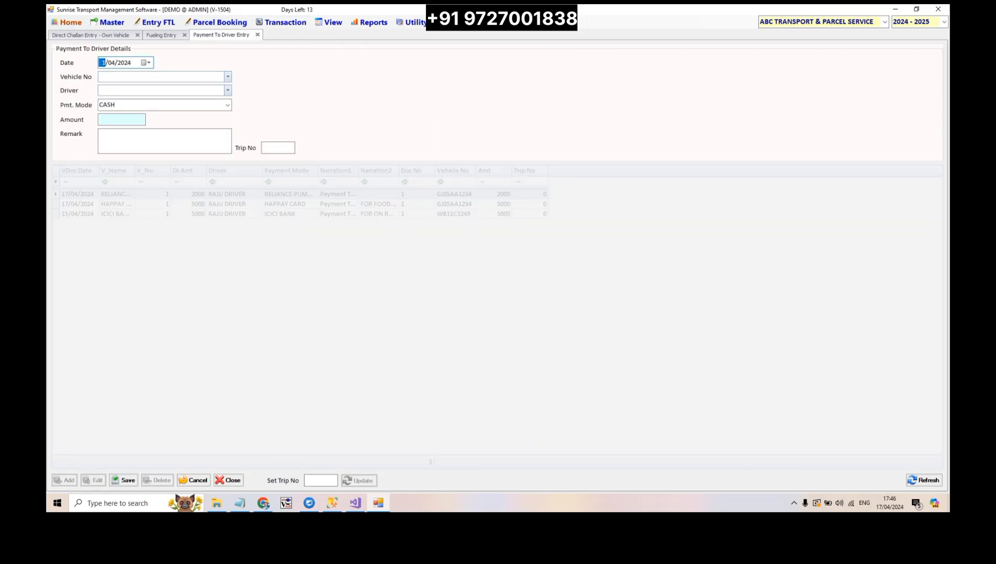
{"action": "key", "text": "Return"}
{"action": "type", "text": "GJ059"}
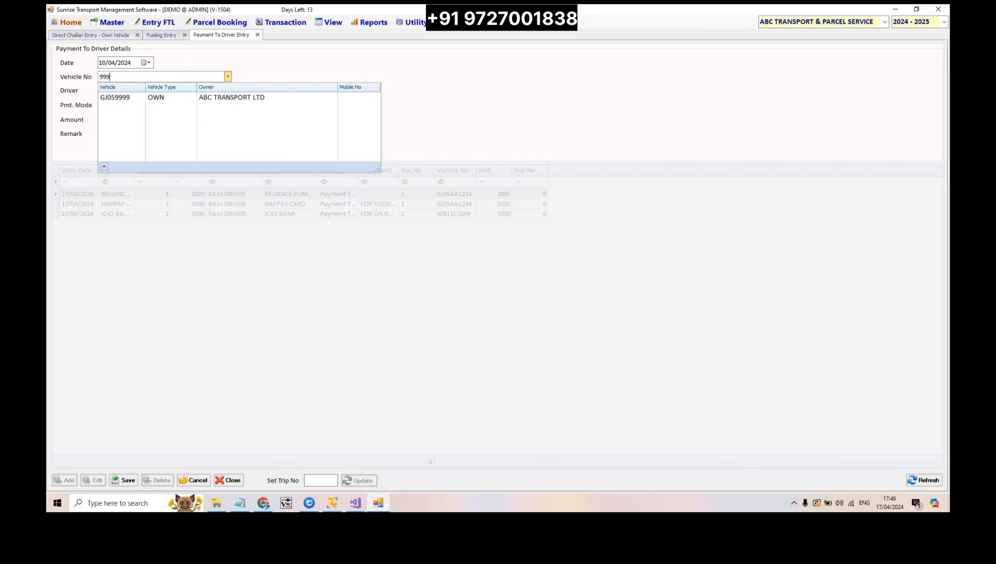
{"action": "key", "text": "Return"}
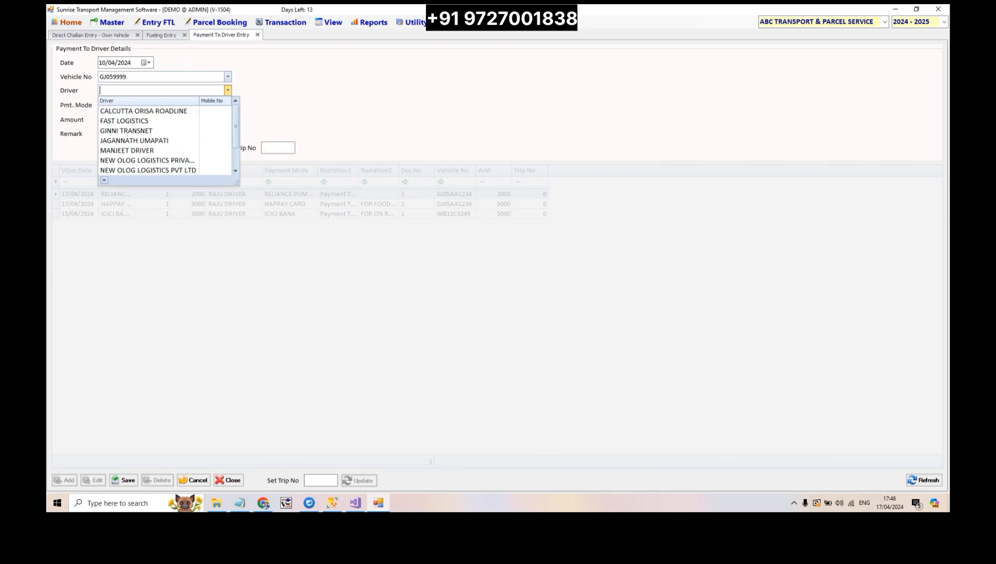
{"action": "type", "text": "MANJEET DRIVER"}
{"action": "key", "text": "Return"}
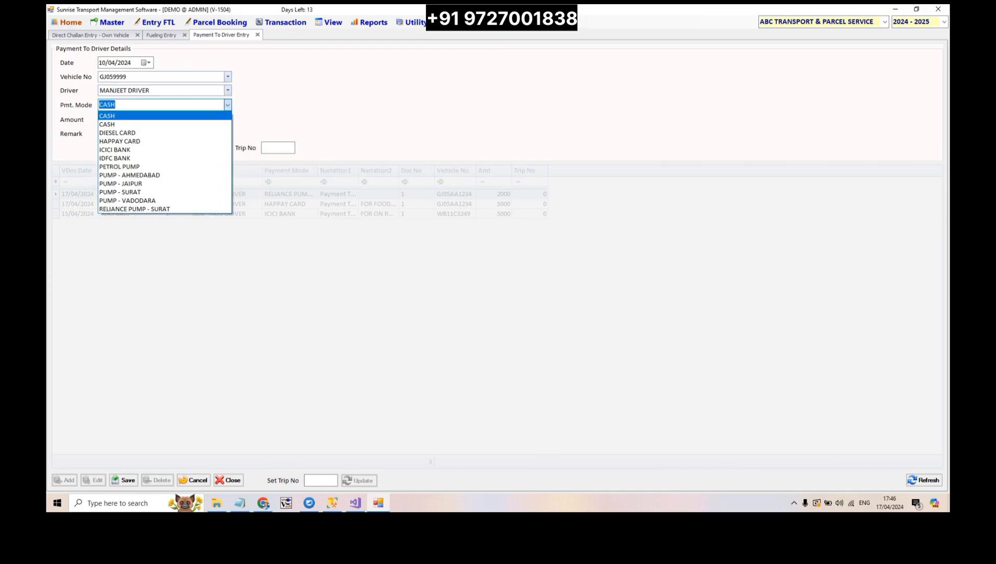
{"action": "key", "text": "Return"}
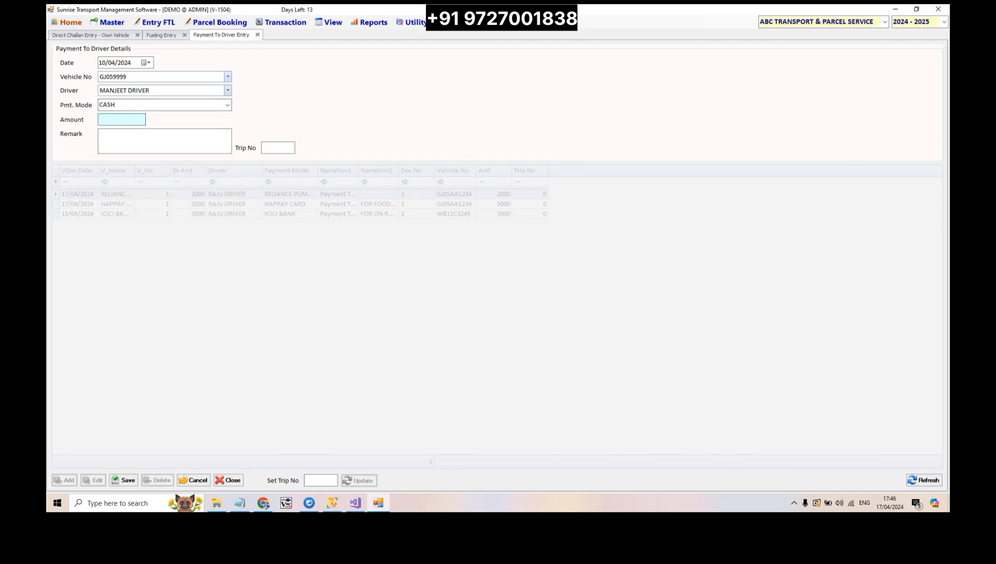
Step: Set the payment mode to ICICI BANK and the amount to 5000, and save the 10/04/2024 driver payment
{"action": "type", "text": "2000"}
{"action": "key", "text": "shift+Tab"}
{"action": "key", "text": "Down"}
{"action": "key", "text": "Down"}
{"action": "key", "text": "Down"}
{"action": "key", "text": "Down"}
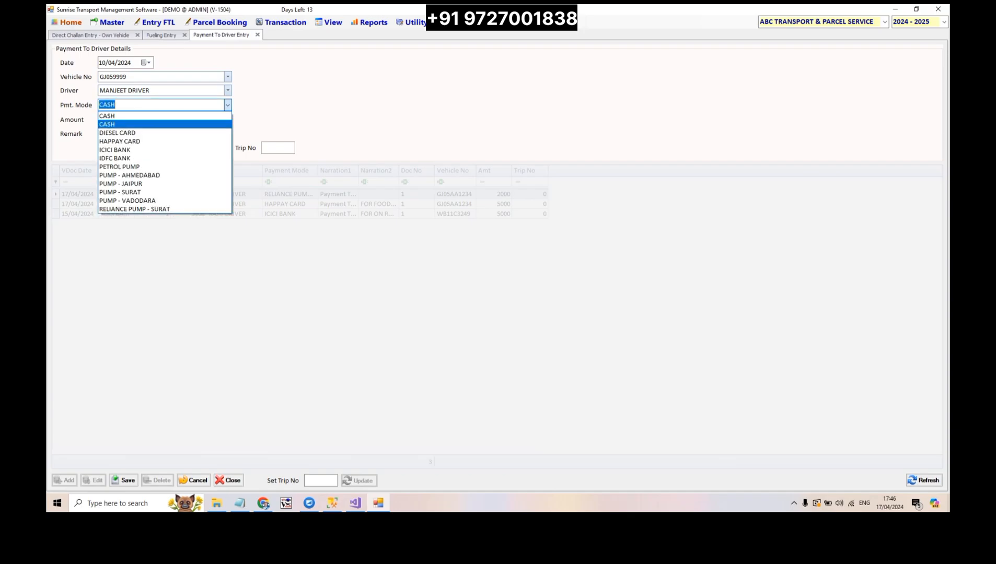
{"action": "key", "text": "Return"}
{"action": "key", "text": "ctrl+a"}
{"action": "type", "text": "5000"}
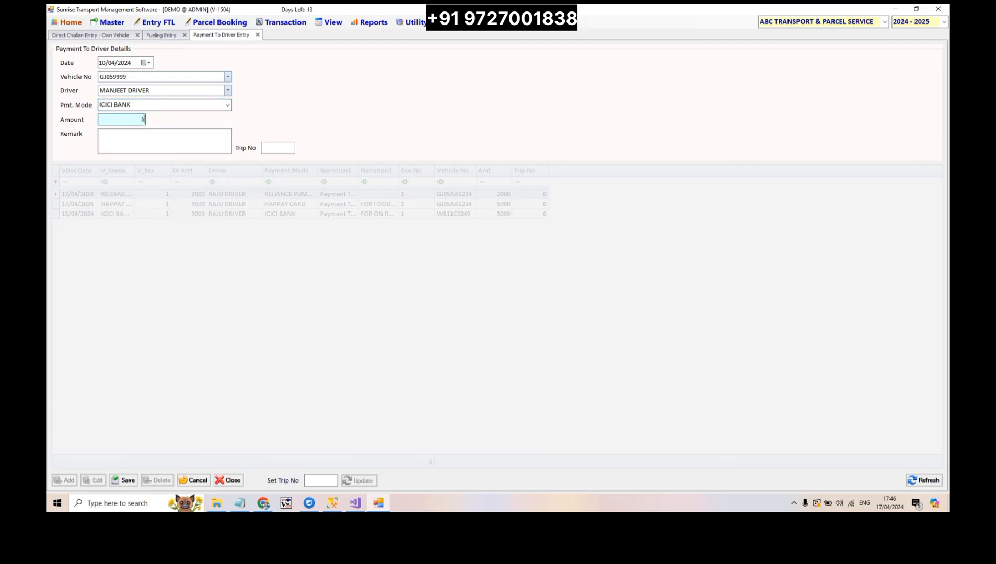
{"action": "key", "text": "Return"}
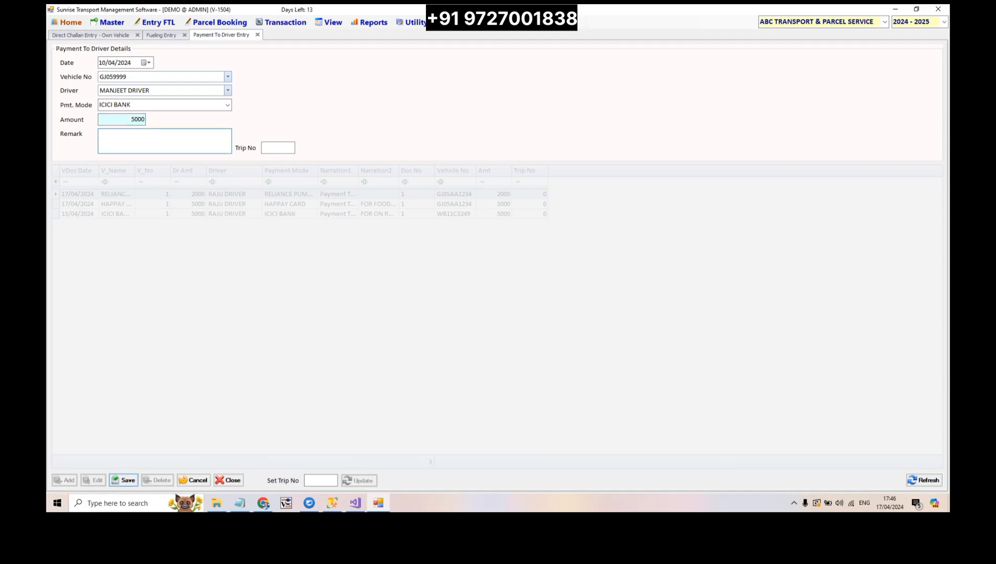
{"action": "left_click", "coordinate": [123, 480]}
{"action": "key", "text": "Return"}
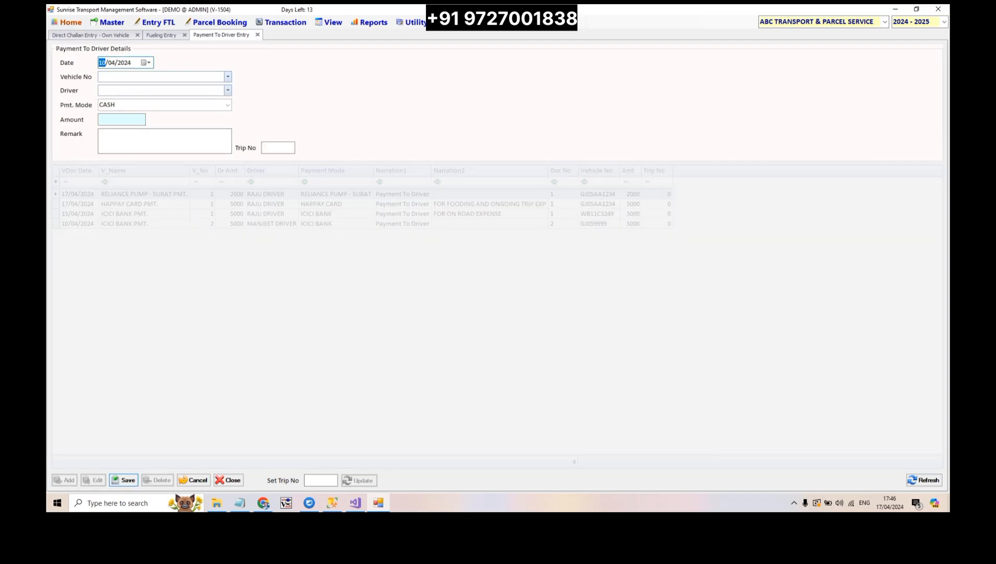
{"action": "type", "text": "11"}
{"action": "key", "text": "Return"}
{"action": "type", "text": "99"}
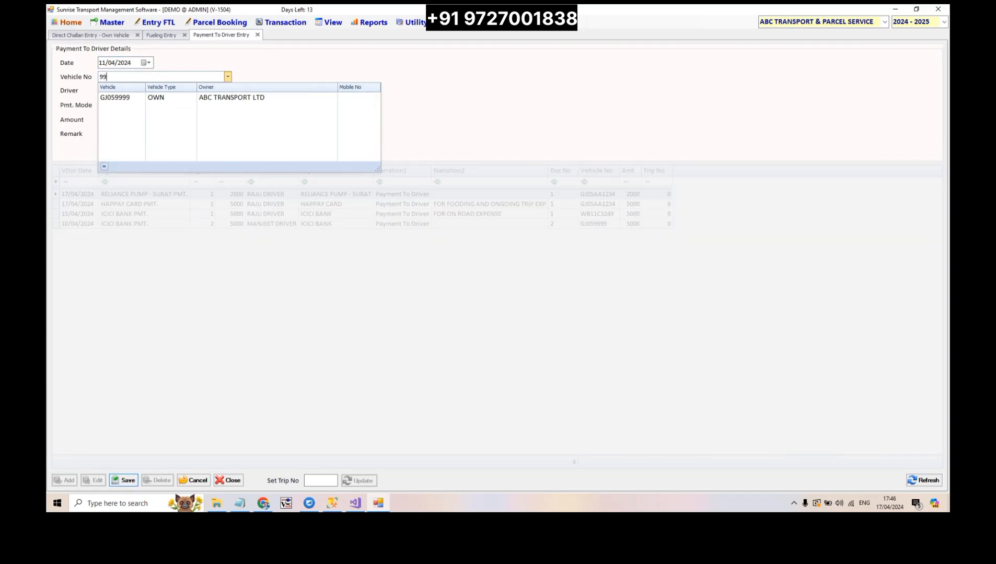
{"action": "key", "text": "Down"}
{"action": "key", "text": "Return"}
{"action": "type", "text": "m"}
{"action": "key", "text": "Return"}
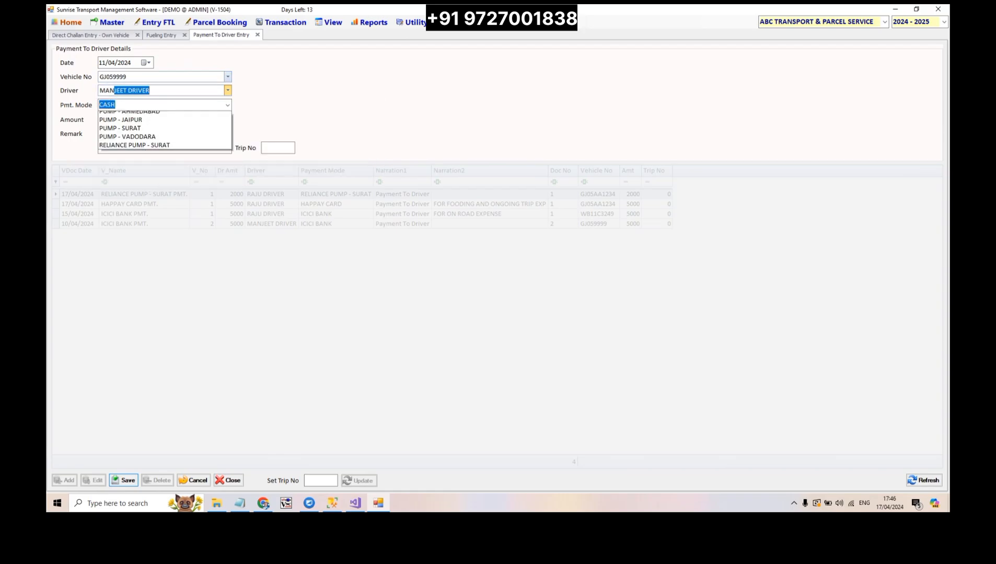
Step: Set the payment mode of the 11/04/2024 driver payment to HAPPAY CARD
{"action": "key", "text": "Down"}
{"action": "key", "text": "Down"}
{"action": "key", "text": "Down"}
{"action": "key", "text": "Down"}
{"action": "key", "text": "Down"}
{"action": "key", "text": "Down"}
{"action": "key", "text": "Down"}
{"action": "key", "text": "Down"}
{"action": "key", "text": "Down"}
{"action": "key", "text": "Up"}
{"action": "key", "text": "Up"}
{"action": "key", "text": "Up"}
{"action": "key", "text": "Up"}
{"action": "key", "text": "Up"}
{"action": "key", "text": "Up"}
{"action": "key", "text": "Up"}
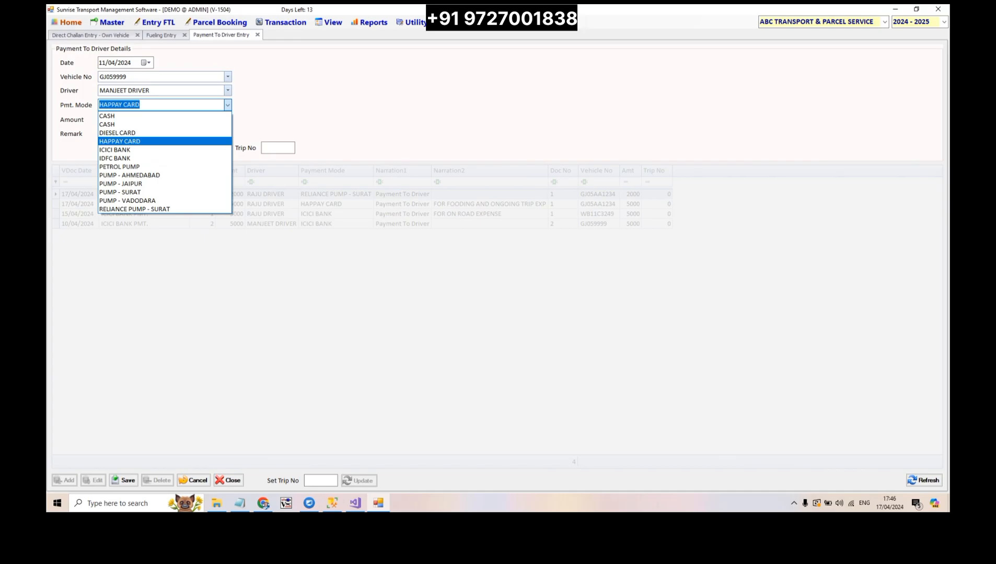
{"action": "key", "text": "Return"}
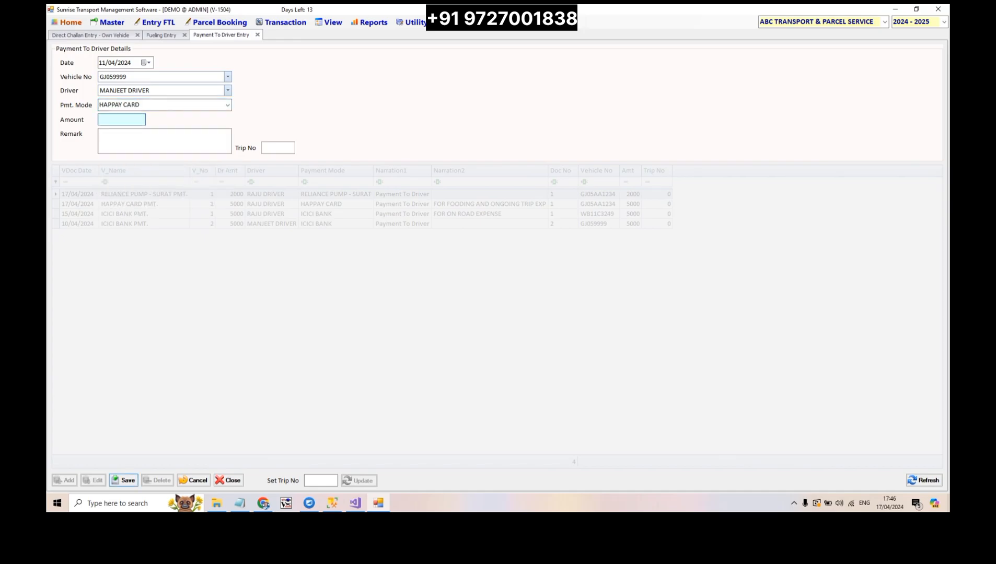
Step: Enter an amount of 4000, save the 11/04/2024 driver payment and start another entry
{"action": "type", "text": "4000"}
{"action": "key", "text": "Return"}
{"action": "key", "text": "Return"}
{"action": "key", "text": "Return"}
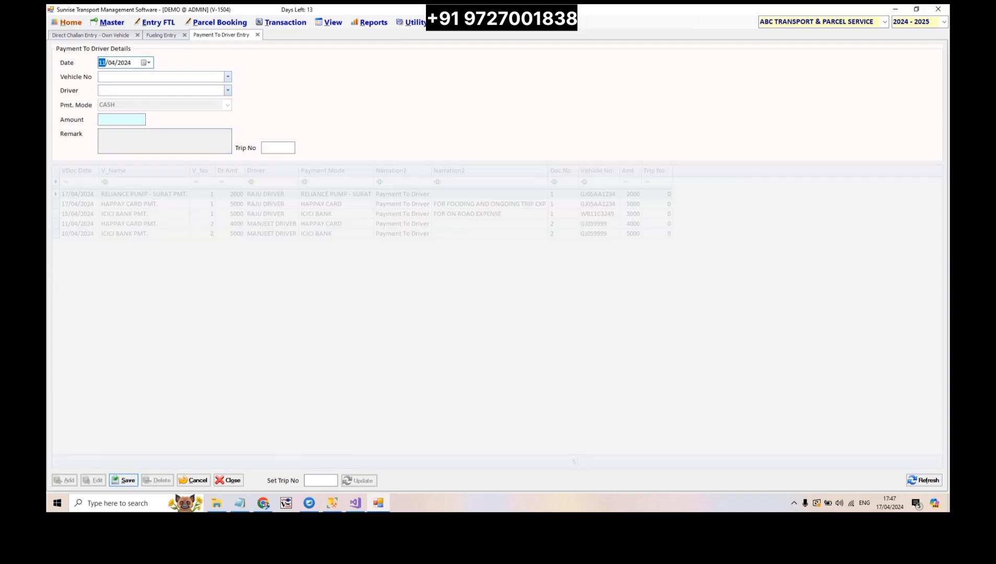
Step: Date the new driver payment 12/04/2024, choose vehicle GJ059999 and select its driver
{"action": "key", "text": "Return"}
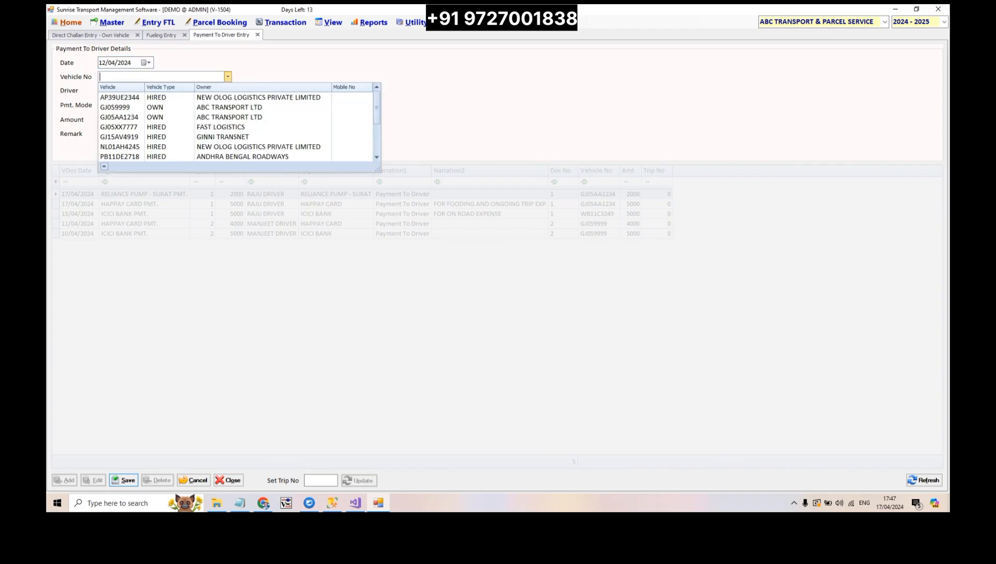
{"action": "type", "text": "99"}
{"action": "key", "text": "Down"}
{"action": "key", "text": "Return"}
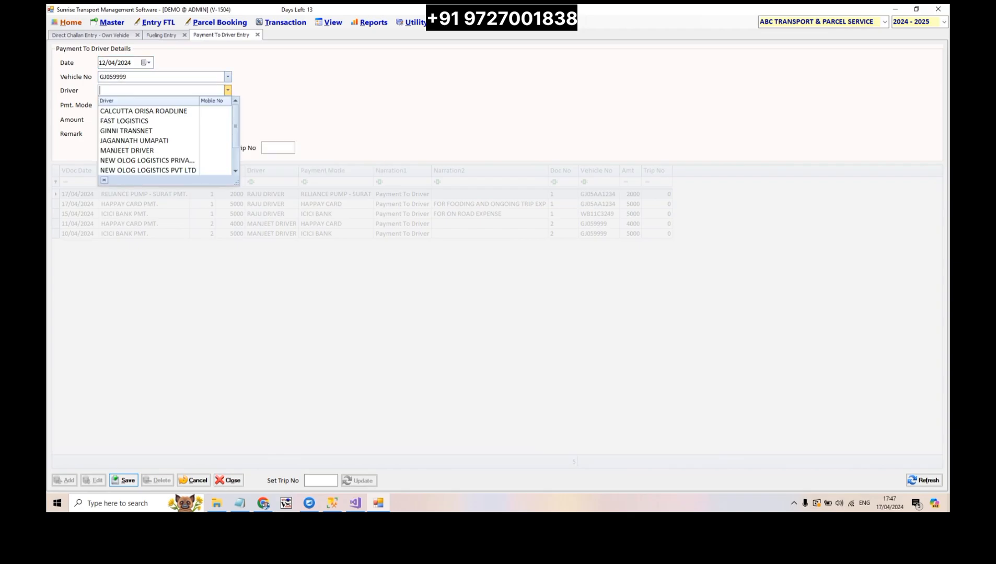
{"action": "type", "text": "man"}
{"action": "key", "text": "Return"}
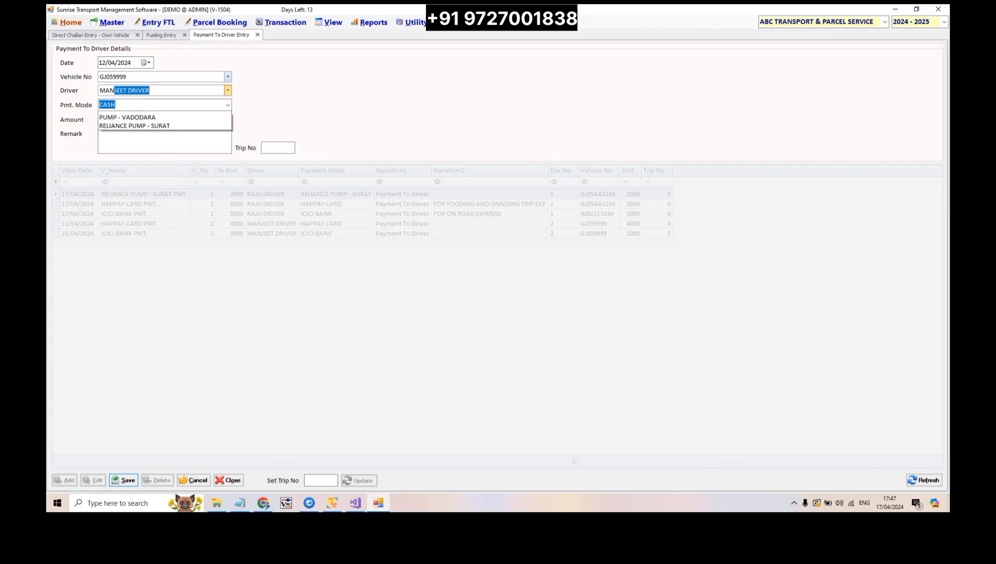
Step: Set the payment mode to ICICI BANK and the amount to 3000, and save the 12/04/2024 driver payment
{"action": "key", "text": "Down"}
{"action": "key", "text": "Down"}
{"action": "key", "text": "Down"}
{"action": "key", "text": "Return"}
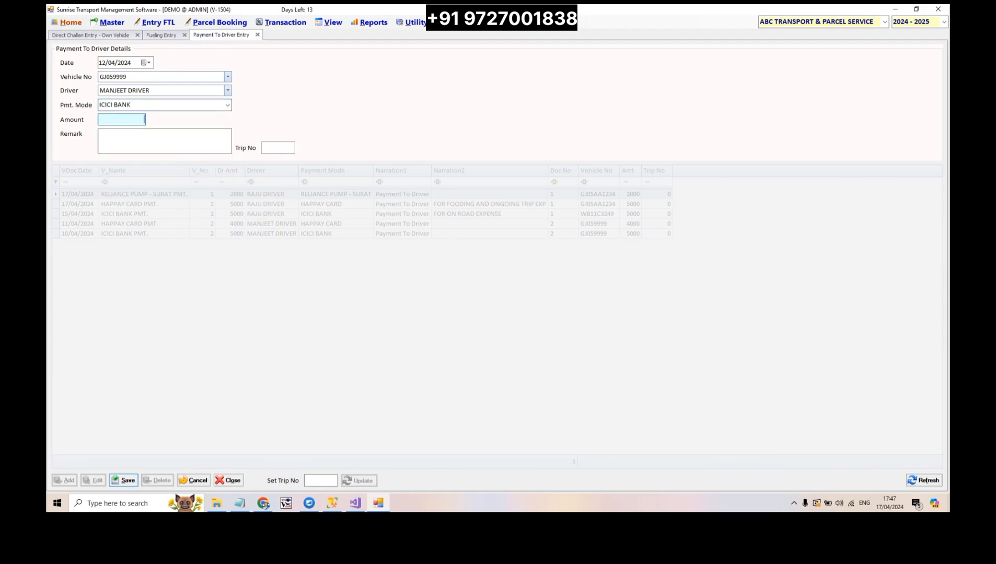
{"action": "type", "text": "3000"}
{"action": "key", "text": "Return"}
{"action": "key", "text": "Return"}
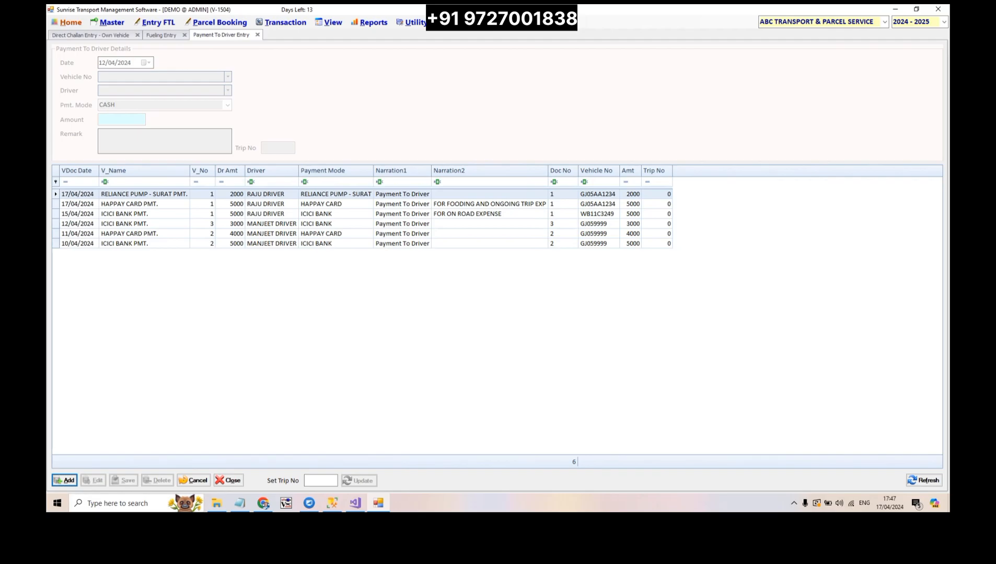
{"action": "key", "text": "Return"}
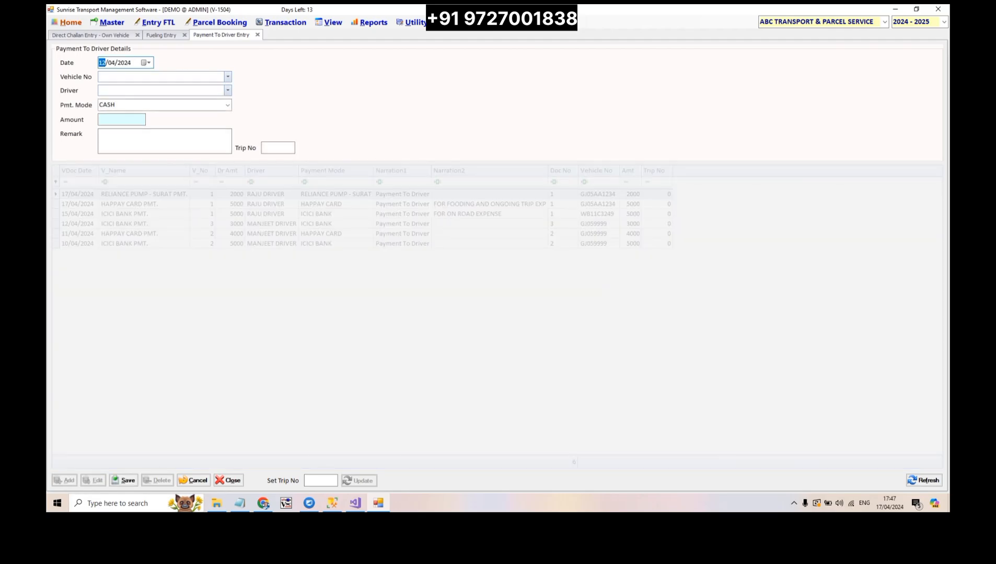
{"action": "key", "text": "Return"}
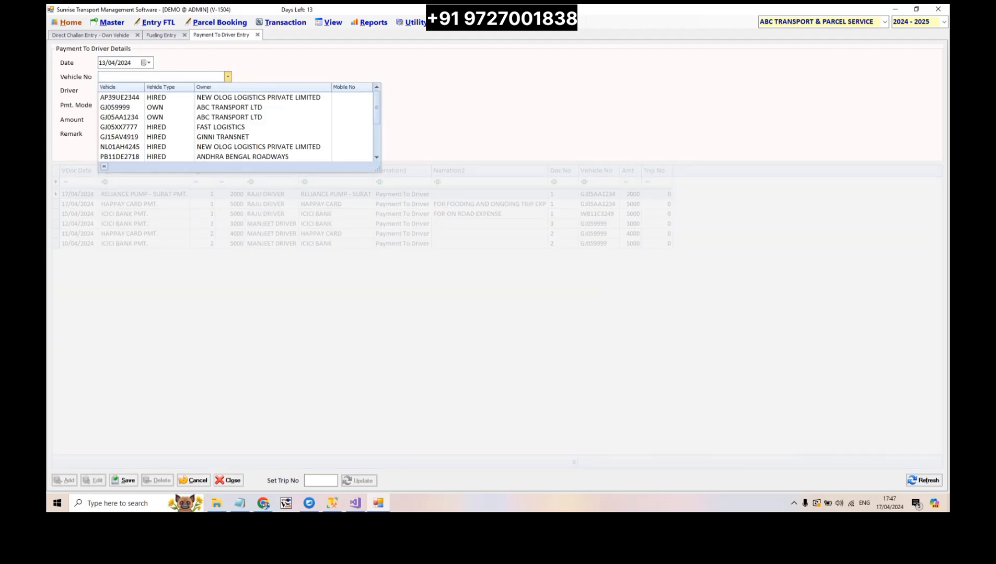
{"action": "type", "text": "999"}
{"action": "key", "text": "Down"}
{"action": "key", "text": "Return"}
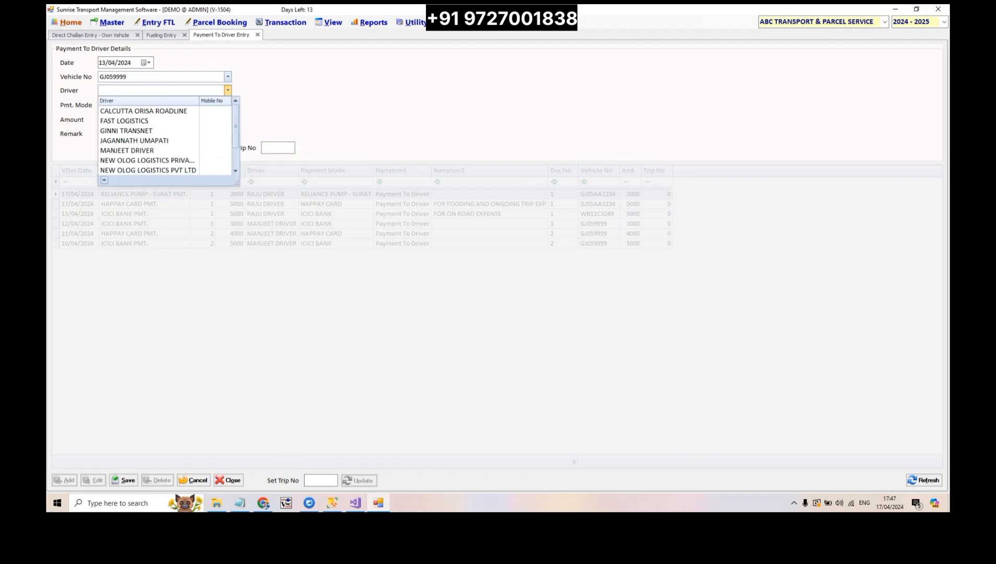
{"action": "type", "text": "MA"}
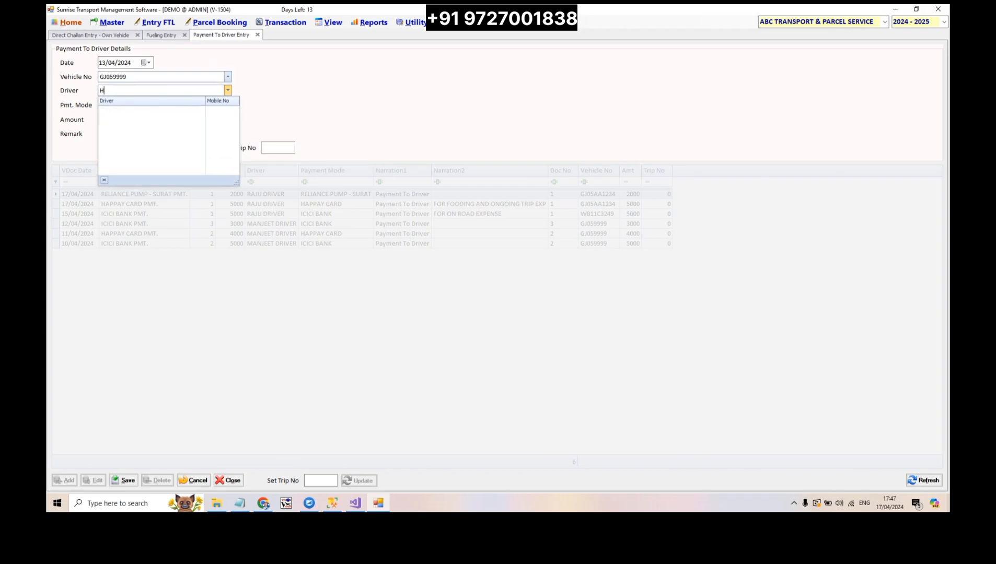
{"action": "key", "text": "Return"}
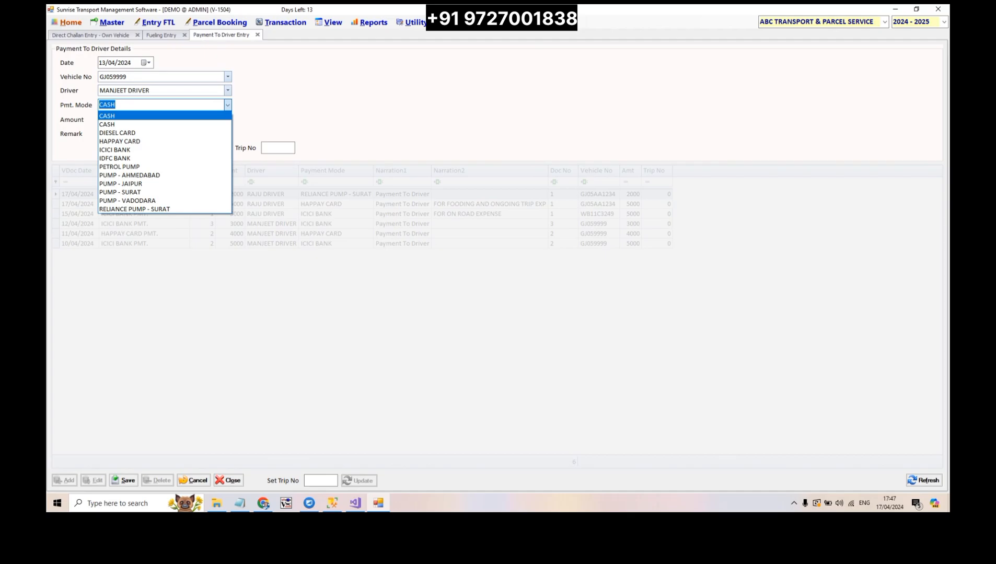
Step: Set the payment mode to HAPPAY CARD and the amount to 2000, and save the 13/04/2024 driver payment
{"action": "key", "text": "Down"}
{"action": "key", "text": "Down"}
{"action": "key", "text": "Down"}
{"action": "key", "text": "Return"}
{"action": "type", "text": "2000"}
{"action": "key", "text": "Return"}
{"action": "key", "text": "Return"}
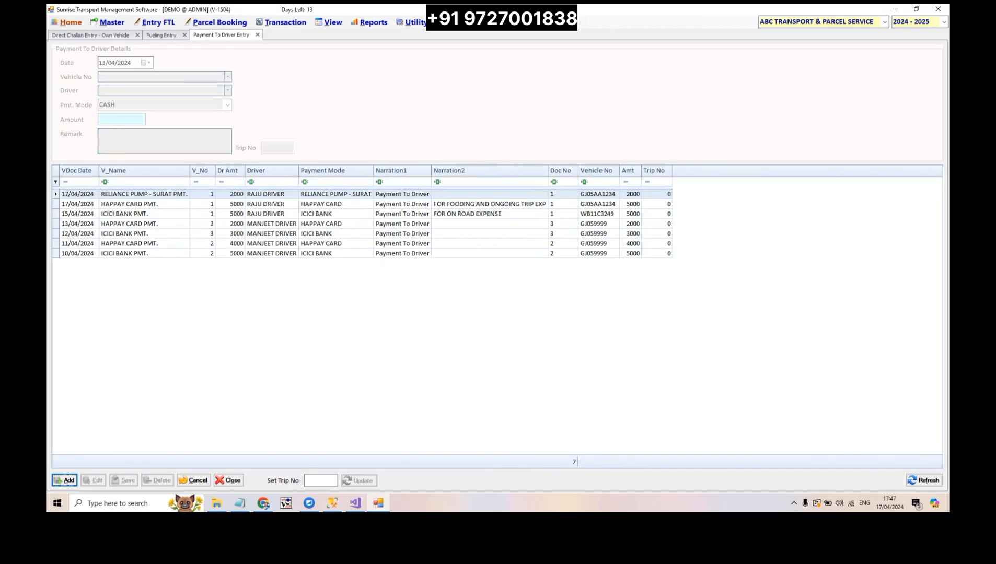
Step: Filter the driver payment list by the driver's name and review the entries dated 10/04/2024 to 13/04/2024
{"action": "left_click", "coordinate": [277, 182]}
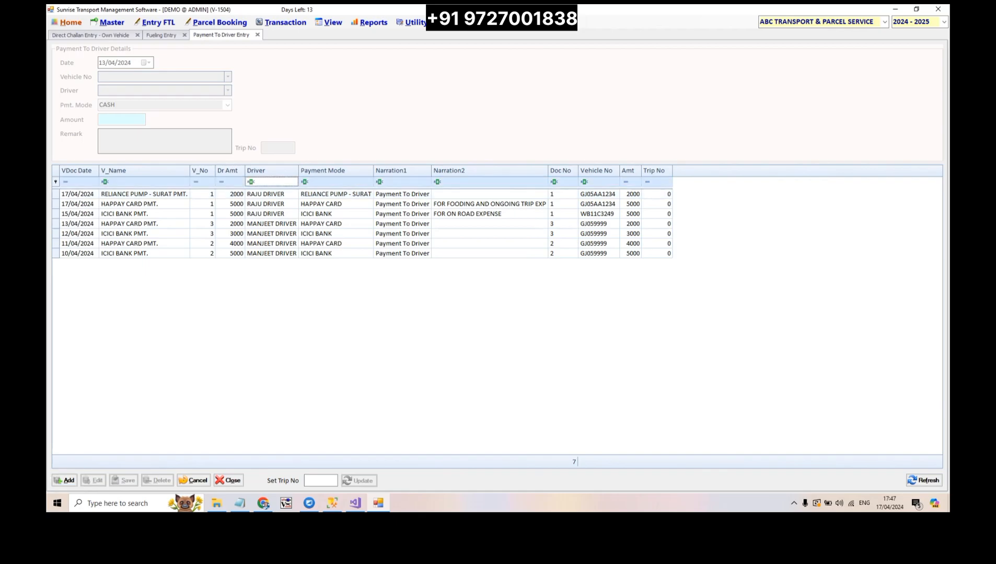
{"action": "type", "text": "MA"}
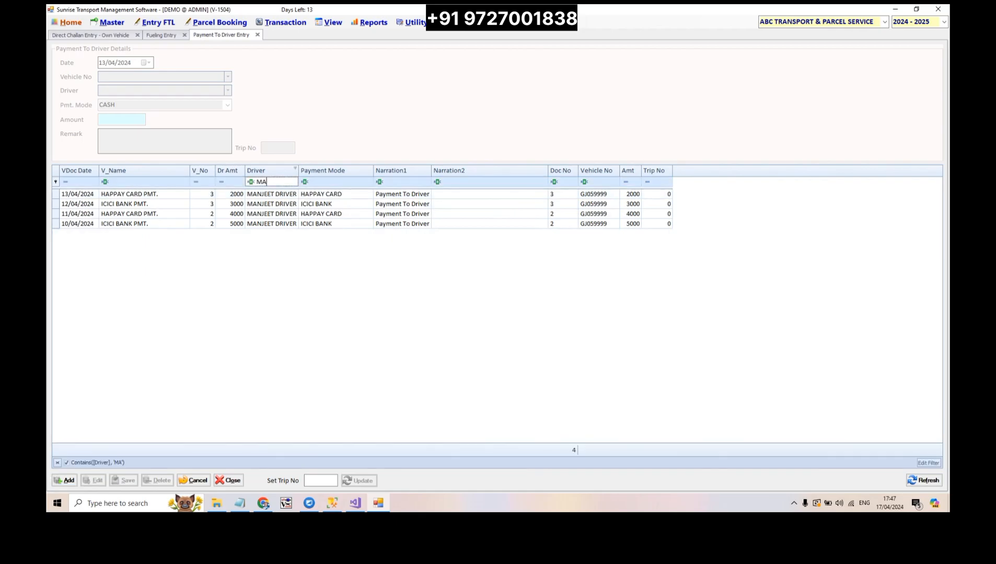
{"action": "key", "text": "Down"}
{"action": "key", "text": "Down"}
{"action": "key", "text": "Down"}
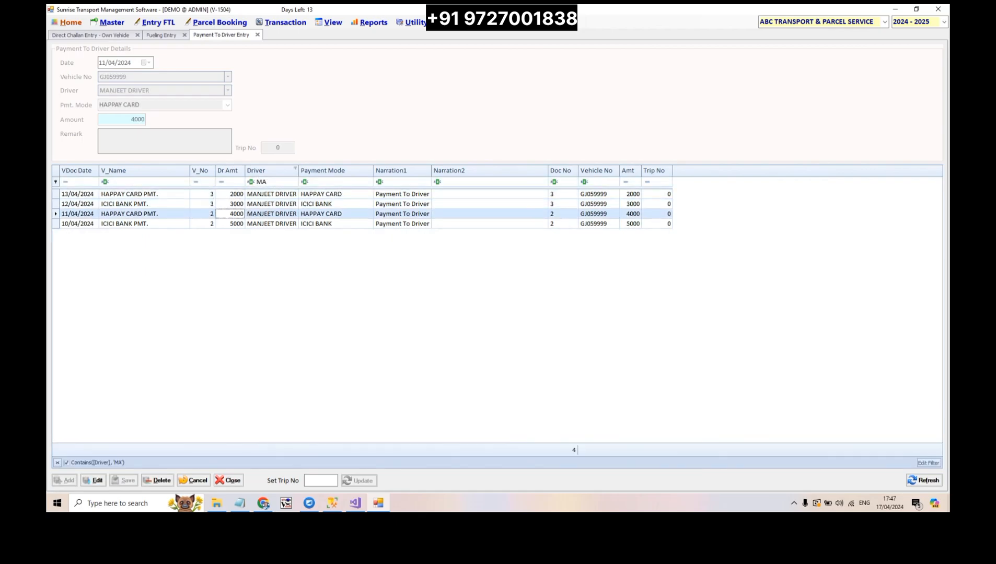
{"action": "left_click", "coordinate": [272, 223]}
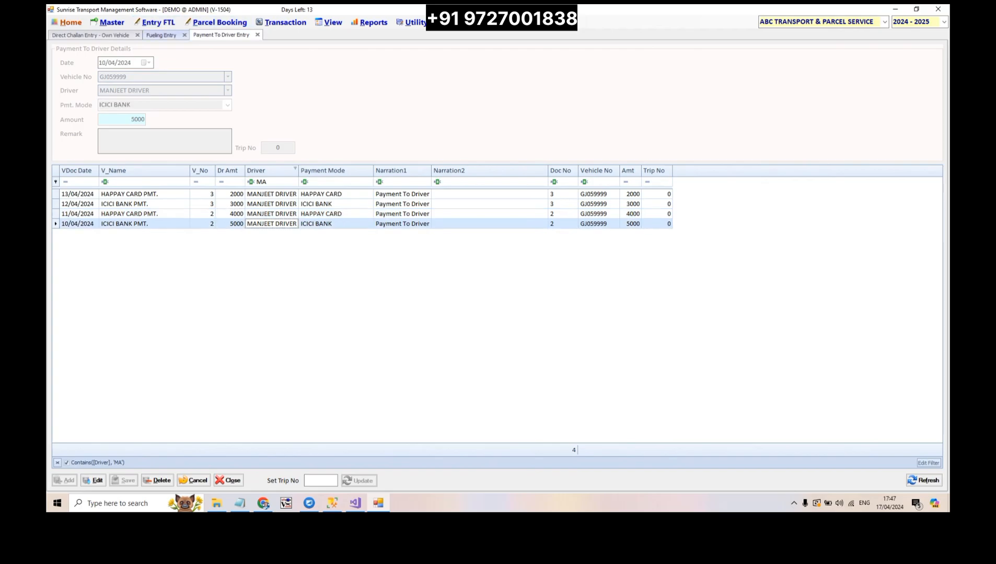
{"action": "left_click", "coordinate": [160, 35]}
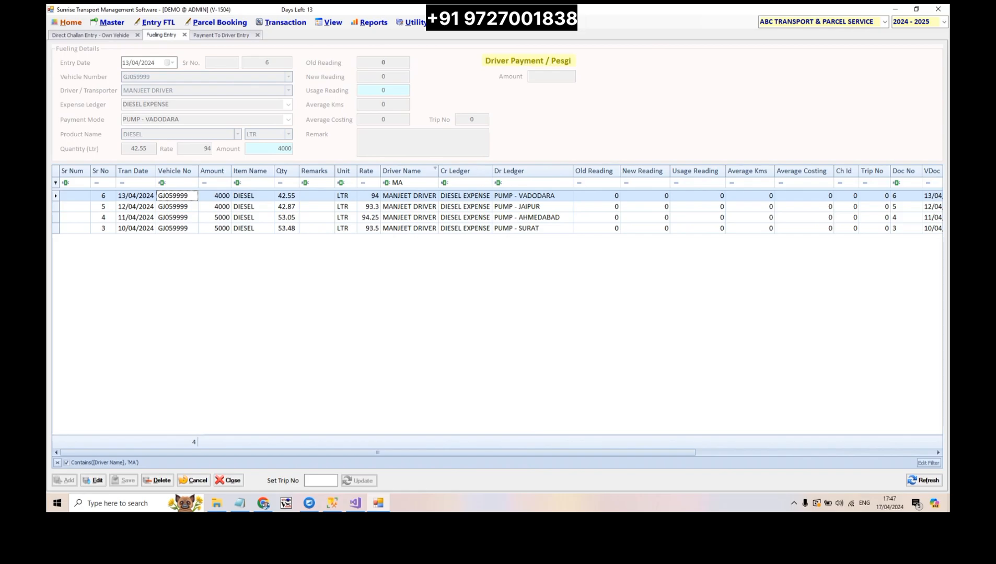
{"action": "left_click", "coordinate": [90, 35]}
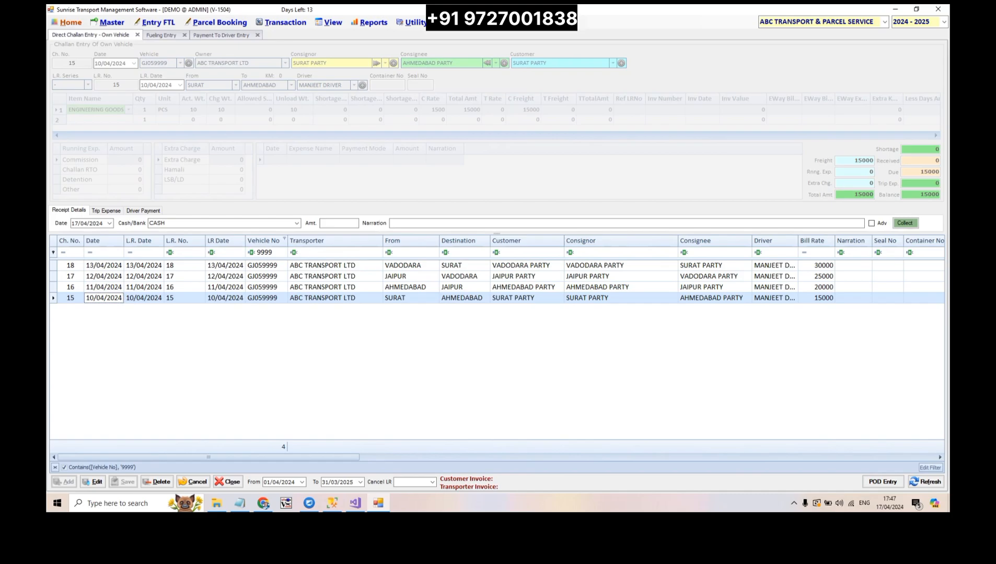
{"action": "left_click", "coordinate": [71, 297]}
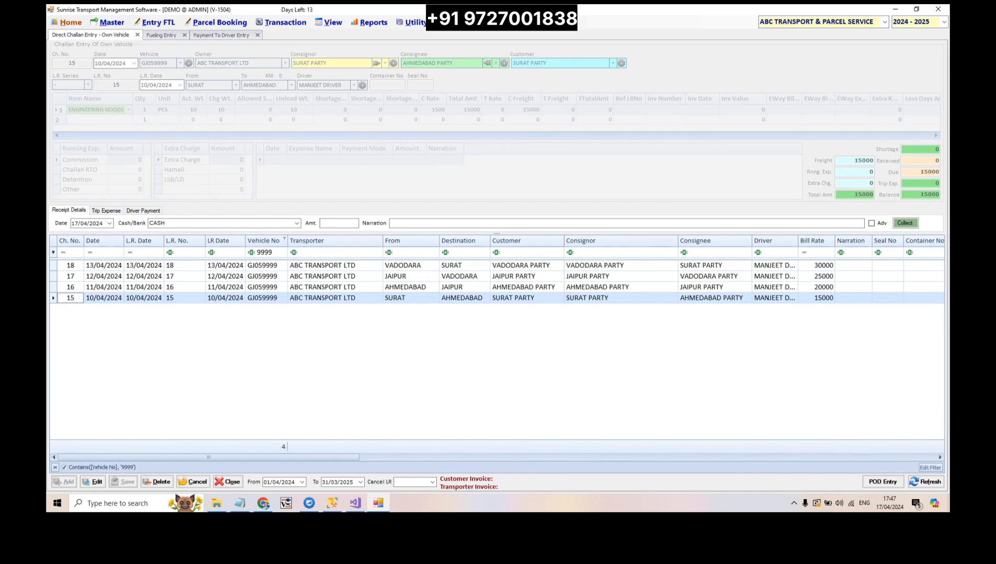
{"action": "key", "text": "Up"}
{"action": "key", "text": "Up"}
{"action": "key", "text": "Up"}
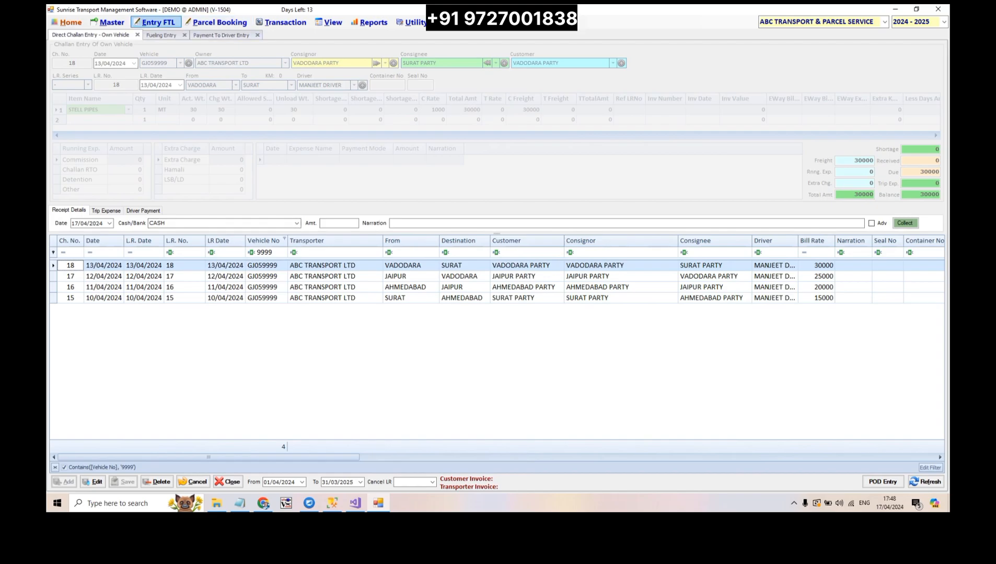
Step: Open the Trip Settlement entry, view its vehicle choices and check the own-vehicle challan list before returning to the settlement
{"action": "left_click", "coordinate": [156, 22]}
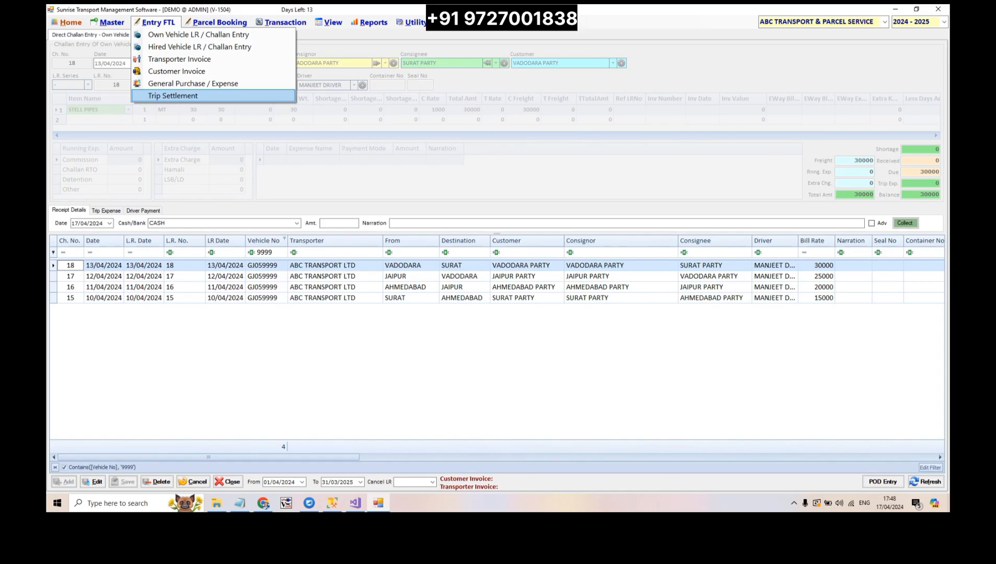
{"action": "left_click", "coordinate": [172, 96]}
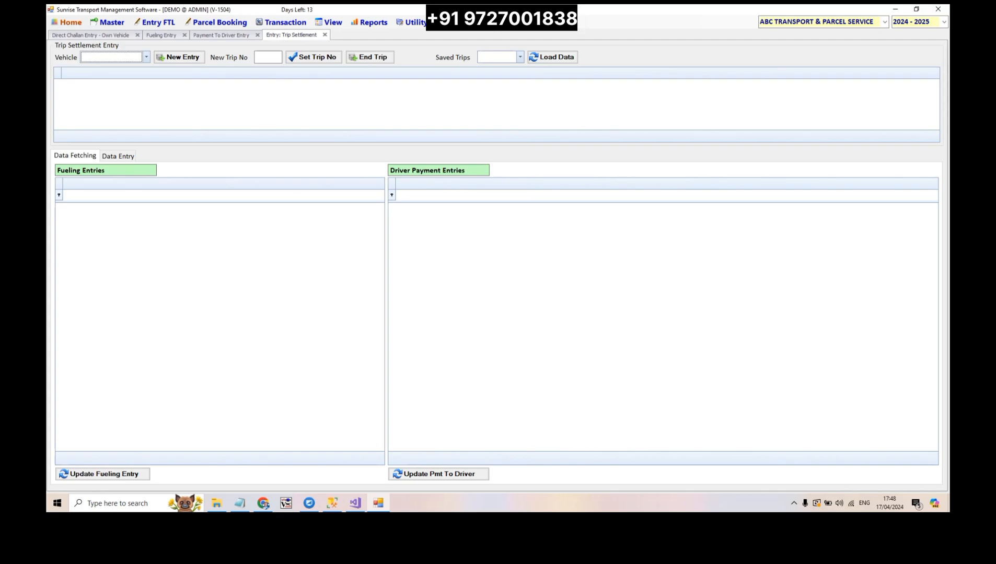
{"action": "left_click", "coordinate": [146, 57]}
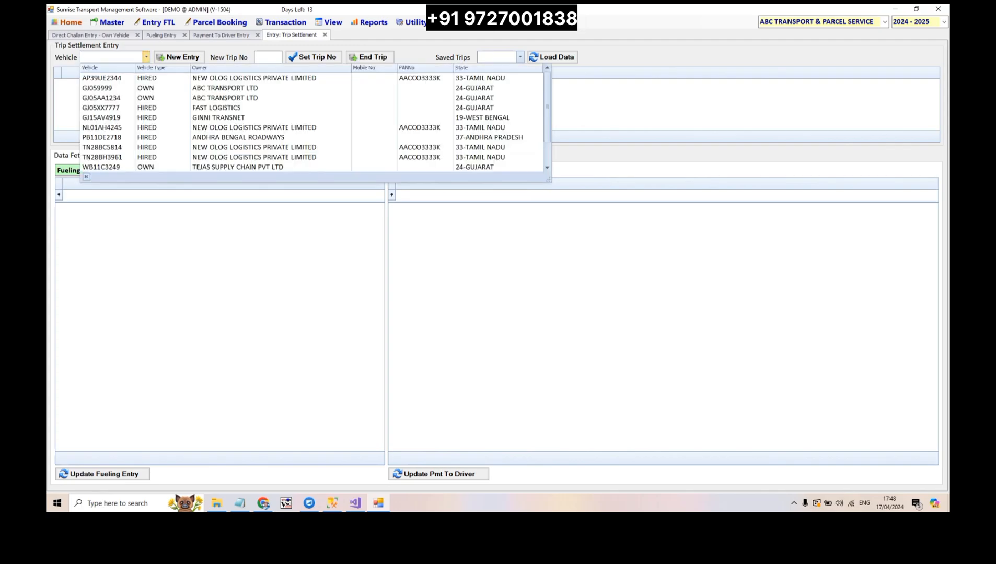
{"action": "key", "text": "Escape"}
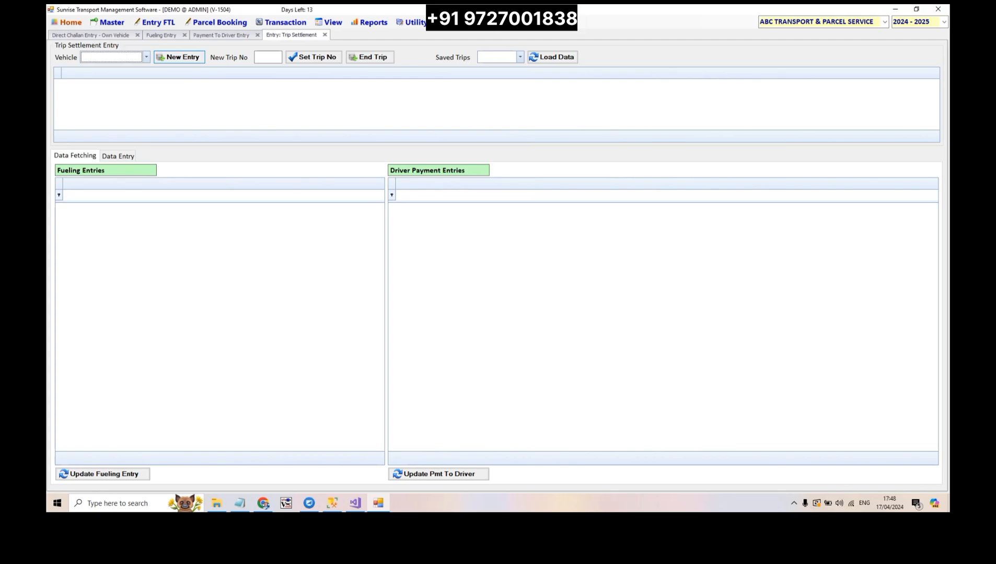
{"action": "left_click", "coordinate": [498, 57]}
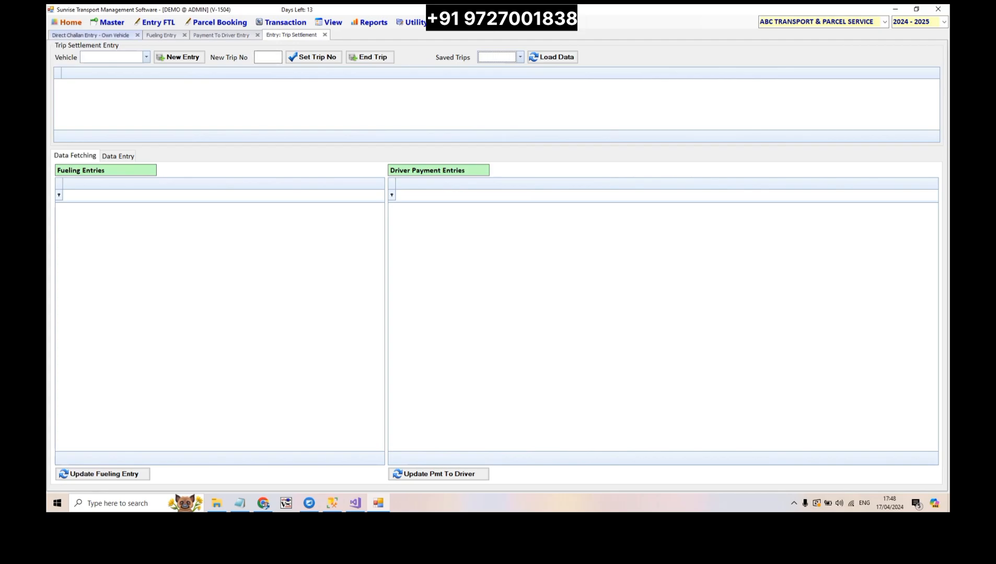
{"action": "left_click", "coordinate": [90, 35]}
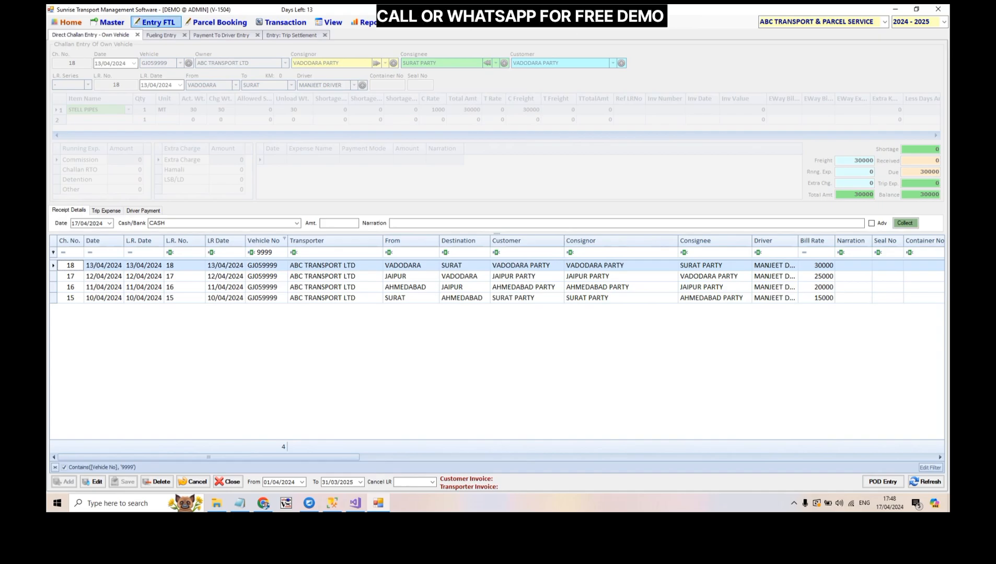
{"action": "left_click", "coordinate": [291, 35]}
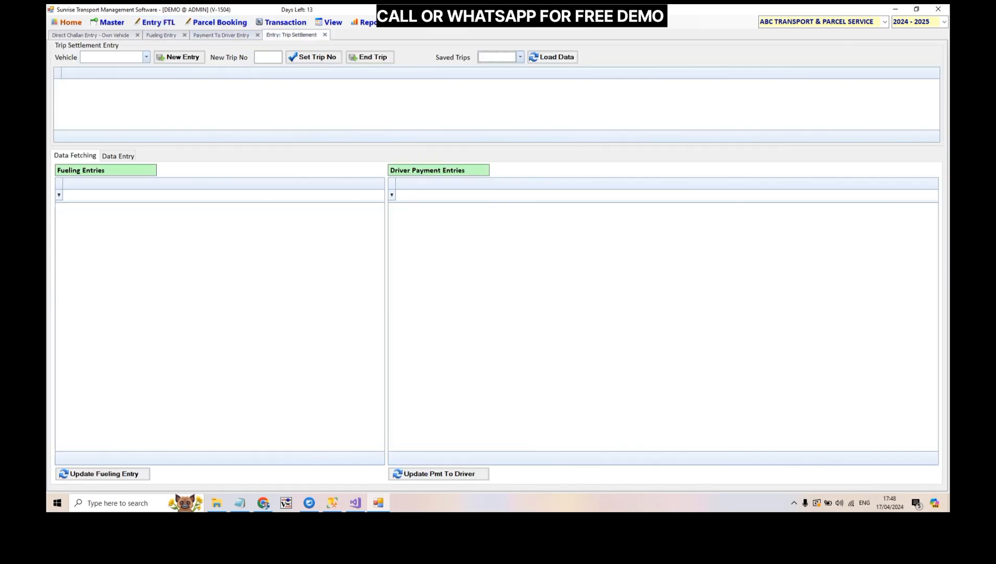
Step: Start a new trip settlement entry for vehicle GJ059999 and acknowledge the generated trip number
{"action": "left_click", "coordinate": [156, 22]}
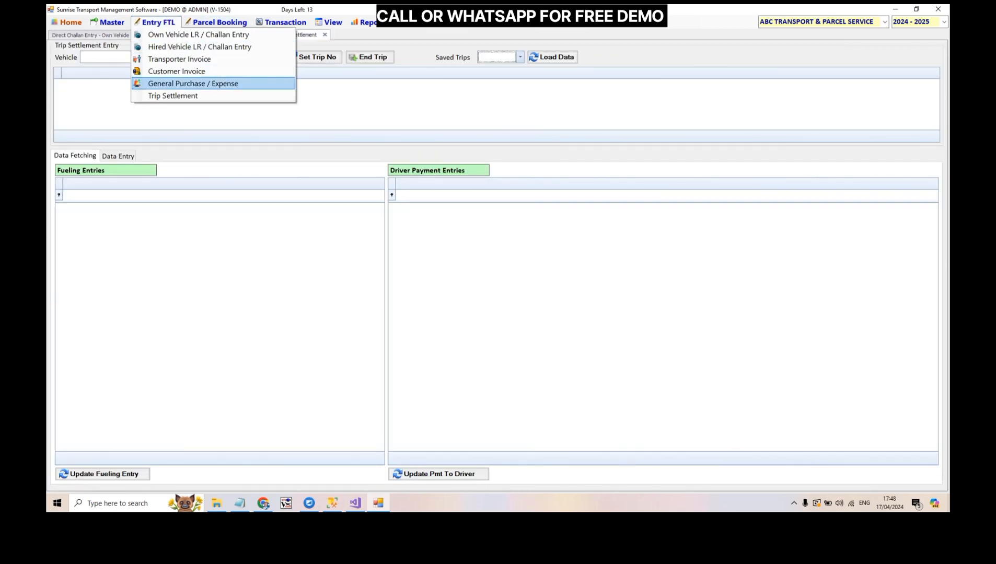
{"action": "left_click", "coordinate": [193, 83]}
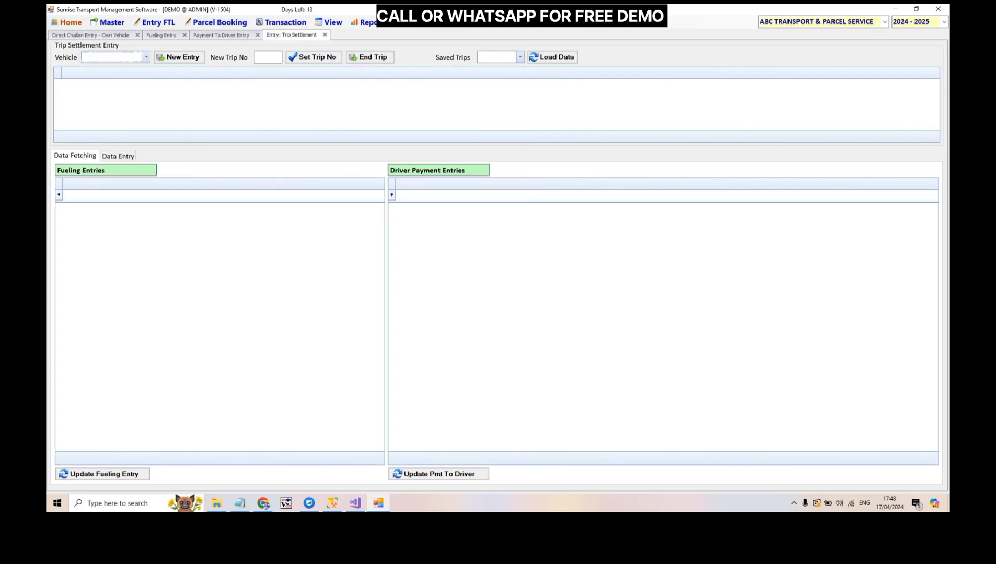
{"action": "left_click", "coordinate": [145, 57]}
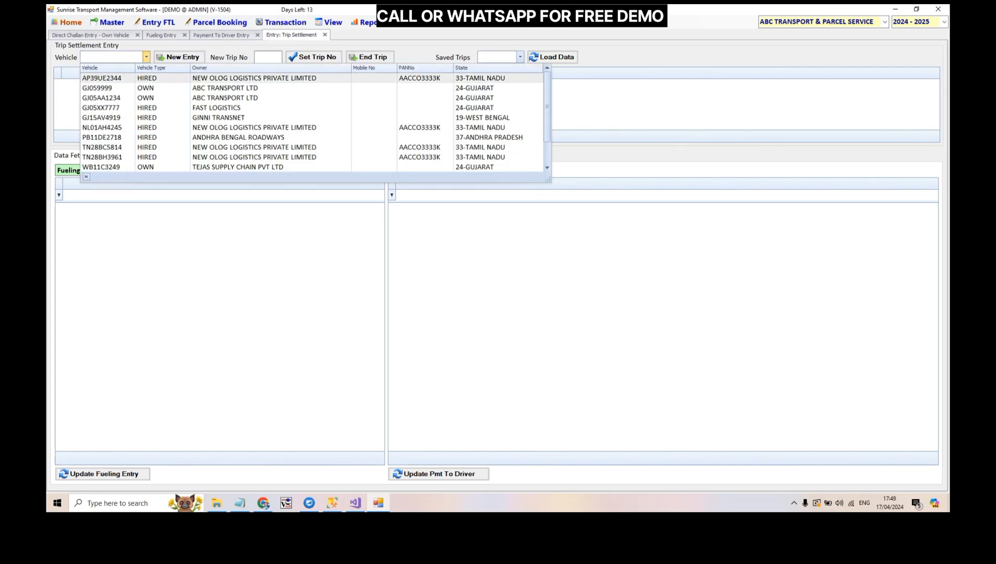
{"action": "left_click", "coordinate": [114, 88]}
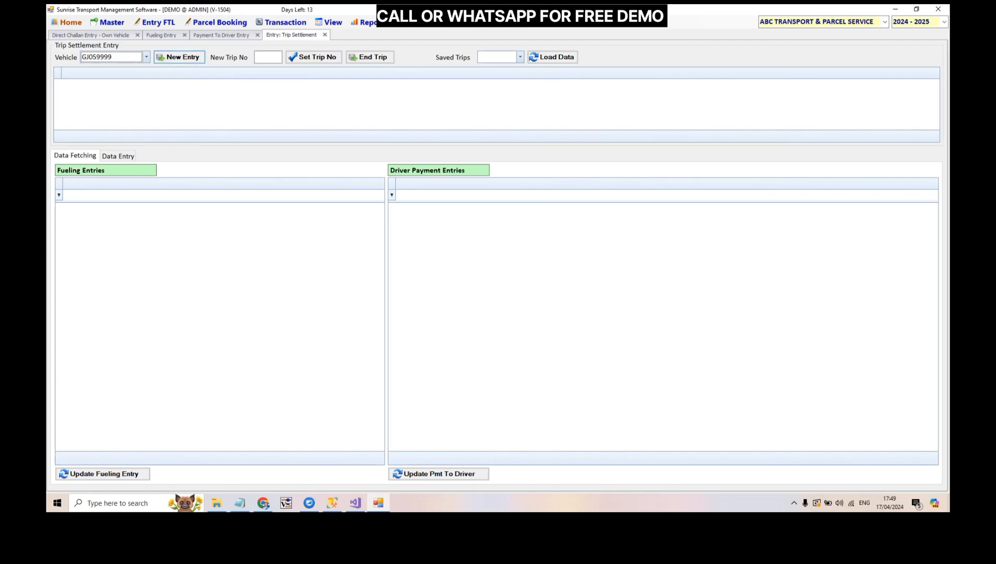
{"action": "left_click", "coordinate": [179, 57]}
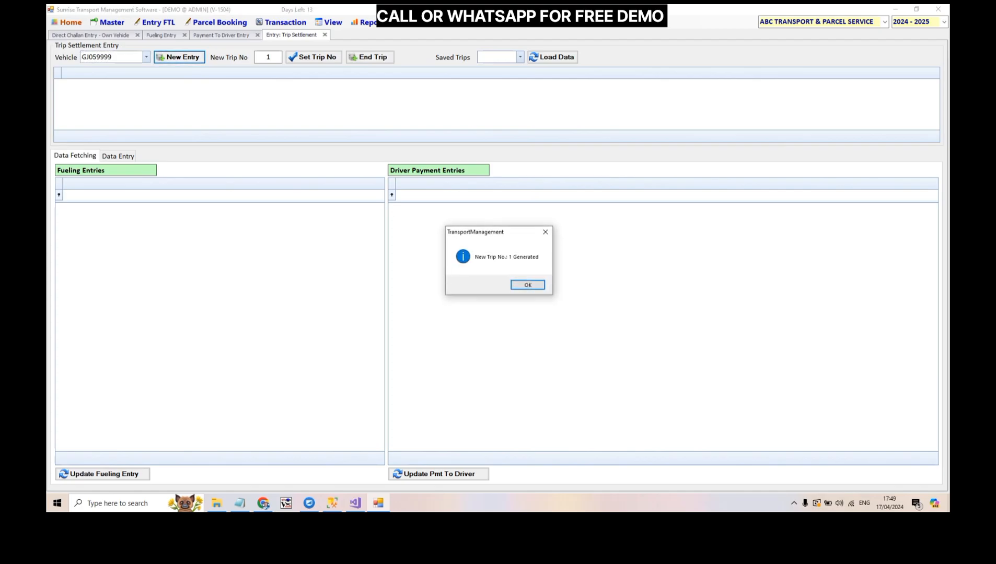
{"action": "key", "text": "Return"}
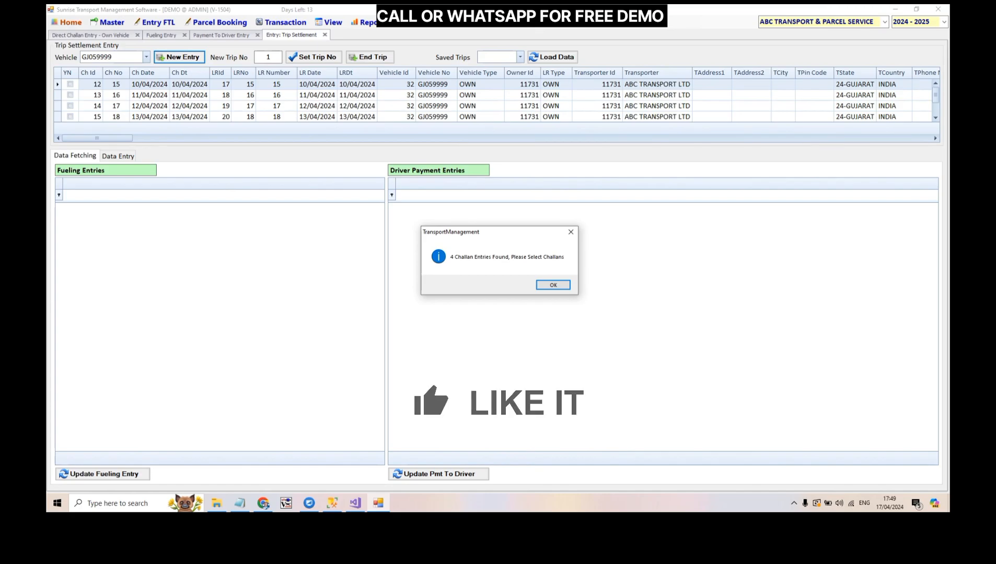
{"action": "left_click", "coordinate": [553, 285]}
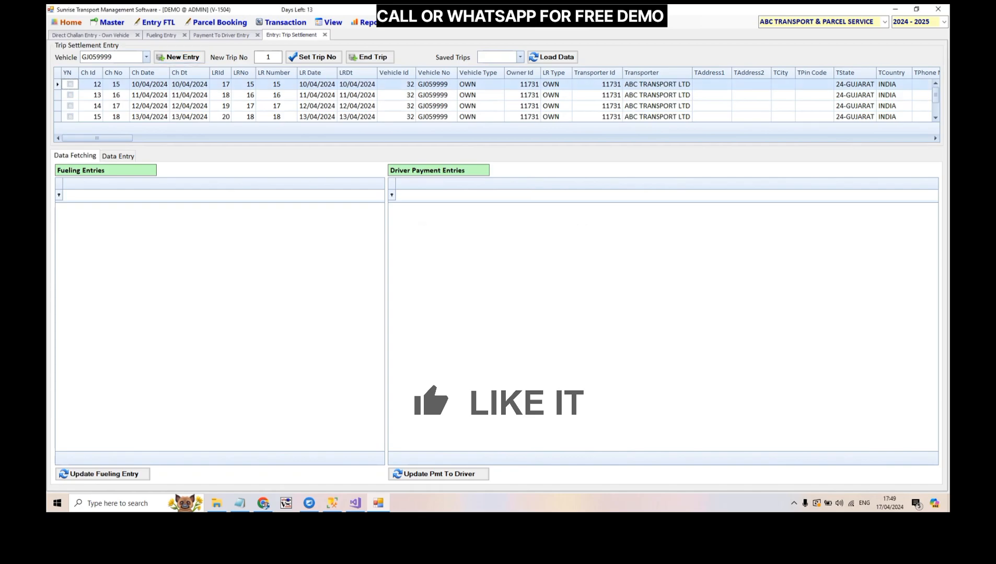
Step: Remove redundant columns from the settlement's challan grid, including Ch Id, Ch Dt, LRNo and Vehicle Id
{"action": "left_click_drag", "start_coordinate": [90, 74], "coordinate": [91, 52]}
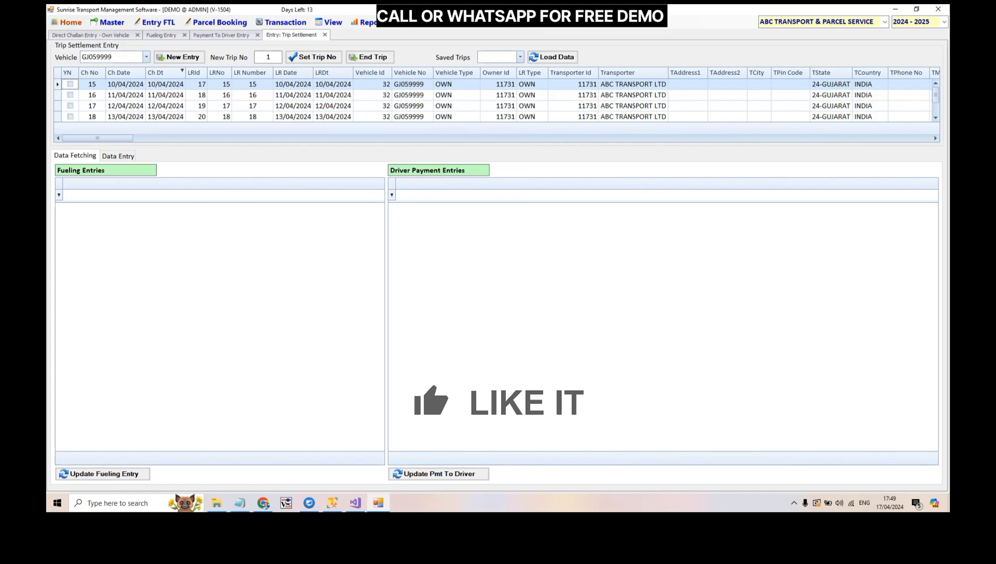
{"action": "left_click_drag", "start_coordinate": [165, 73], "coordinate": [148, 53]}
{"action": "left_click_drag", "start_coordinate": [251, 73], "coordinate": [243, 44]}
{"action": "left_click_drag", "start_coordinate": [407, 73], "coordinate": [386, 51]}
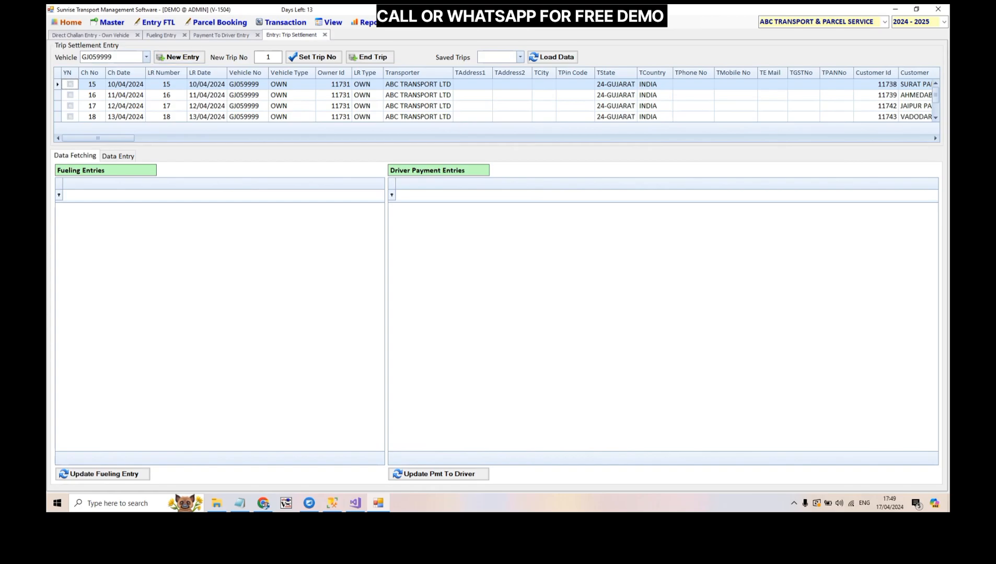
Step: Select challans 15, 16, 17 and 18 in the settlement and assign them trip number 1
{"action": "left_click", "coordinate": [268, 57]}
{"action": "left_click", "coordinate": [70, 84]}
{"action": "left_click", "coordinate": [70, 95]}
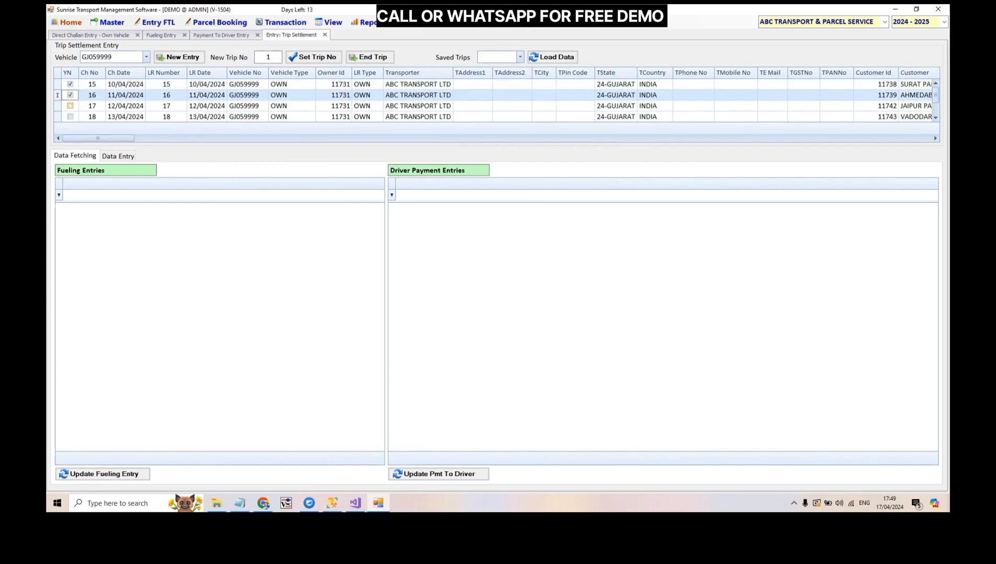
{"action": "left_click", "coordinate": [70, 106]}
{"action": "left_click", "coordinate": [70, 116]}
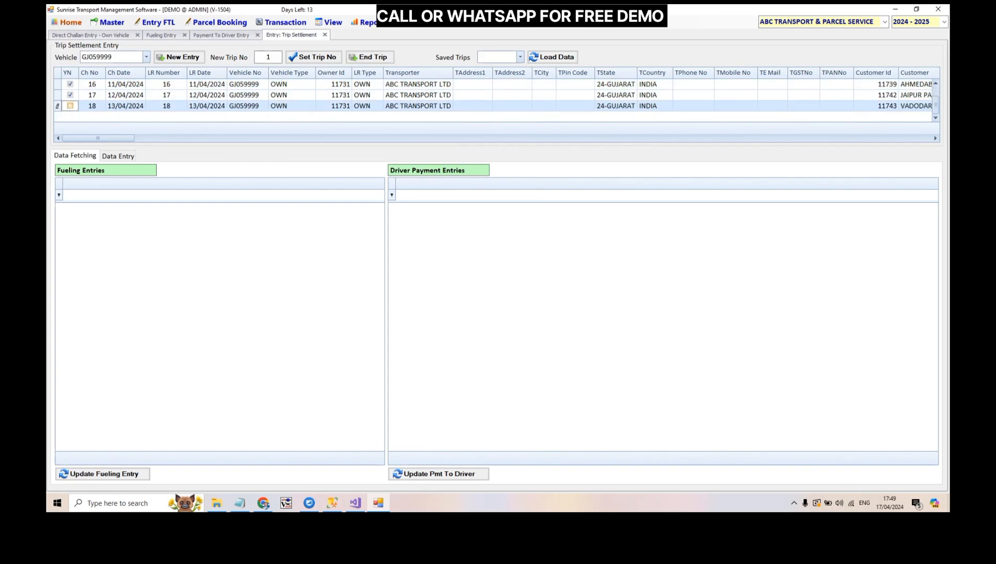
{"action": "left_click", "coordinate": [314, 57]}
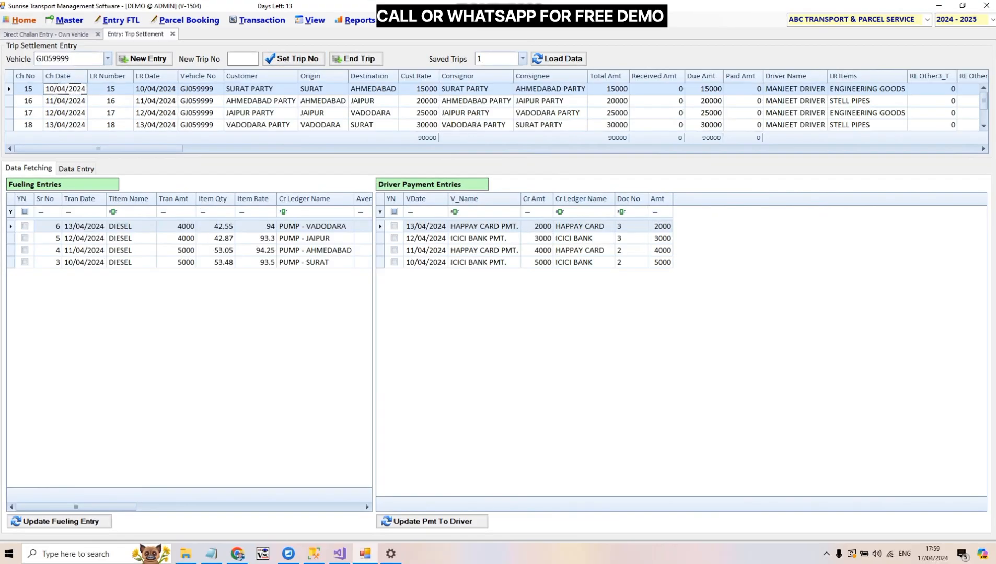
{"action": "left_click", "coordinate": [65, 101]}
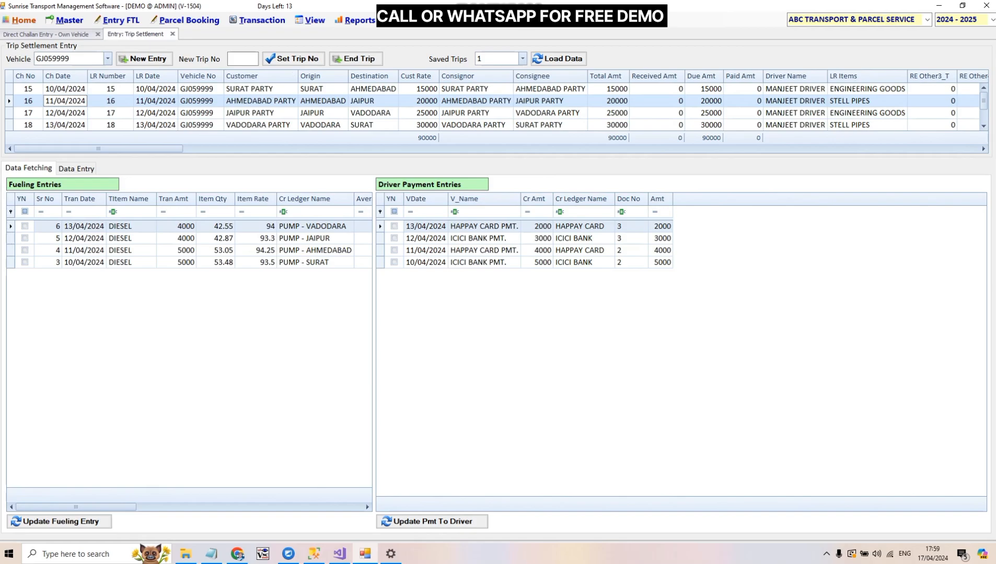
{"action": "left_click", "coordinate": [46, 34]}
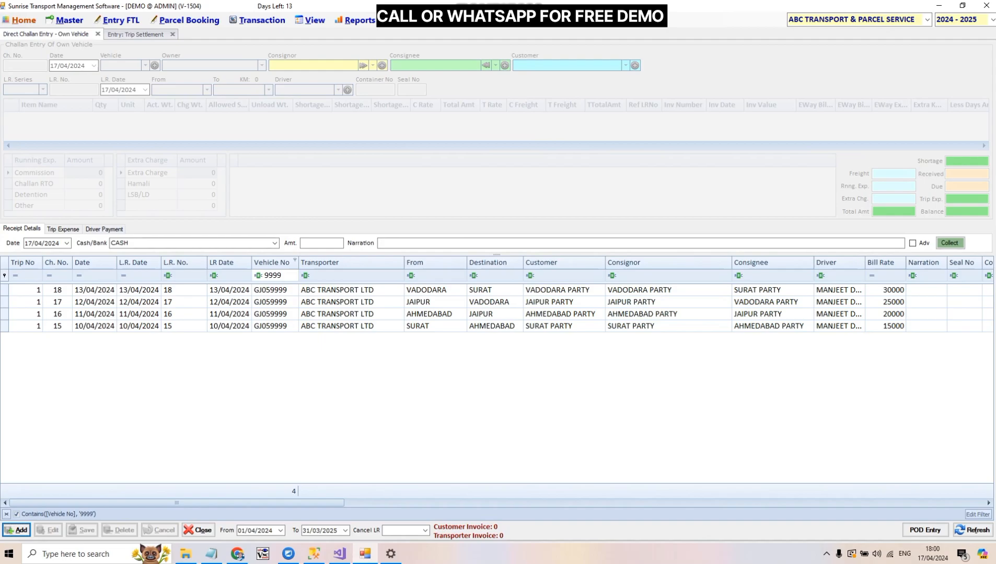
{"action": "left_click", "coordinate": [25, 290]}
{"action": "left_click", "coordinate": [25, 302]}
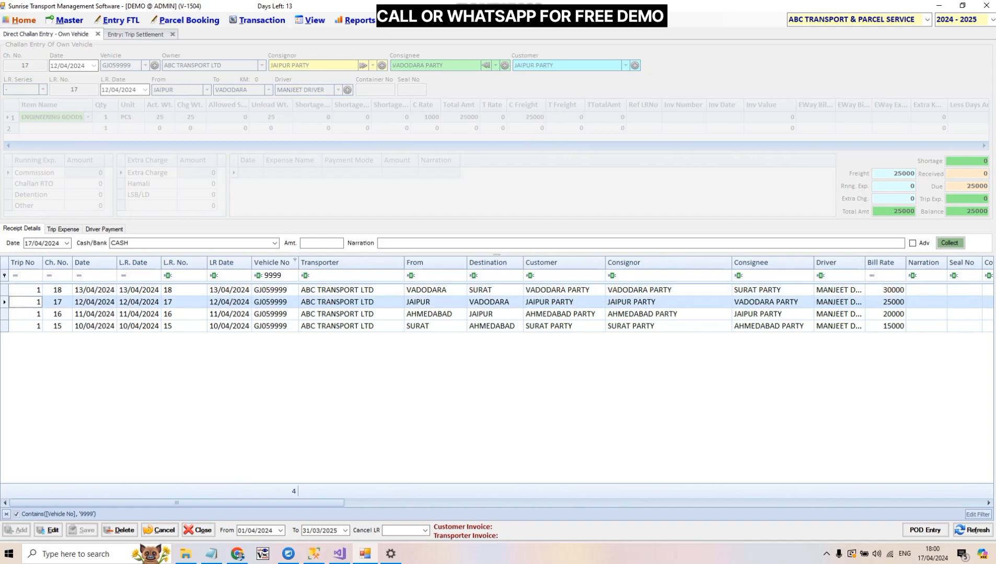
{"action": "left_click", "coordinate": [25, 326]}
Step: Clear the vehicle number filter in the own-vehicle challan list and filter the list by trip number 1
{"action": "left_click", "coordinate": [285, 275]}
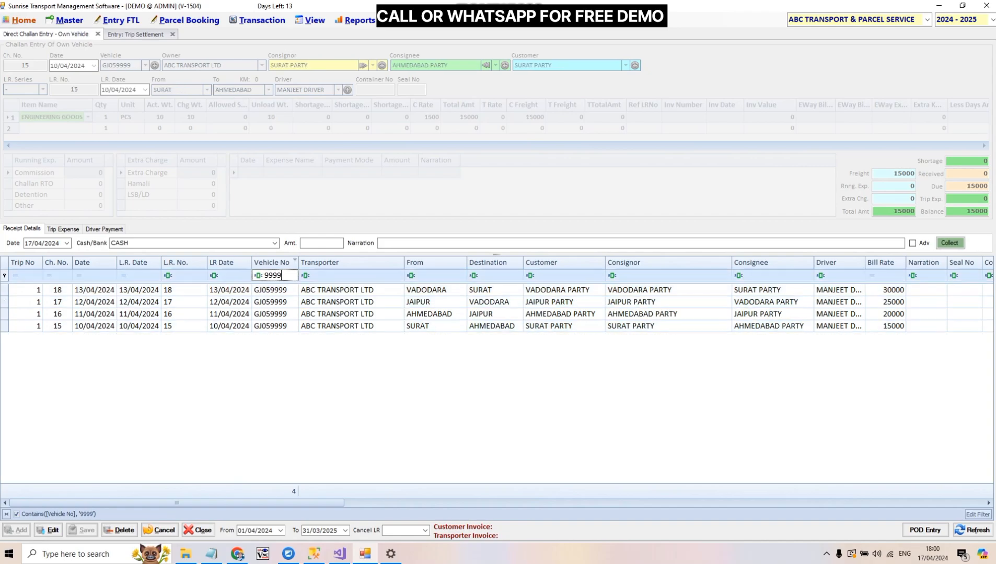
{"action": "key", "text": "BackSpace"}
{"action": "key", "text": "BackSpace"}
{"action": "key", "text": "BackSpace"}
{"action": "key", "text": "BackSpace"}
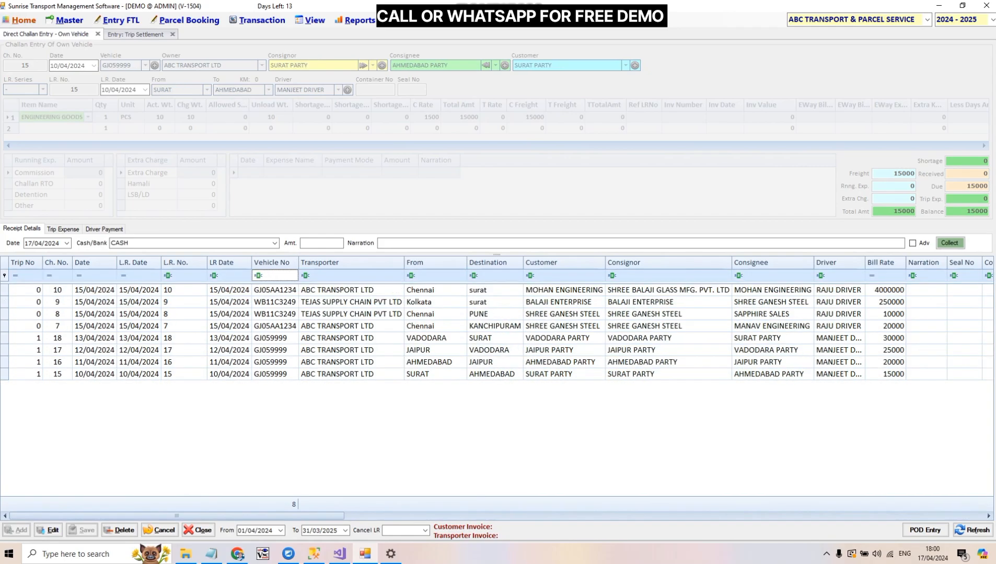
{"action": "left_click", "coordinate": [25, 338]}
{"action": "left_click", "coordinate": [25, 350]}
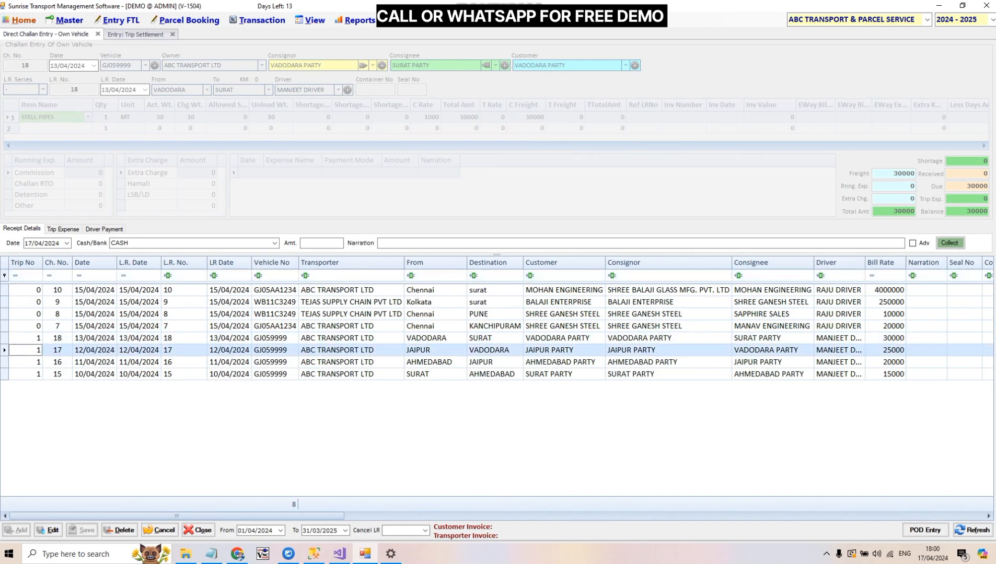
{"action": "left_click", "coordinate": [25, 362]}
{"action": "left_click", "coordinate": [25, 275]}
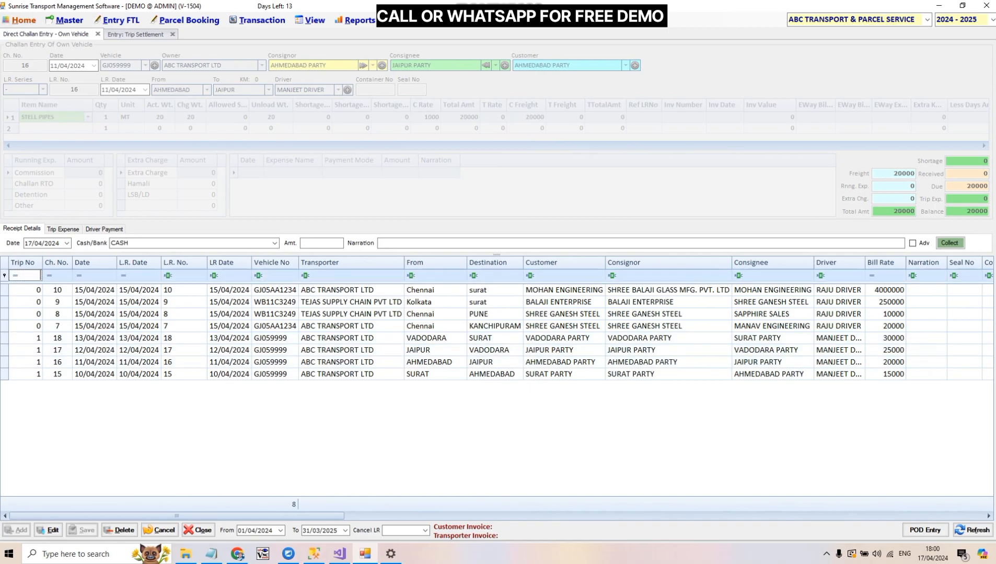
{"action": "type", "text": "1"}
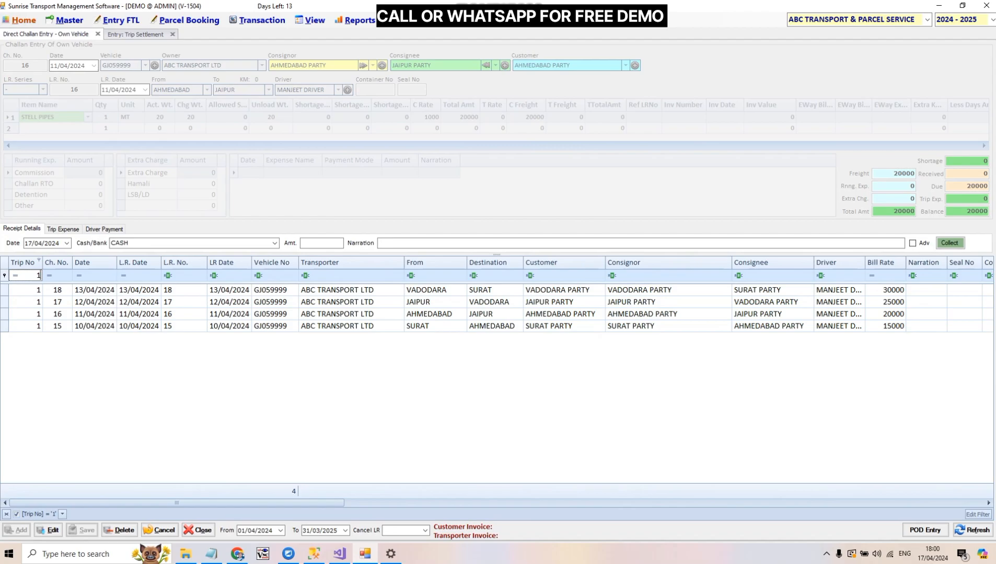
Step: Return to the trip settlement and go through challans 15 to 18 of the saved trip
{"action": "left_click", "coordinate": [135, 34]}
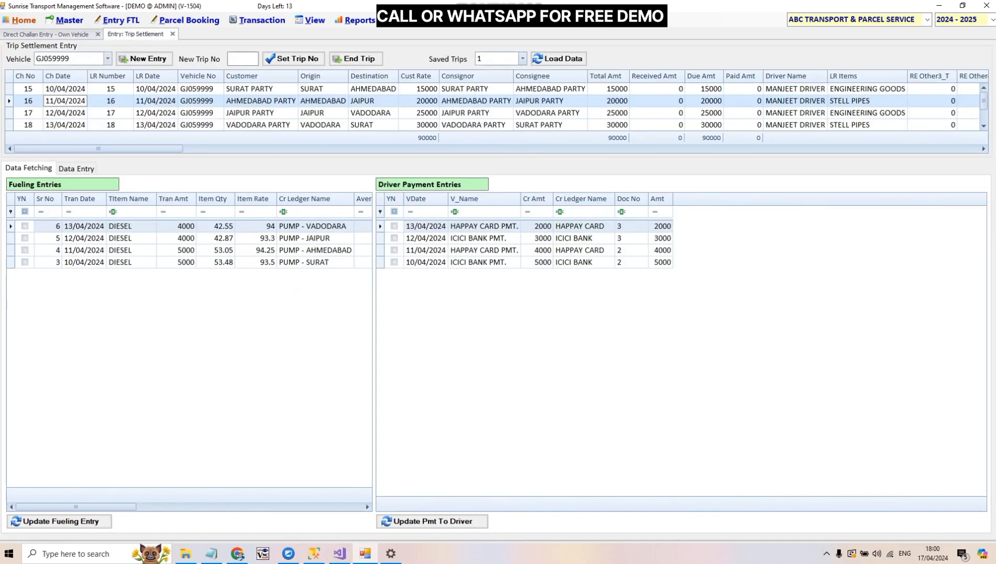
{"action": "left_click", "coordinate": [110, 89]}
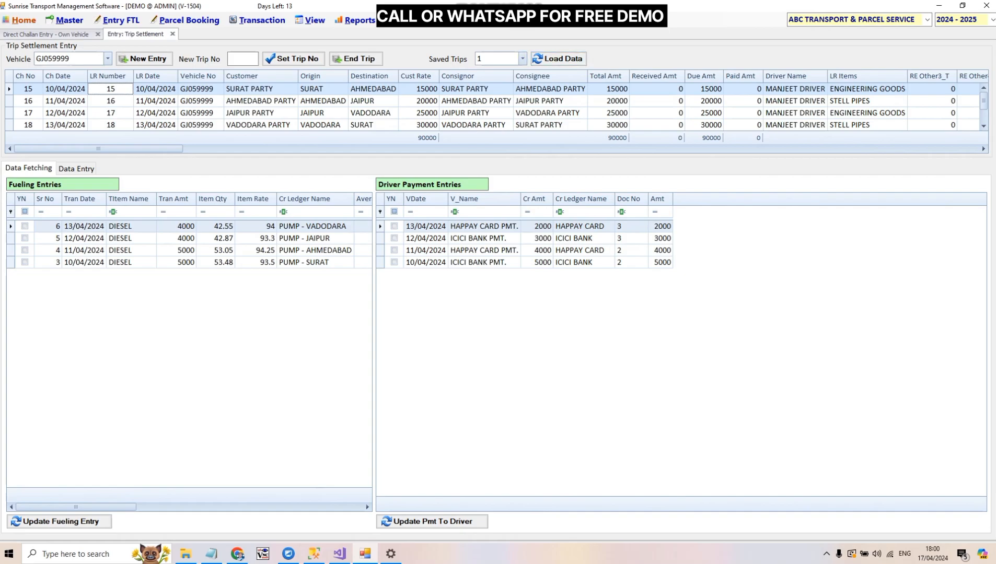
{"action": "key", "text": "Down"}
{"action": "key", "text": "Down"}
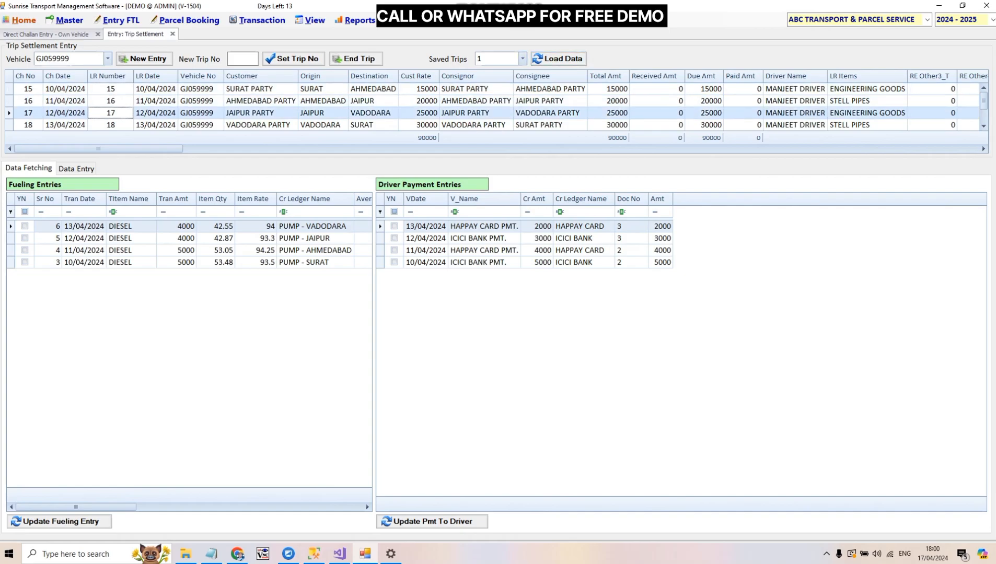
{"action": "key", "text": "Down"}
{"action": "scroll", "coordinate": [493, 106], "scroll_direction": "up", "scroll_amount": 1}
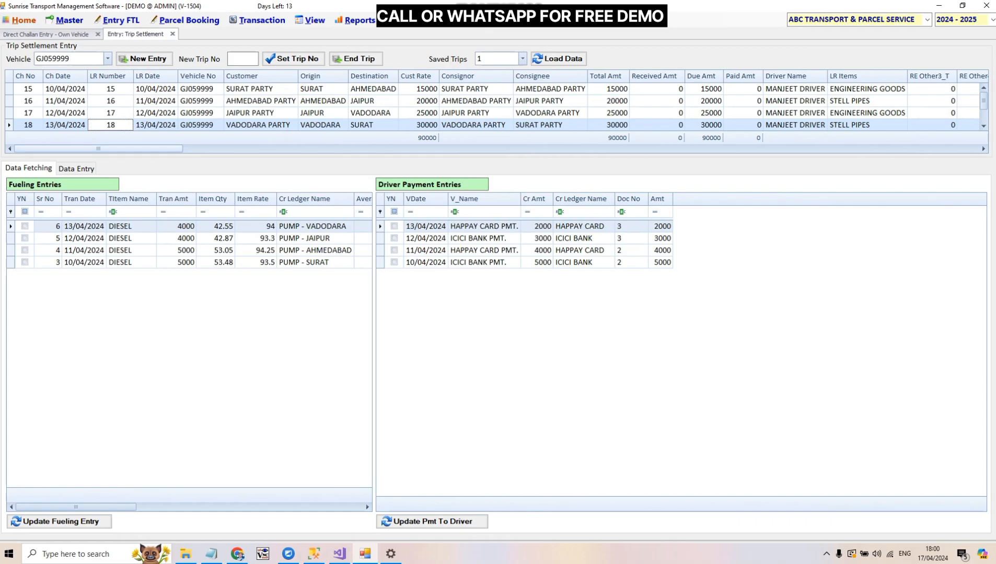
{"action": "left_click", "coordinate": [110, 101]}
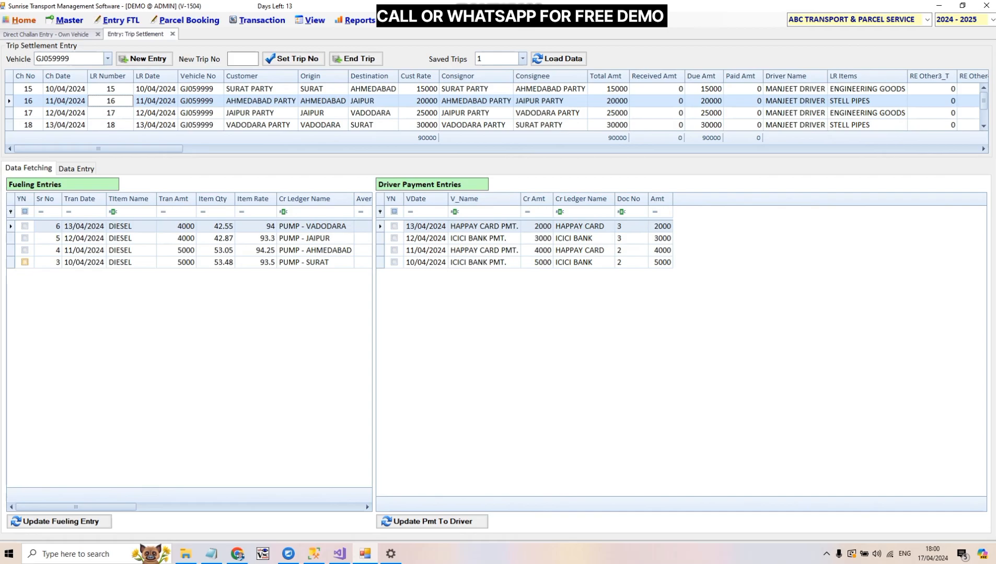
Step: Select the four diesel fueling entries dated 10/04/2024 to 13/04/2024 and update them with the trip number
{"action": "left_click", "coordinate": [25, 263]}
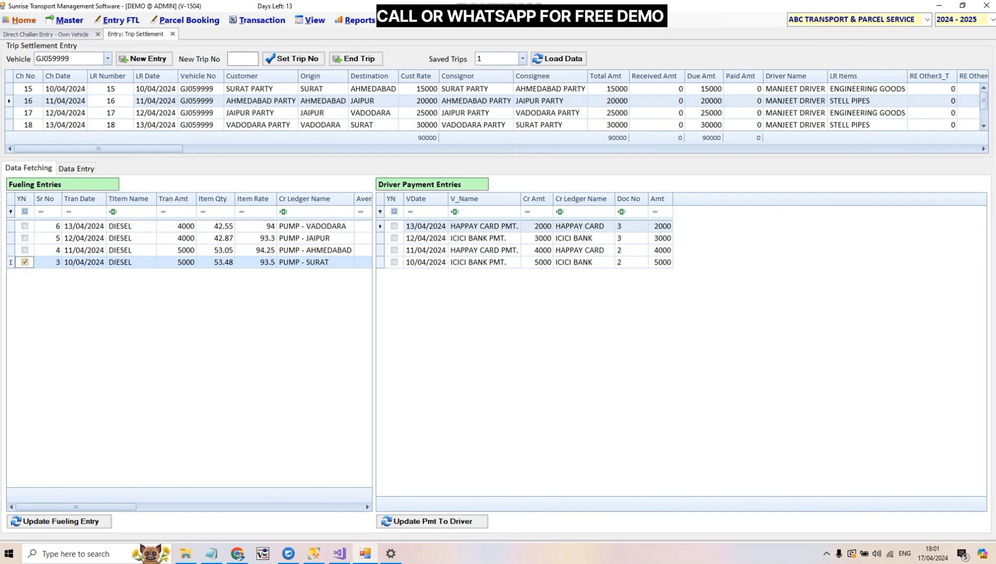
{"action": "left_click", "coordinate": [25, 250]}
{"action": "left_click", "coordinate": [25, 237]}
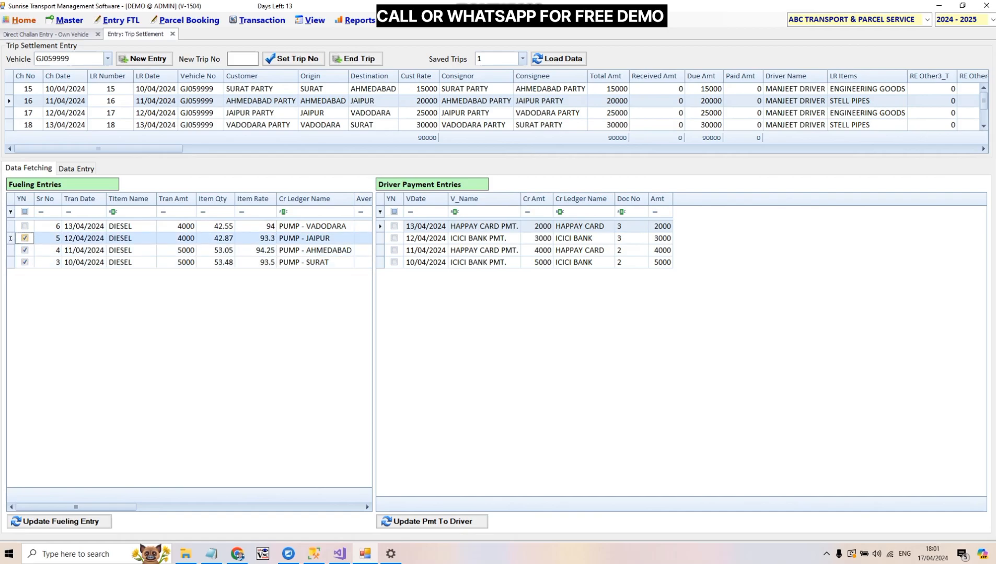
{"action": "left_click", "coordinate": [83, 239]}
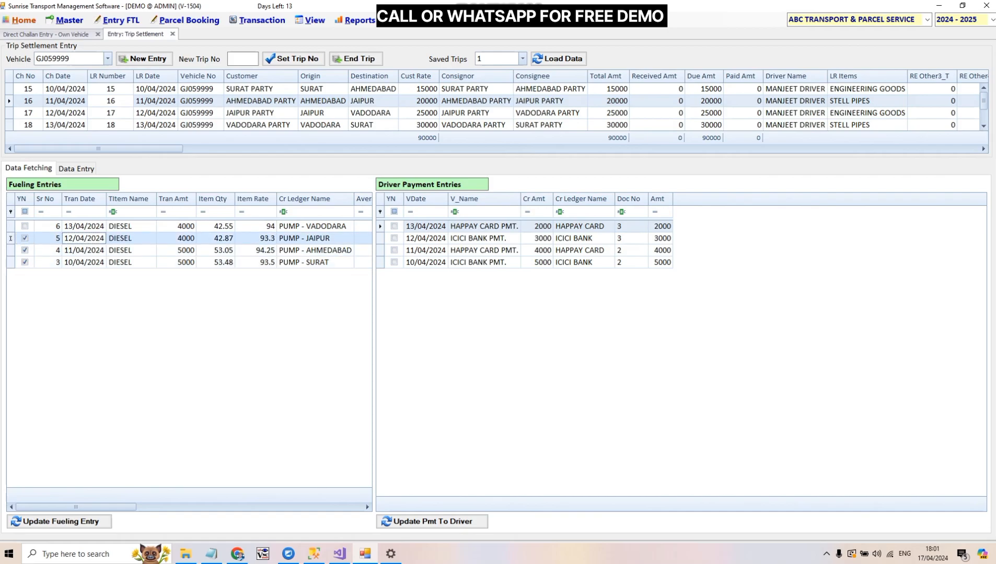
{"action": "left_click", "coordinate": [24, 226]}
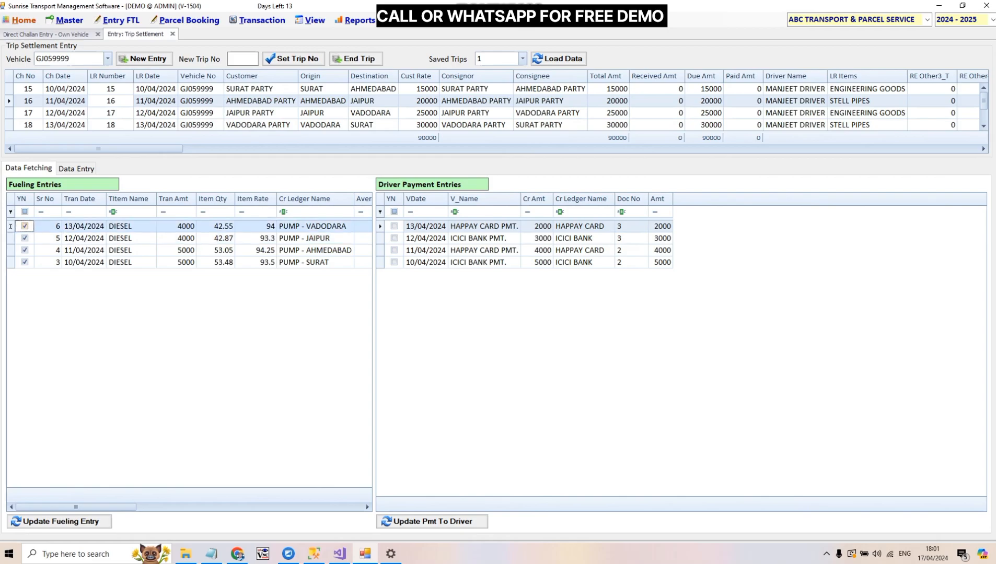
{"action": "left_click", "coordinate": [84, 238]}
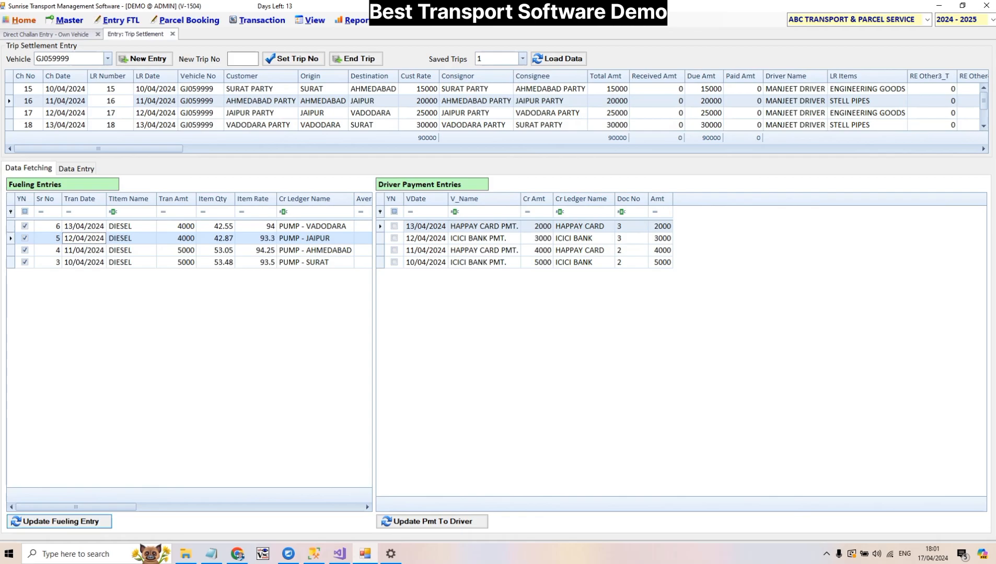
{"action": "left_click", "coordinate": [59, 521]}
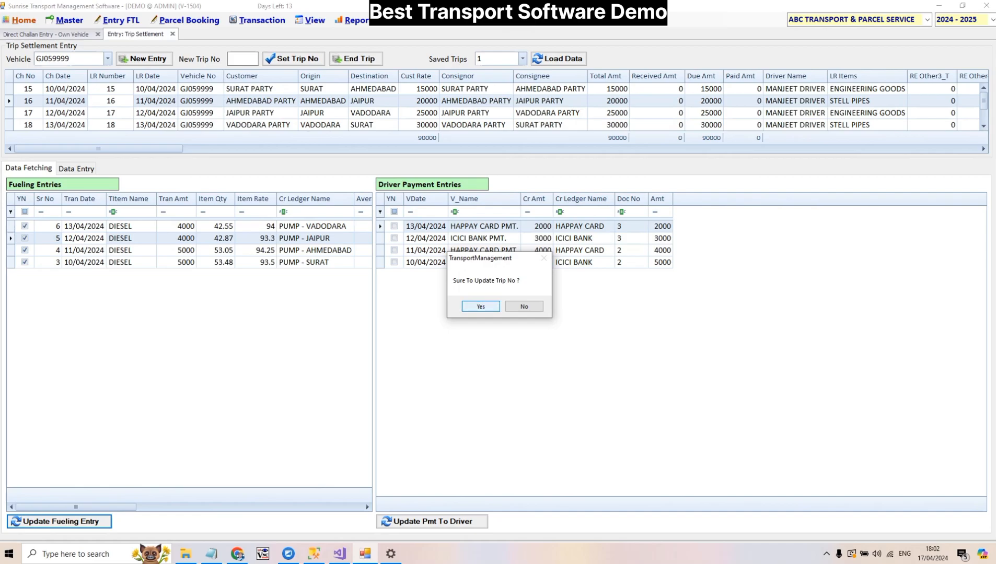
{"action": "key", "text": "Return"}
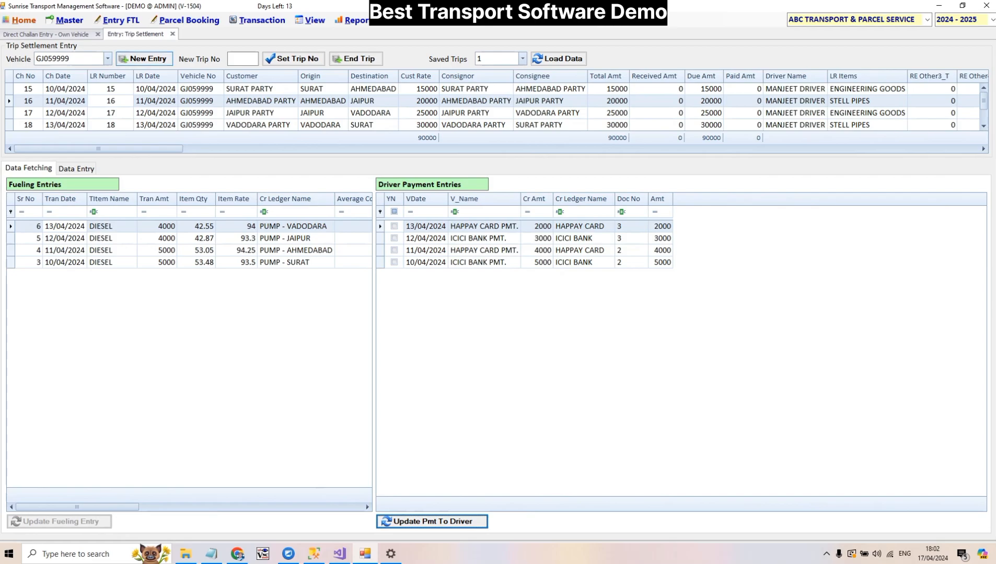
Step: Select the four driver payment entries dated 10/04/2024 to 13/04/2024 and update them with the trip number
{"action": "left_click", "coordinate": [110, 101]}
{"action": "left_click", "coordinate": [110, 113]}
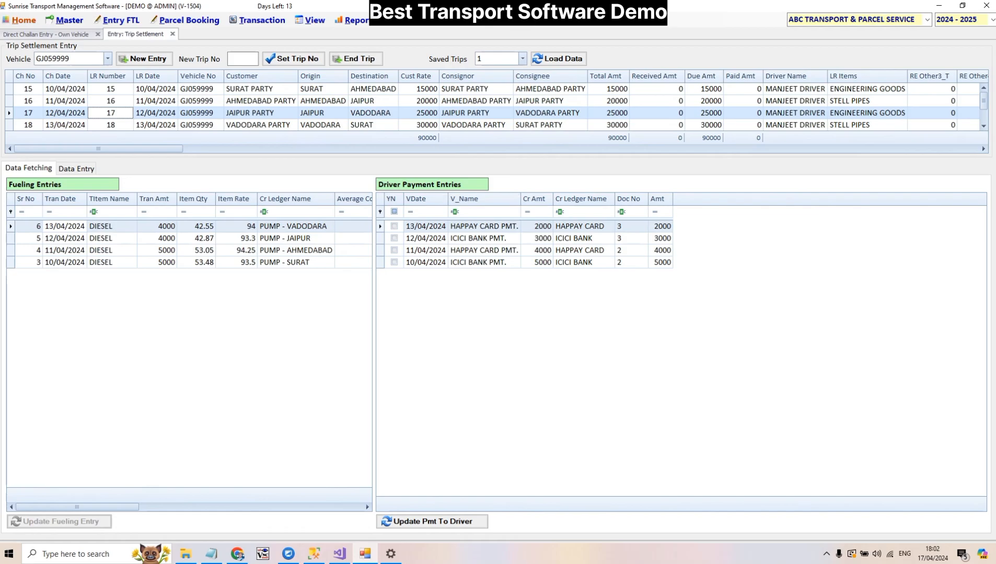
{"action": "left_click", "coordinate": [394, 226]}
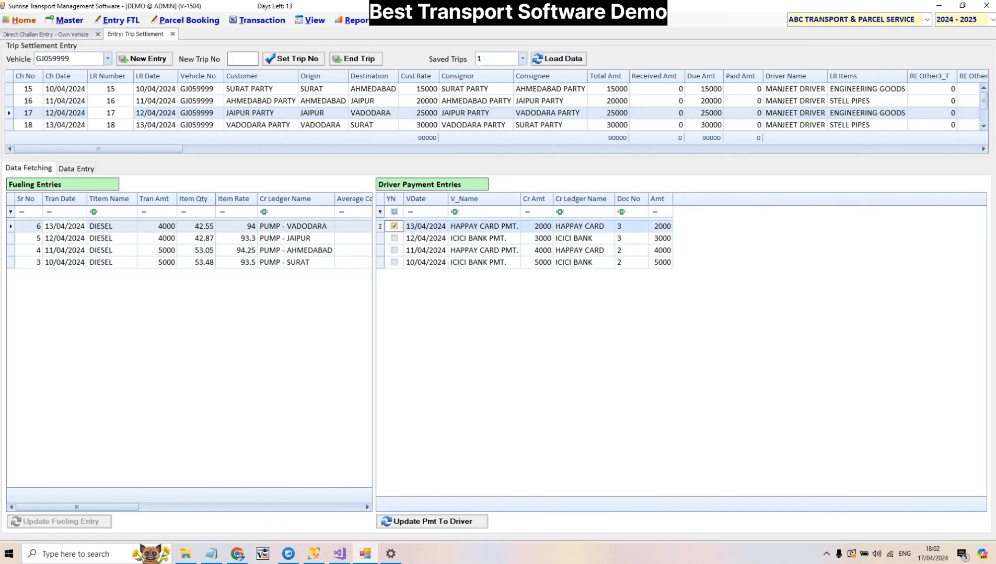
{"action": "left_click", "coordinate": [394, 239]}
{"action": "left_click", "coordinate": [394, 250]}
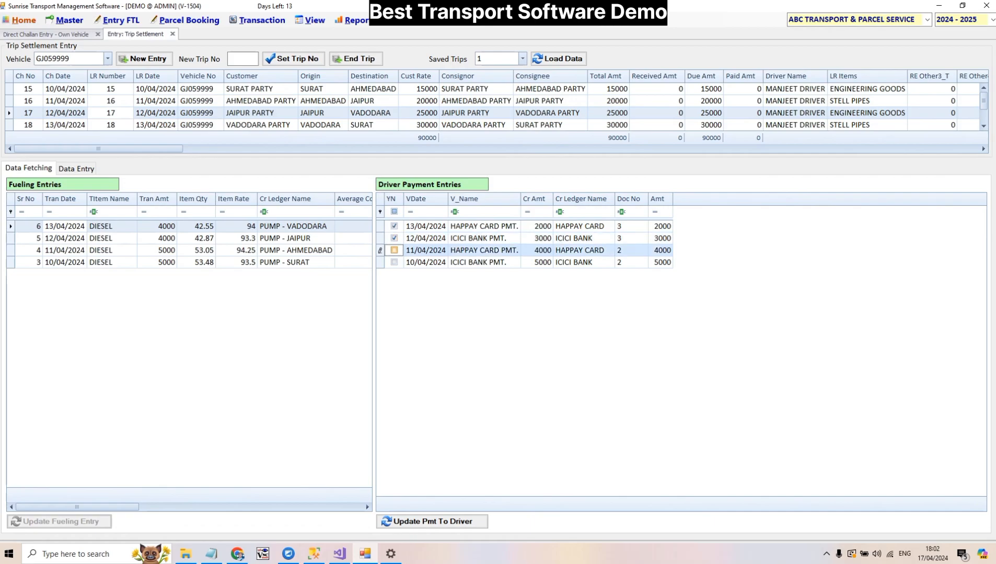
{"action": "left_click", "coordinate": [394, 262]}
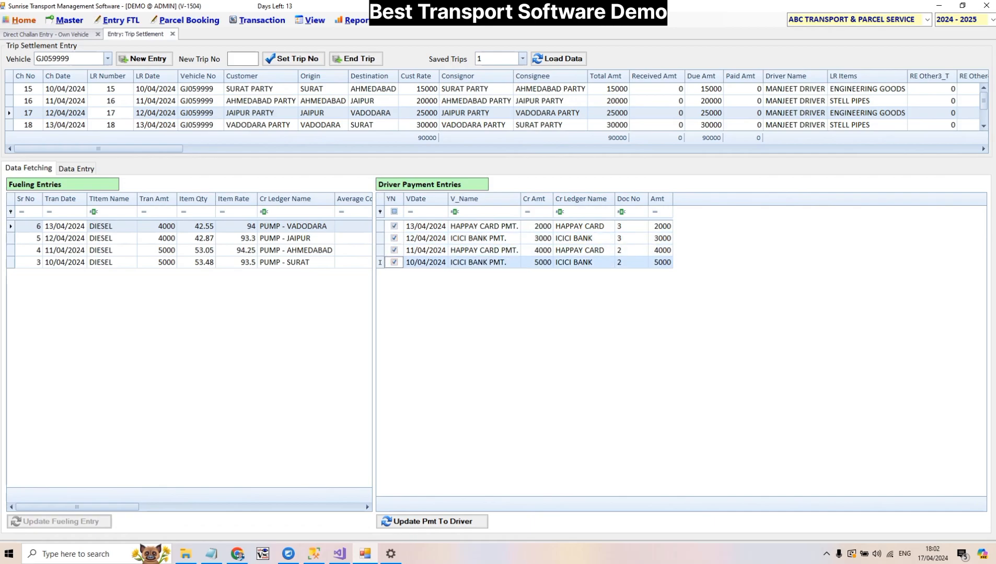
{"action": "left_click", "coordinate": [484, 251]}
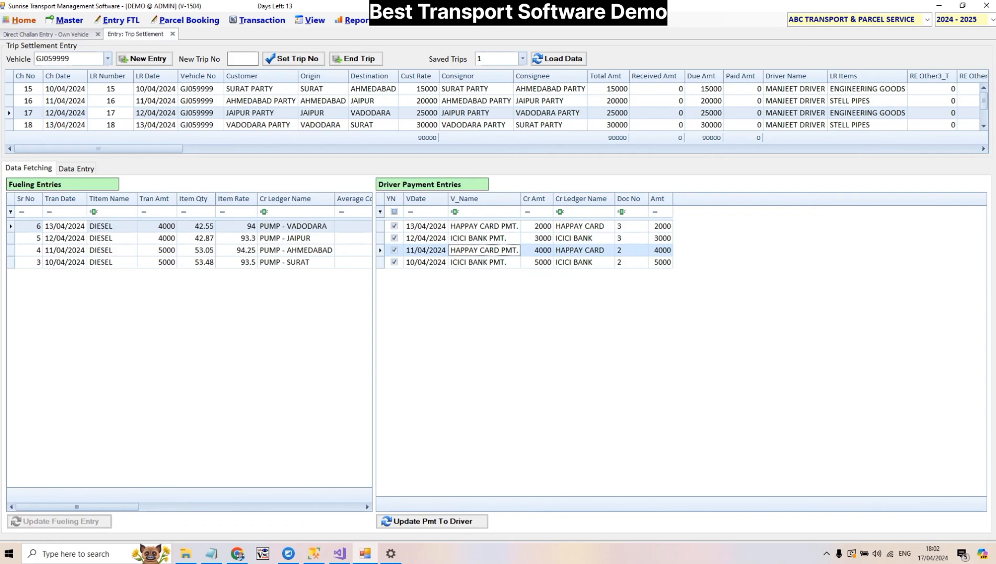
{"action": "left_click", "coordinate": [426, 239]}
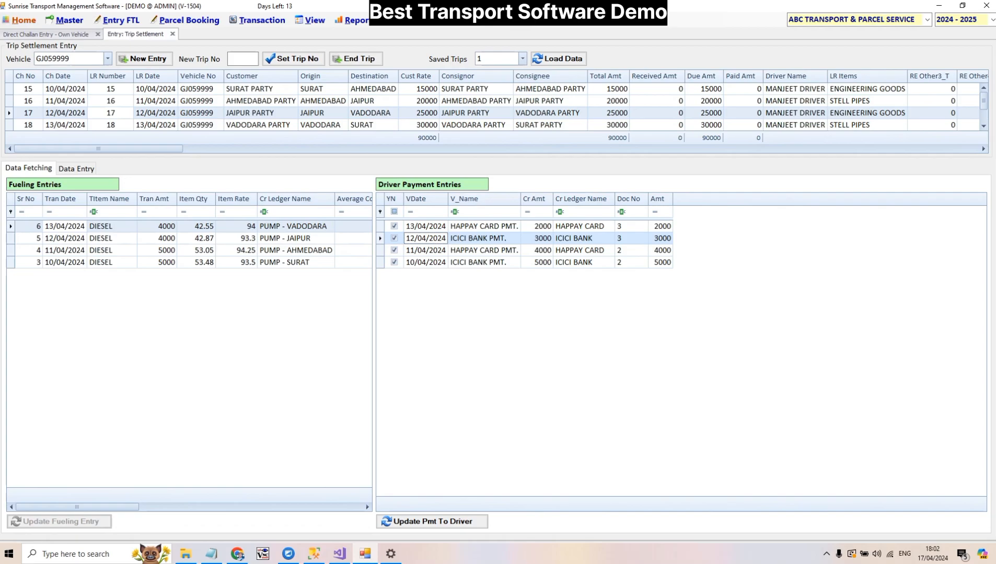
{"action": "left_click", "coordinate": [432, 521]}
{"action": "key", "text": "Return"}
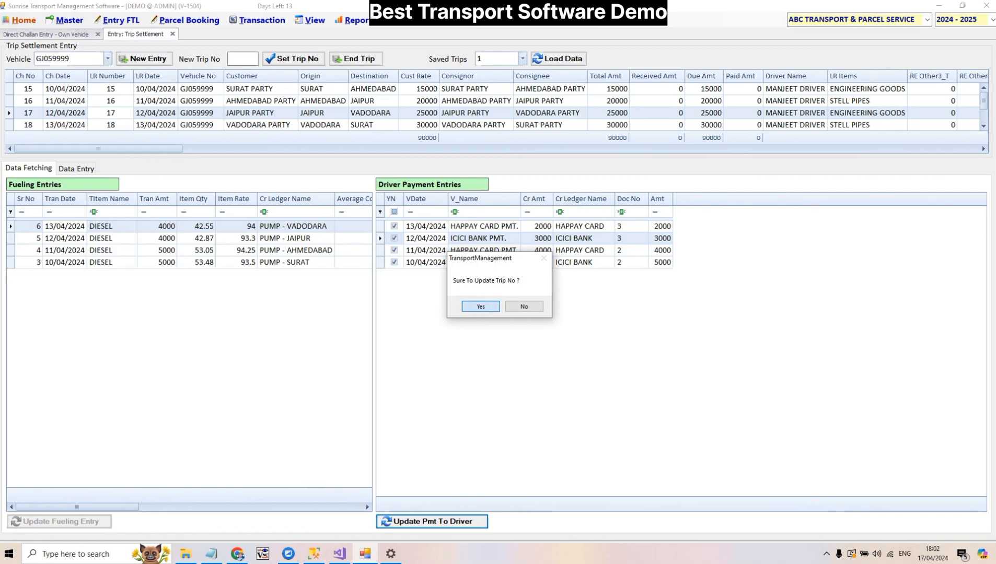
{"action": "left_click", "coordinate": [517, 262]}
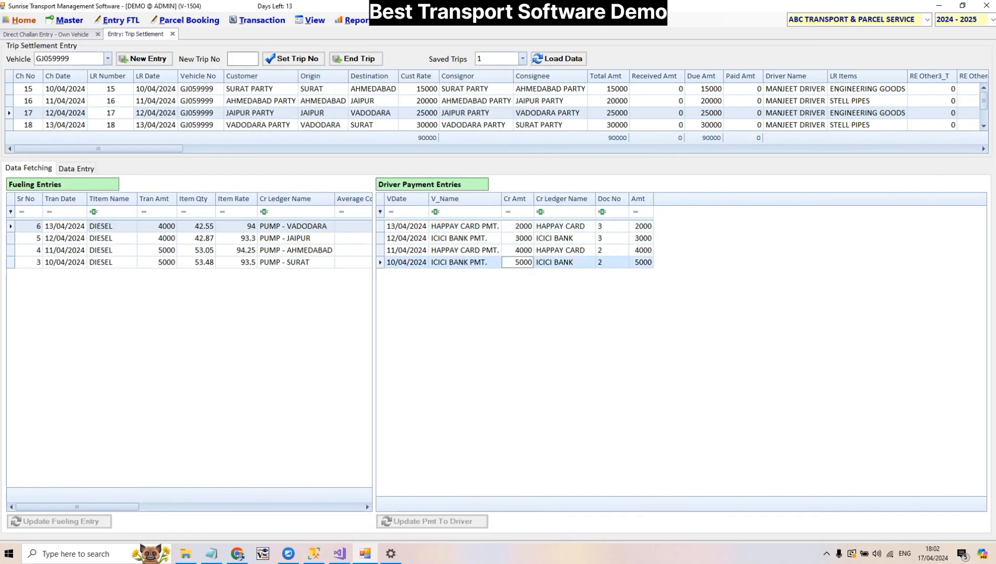
Step: Open the end-trip form from challan 15 and compare its total freight and total trip expense with the challan and fueling entries
{"action": "left_click", "coordinate": [322, 89]}
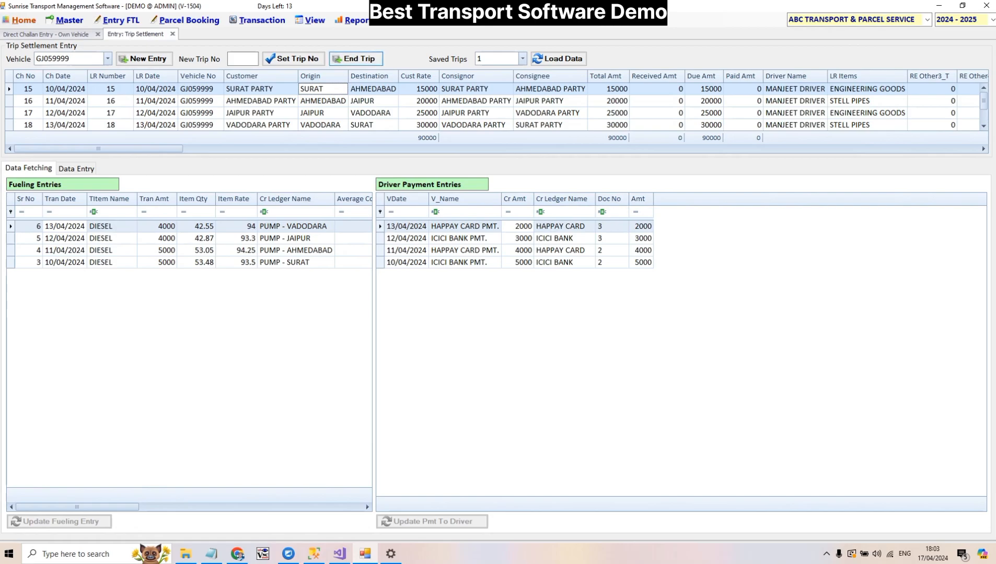
{"action": "left_click", "coordinate": [355, 58]}
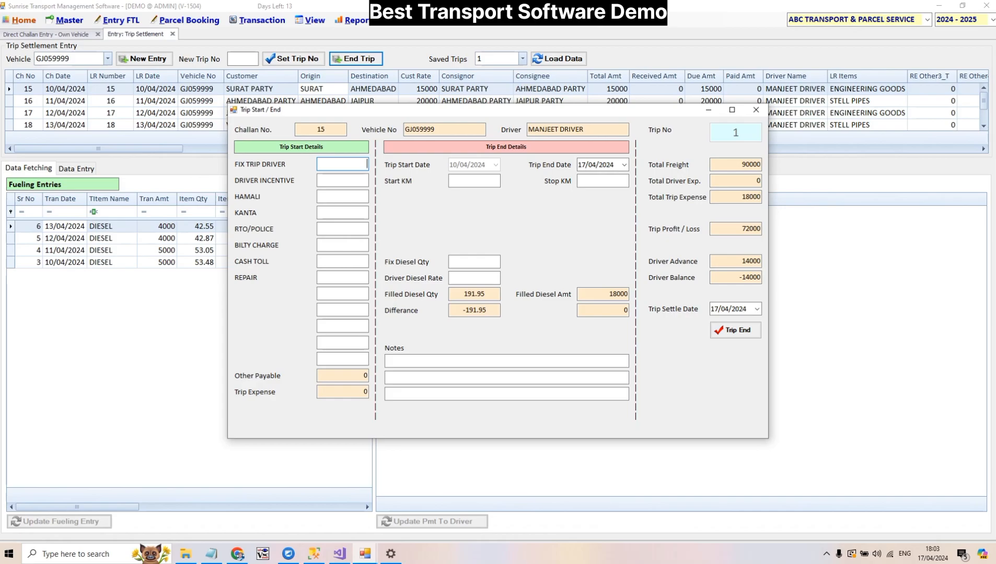
{"action": "double_click", "coordinate": [750, 164]}
{"action": "left_click_drag", "start_coordinate": [497, 109], "coordinate": [488, 182]}
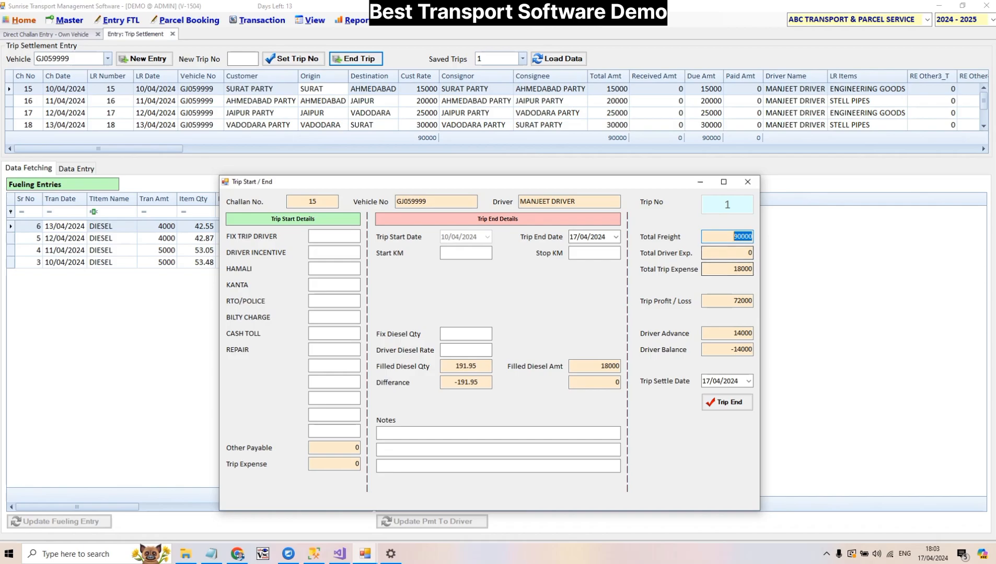
{"action": "double_click", "coordinate": [735, 269]}
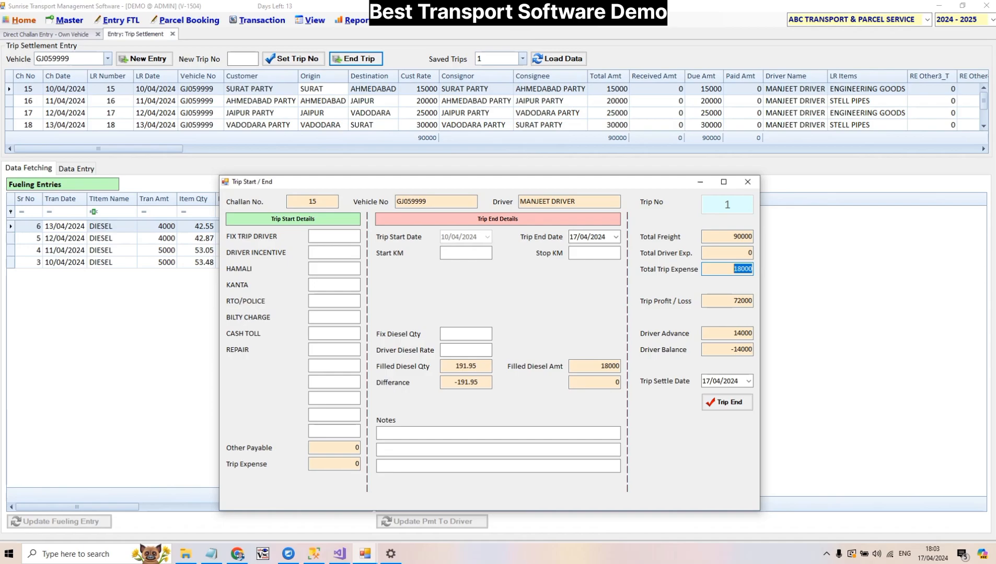
{"action": "left_click_drag", "start_coordinate": [543, 181], "coordinate": [364, 172]}
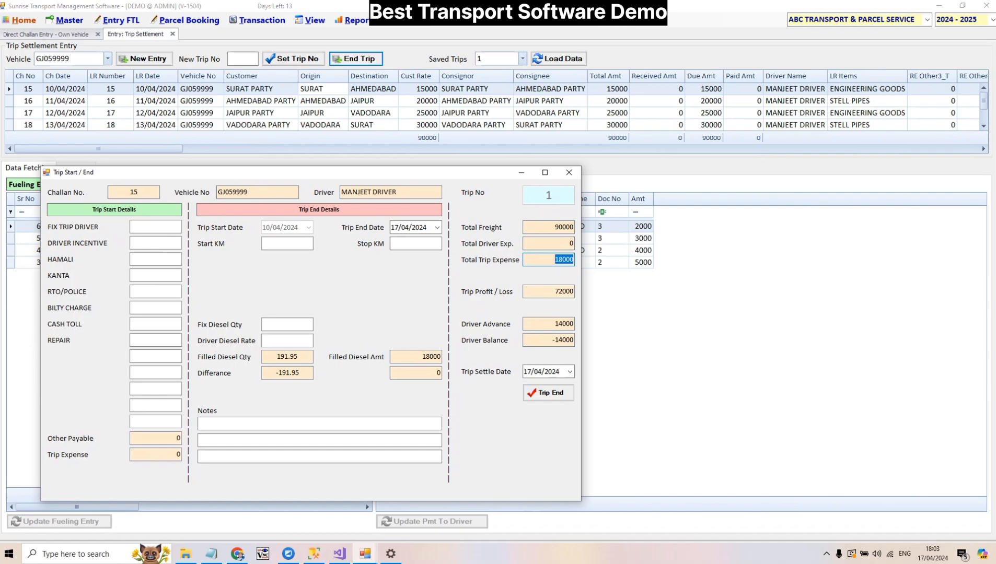
{"action": "left_click_drag", "start_coordinate": [365, 173], "coordinate": [662, 162]}
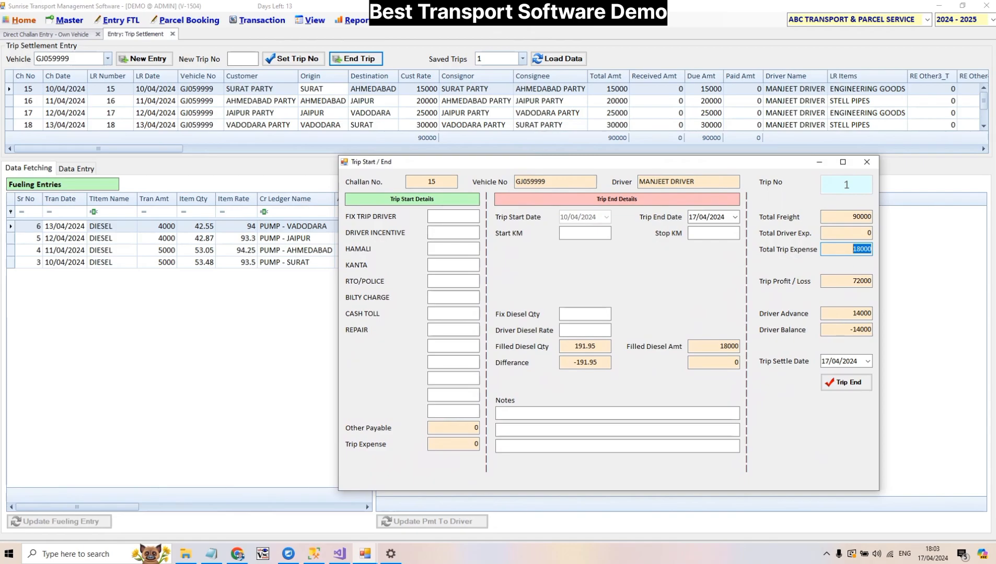
Step: Examine the trip profit or loss, driver advance and driver balance in the end-trip form against the driver payment entries
{"action": "left_click_drag", "start_coordinate": [616, 162], "coordinate": [505, 120]}
{"action": "left_click", "coordinate": [744, 175]}
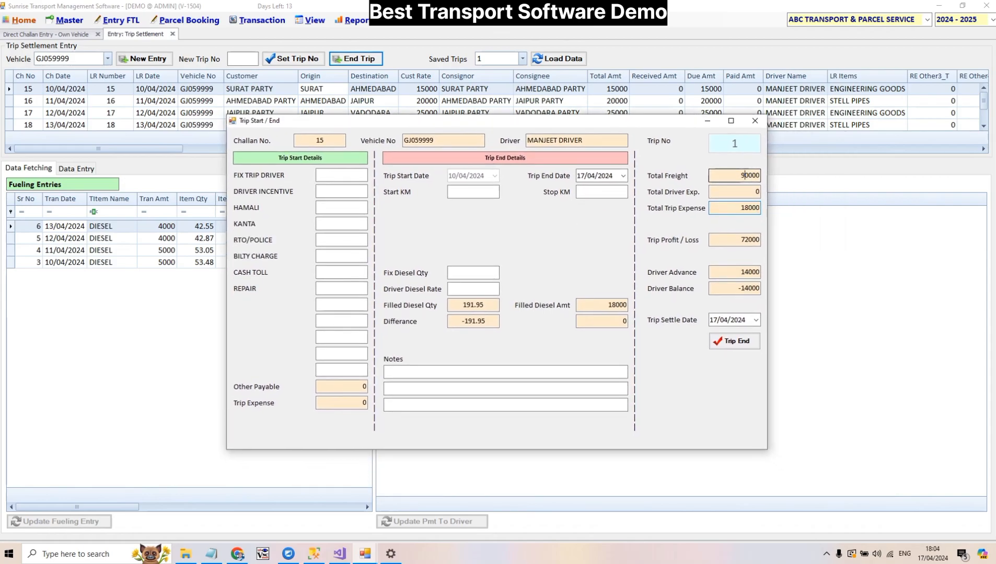
{"action": "key", "text": "Tab"}
{"action": "key", "text": "Tab"}
{"action": "key", "text": "Tab"}
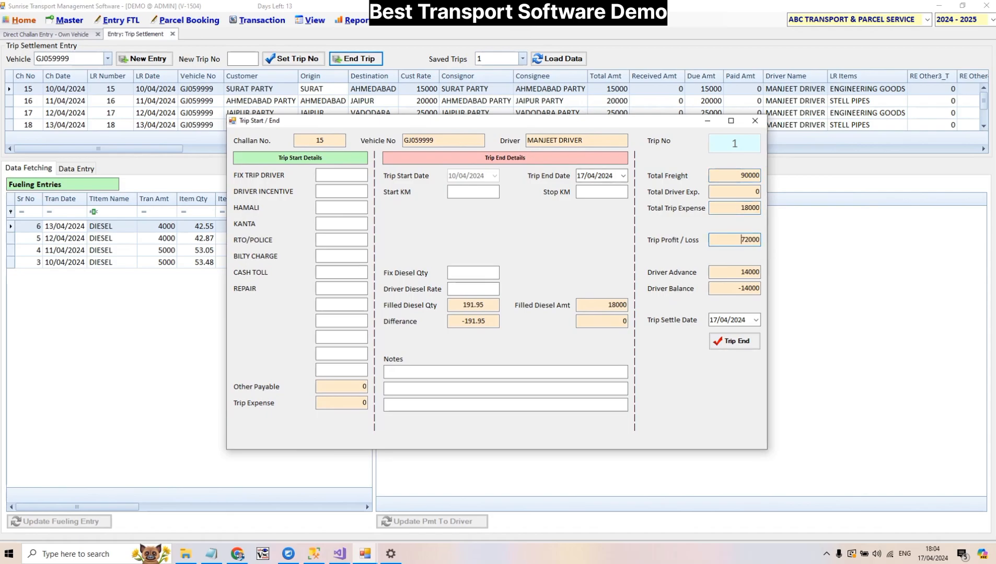
{"action": "double_click", "coordinate": [750, 240]}
{"action": "double_click", "coordinate": [750, 272]}
{"action": "left_click_drag", "start_coordinate": [543, 121], "coordinate": [305, 129]}
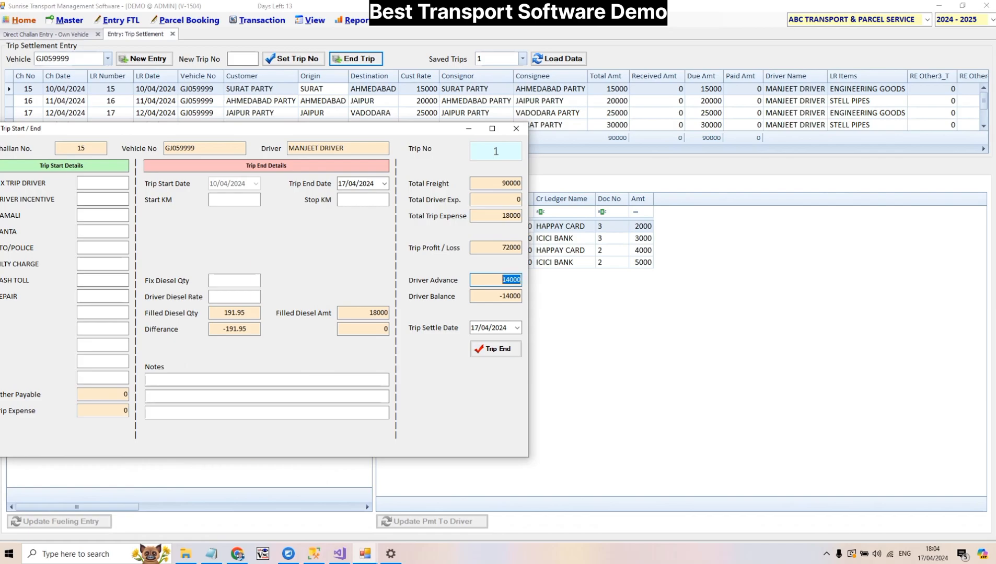
{"action": "double_click", "coordinate": [499, 296]}
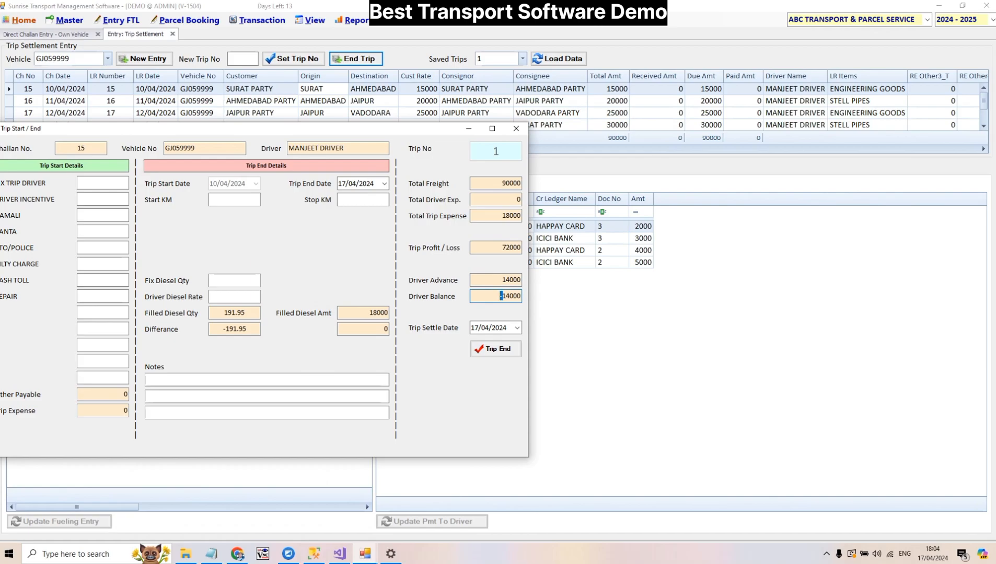
{"action": "left_click_drag", "start_coordinate": [314, 128], "coordinate": [542, 99]}
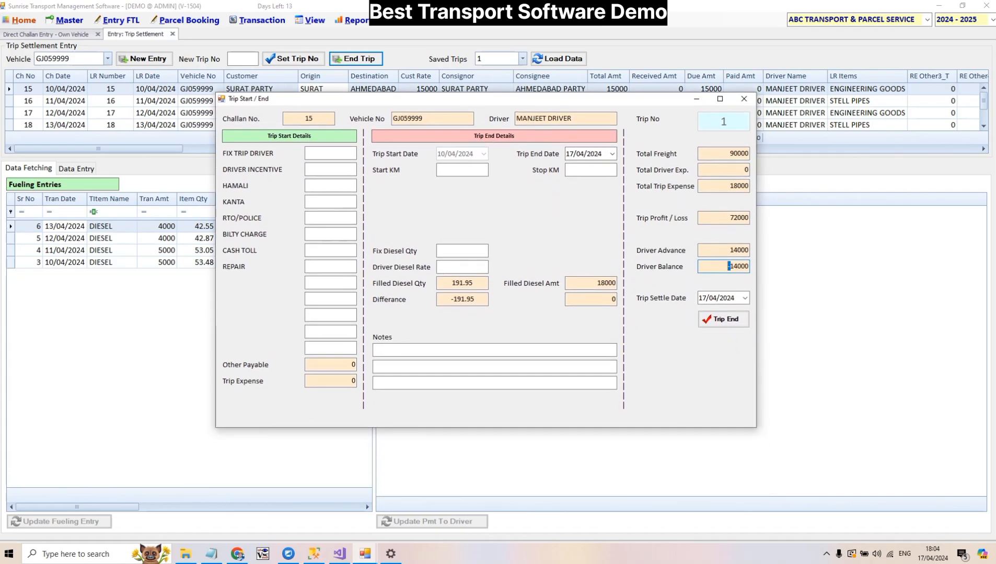
Step: Set the fixed trip driver amount to 3000 and check the driver advance, driver balance and total trip expense
{"action": "left_click", "coordinate": [330, 153]}
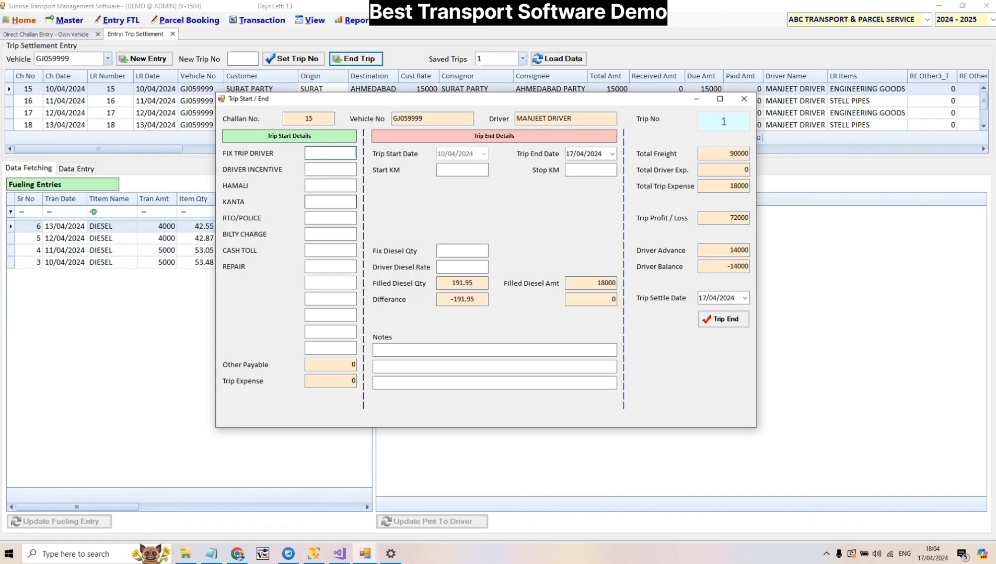
{"action": "type", "text": "000"}
{"action": "left_click", "coordinate": [331, 170]}
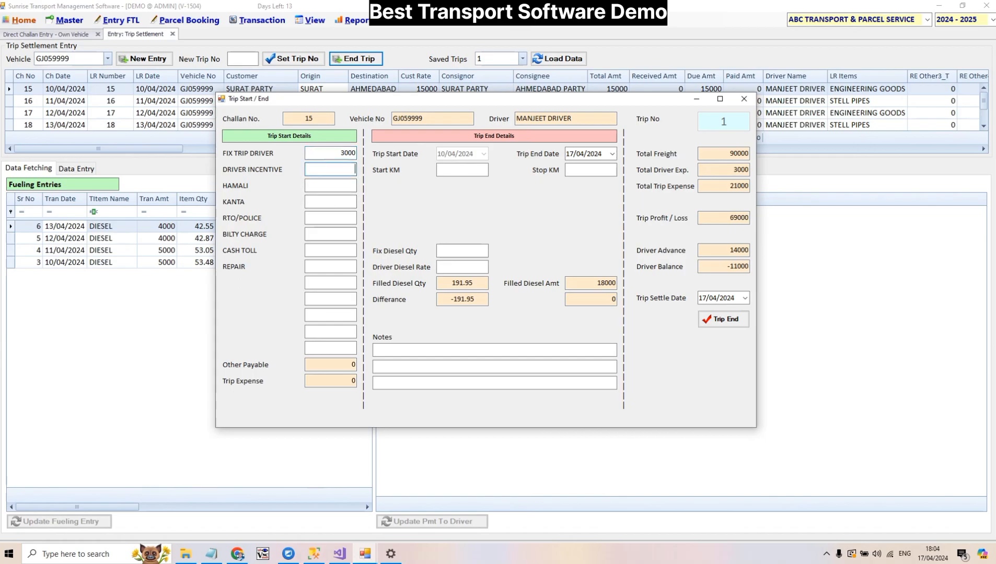
{"action": "double_click", "coordinate": [738, 250]}
{"action": "double_click", "coordinate": [727, 266]}
{"action": "left_click", "coordinate": [730, 186]}
{"action": "double_click", "coordinate": [730, 185]}
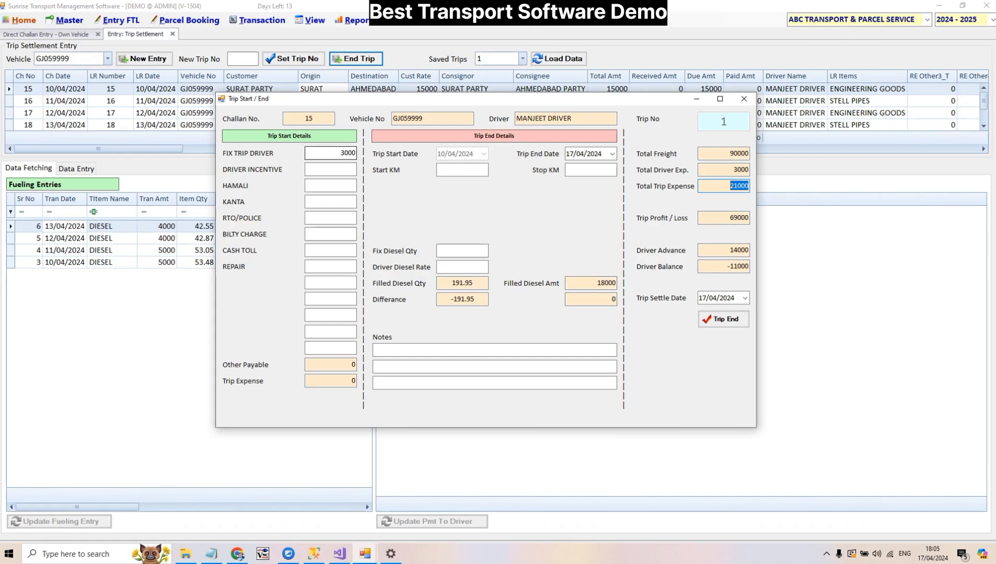
Step: Set the driver incentive to 2000 and check the driver balance, total trip expense and trip profit or loss
{"action": "left_click", "coordinate": [355, 169]}
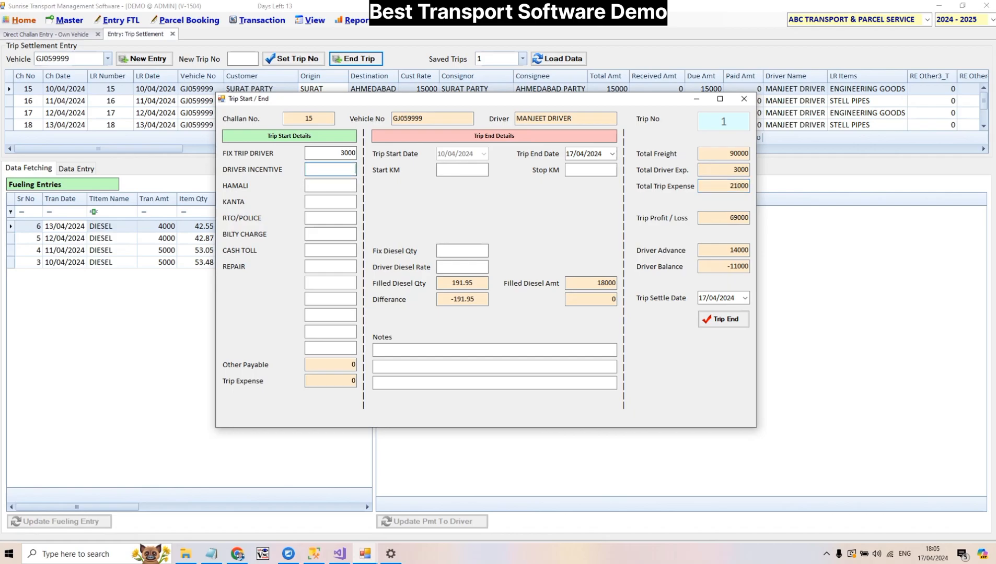
{"action": "type", "text": "2000"}
{"action": "left_click", "coordinate": [335, 185]}
{"action": "double_click", "coordinate": [738, 250]}
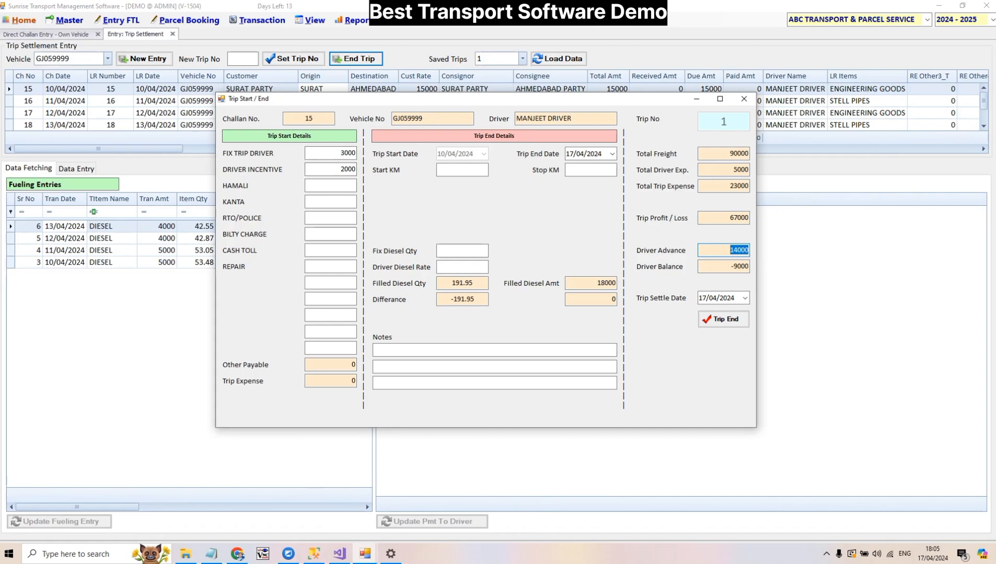
{"action": "double_click", "coordinate": [740, 267]}
{"action": "double_click", "coordinate": [738, 186]}
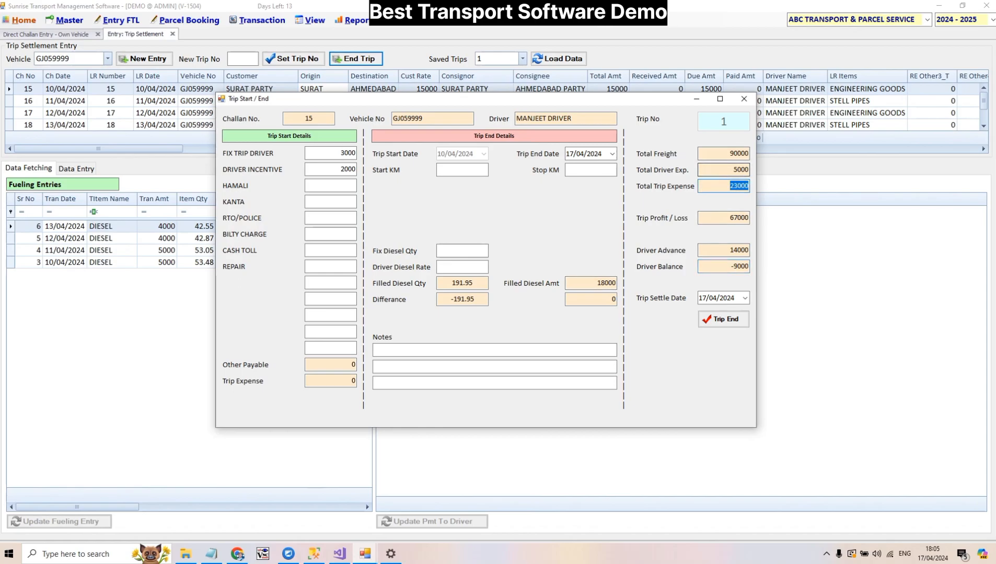
{"action": "double_click", "coordinate": [739, 153]}
{"action": "double_click", "coordinate": [739, 186]}
{"action": "double_click", "coordinate": [739, 218]}
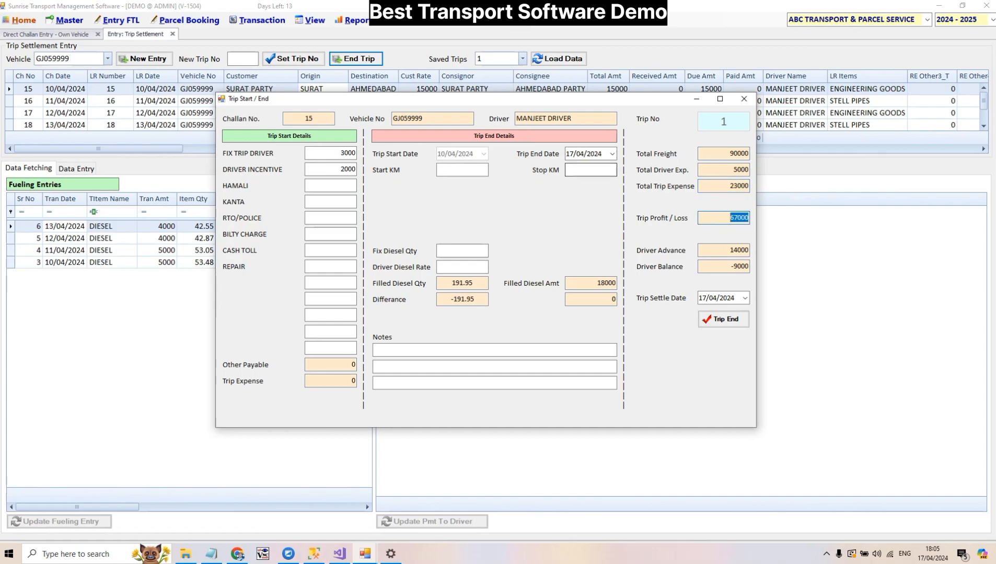
Step: Set the hamali expense to 1000 and check the driver balance
{"action": "left_click", "coordinate": [330, 185]}
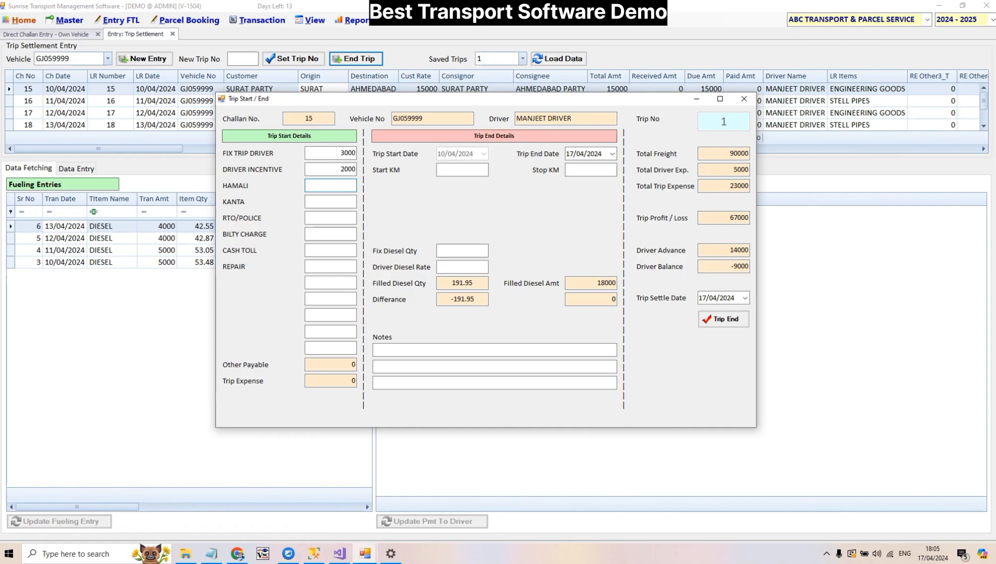
{"action": "type", "text": "1000"}
{"action": "key", "text": "Tab"}
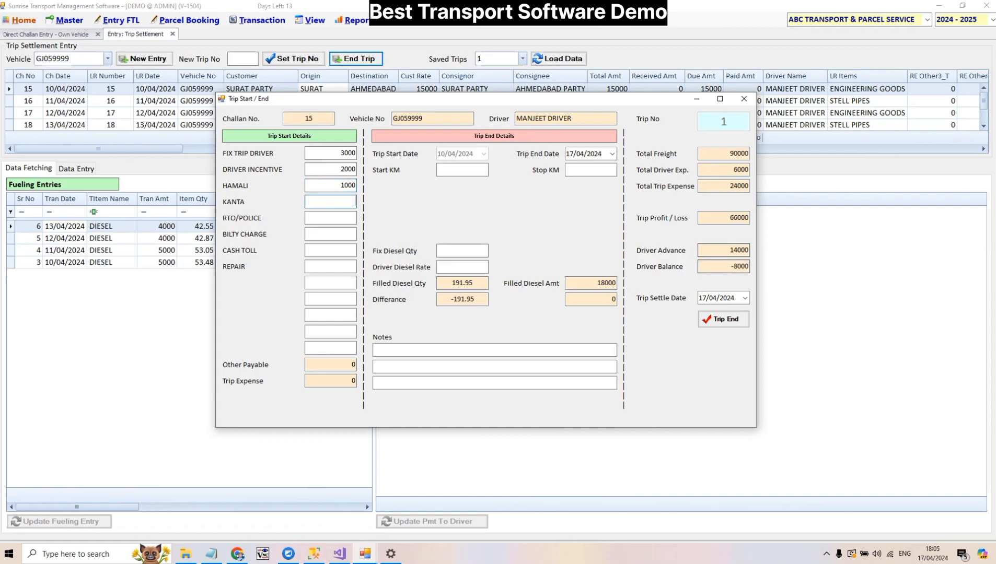
{"action": "left_click_drag", "start_coordinate": [731, 267], "coordinate": [733, 266]}
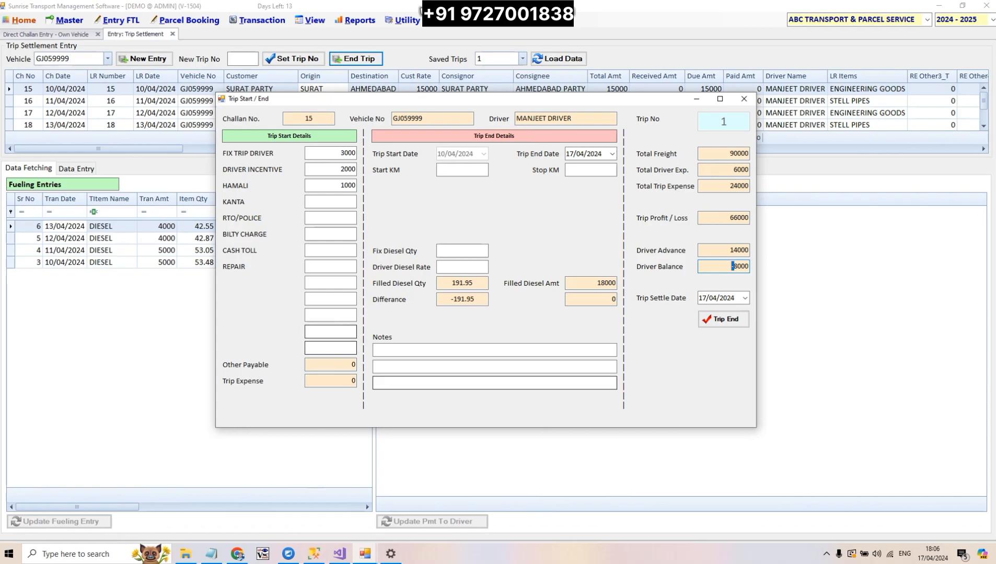
Step: Set the fixed diesel quantity to 200 in the trip end details
{"action": "left_click", "coordinate": [463, 250]}
{"action": "key", "text": "Tab"}
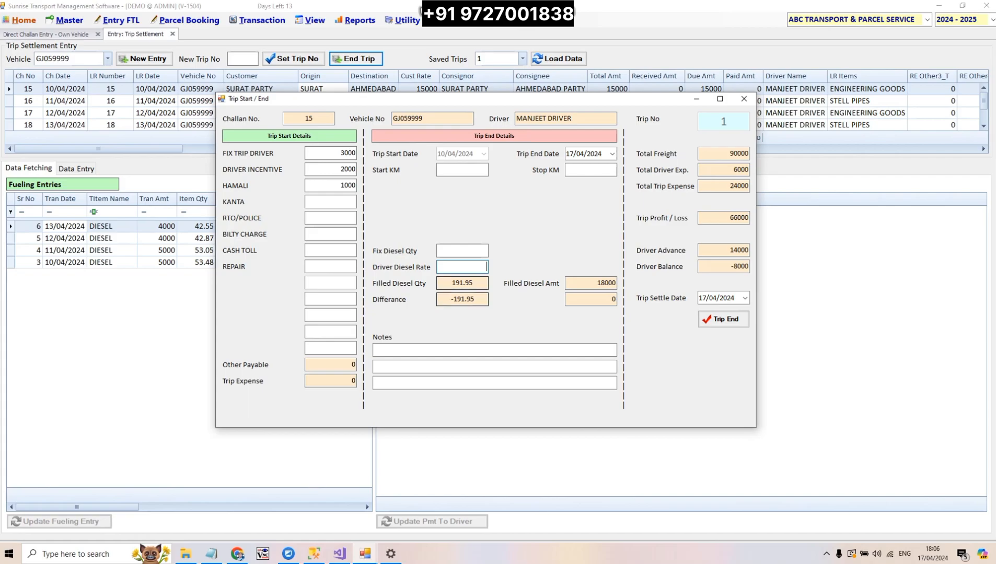
{"action": "left_click", "coordinate": [463, 251]}
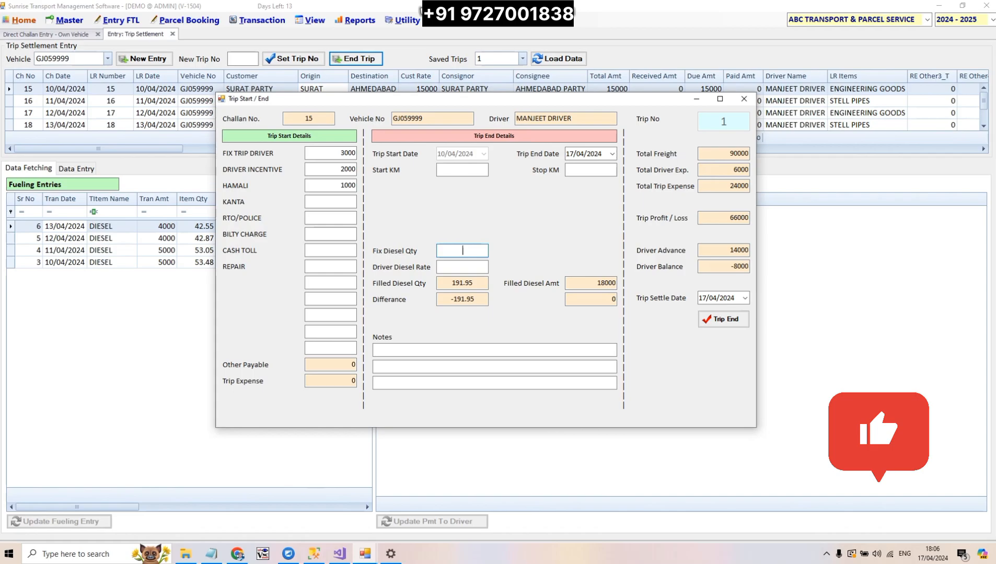
{"action": "type", "text": "200"}
{"action": "key", "text": "Tab"}
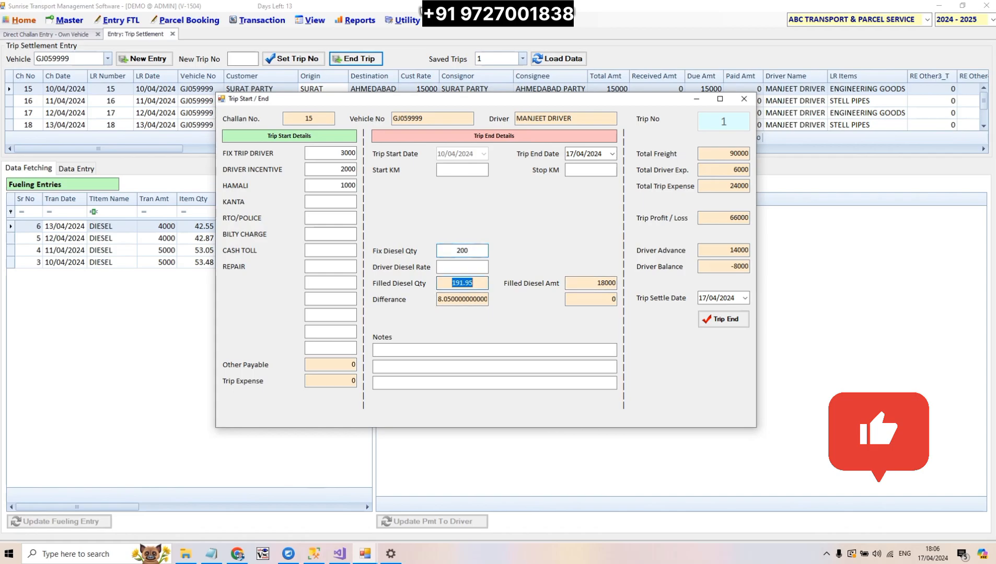
{"action": "left_click_drag", "start_coordinate": [310, 99], "coordinate": [387, 117]}
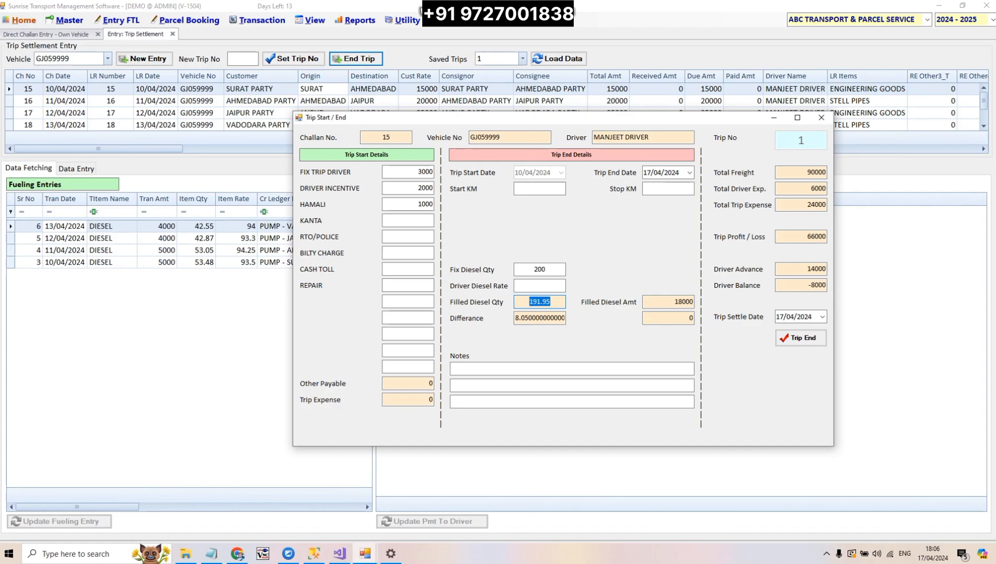
Step: Set the driver diesel rate to 90 and check the diesel quantity and amount differences
{"action": "left_click", "coordinate": [539, 285]}
{"action": "type", "text": "90"}
{"action": "left_click", "coordinate": [547, 269]}
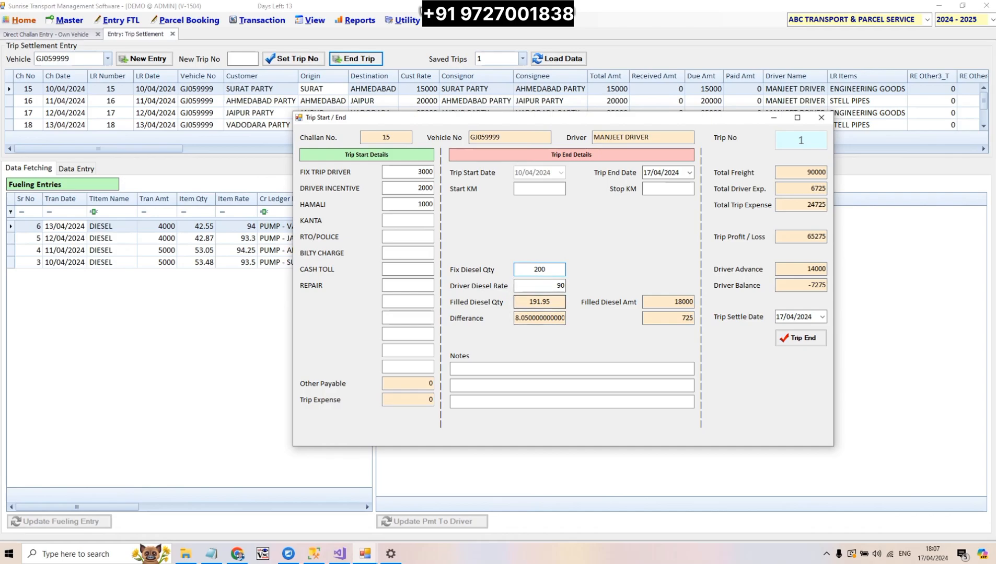
{"action": "key", "text": "Tab"}
{"action": "key", "text": "Tab"}
{"action": "key", "text": "Tab"}
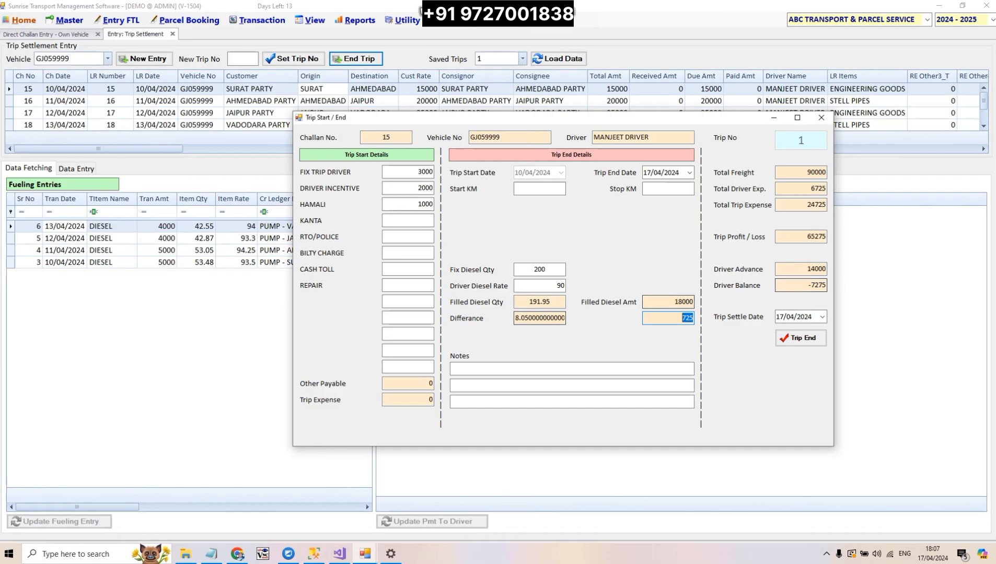
Step: Set the fixed diesel quantity to 150 and check the diesel differences and the driver balance
{"action": "left_click", "coordinate": [540, 269]}
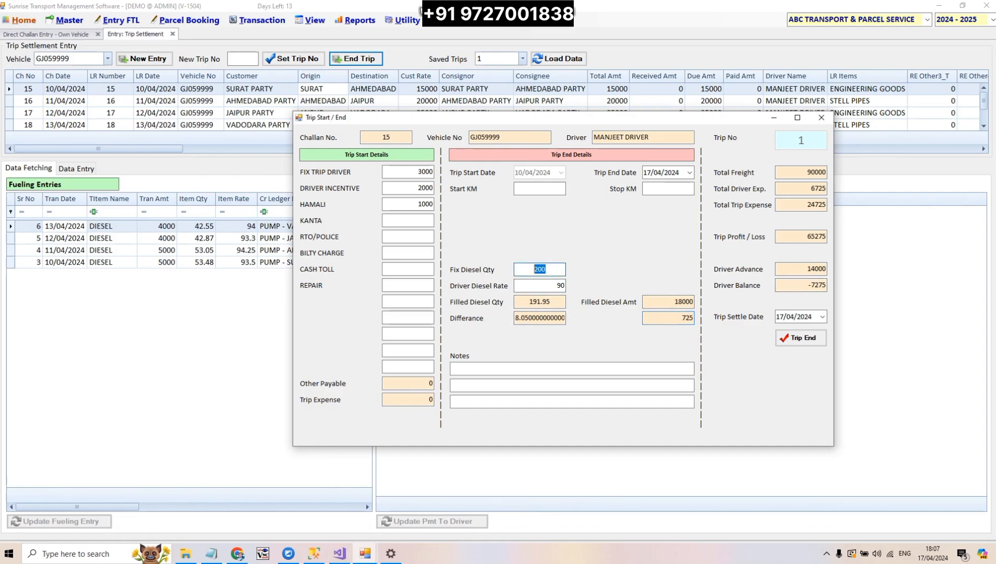
{"action": "type", "text": "150"}
{"action": "left_click", "coordinate": [538, 286]}
{"action": "left_click", "coordinate": [537, 302]}
{"action": "left_click", "coordinate": [677, 317]}
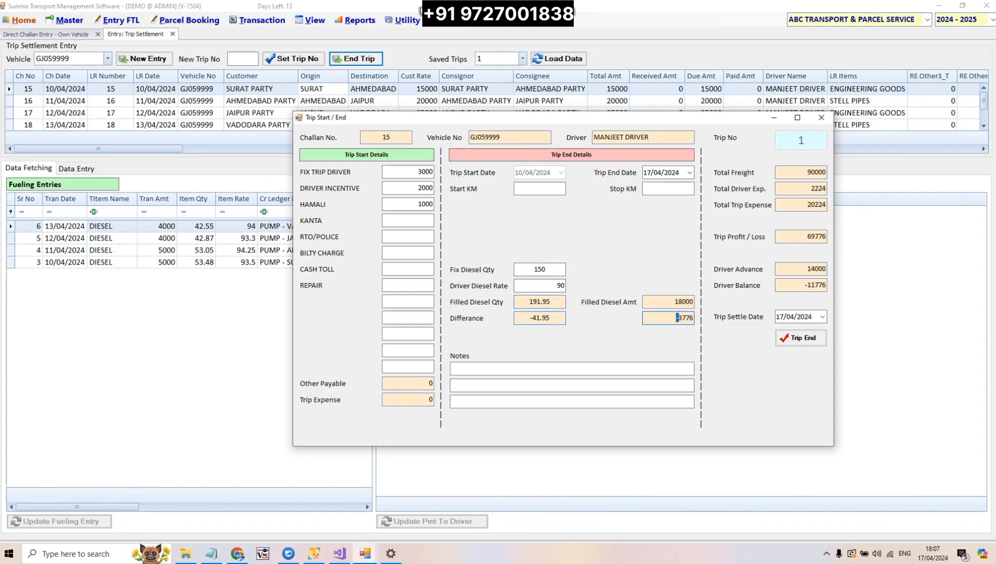
{"action": "left_click_drag", "start_coordinate": [678, 317], "coordinate": [693, 319]}
{"action": "double_click", "coordinate": [817, 286]}
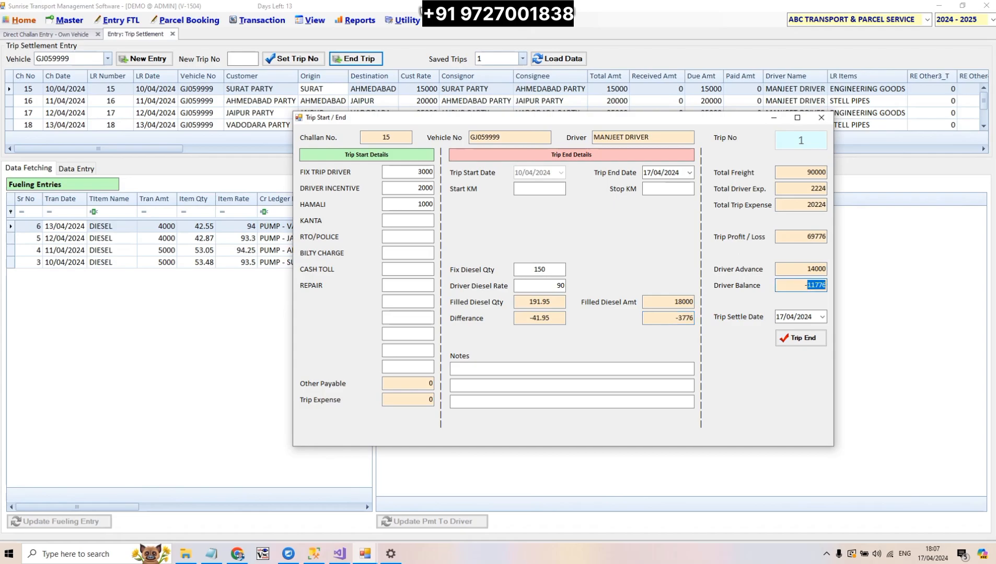
Step: Set the fixed diesel quantity back to 200 and check the diesel difference and the driver balance
{"action": "double_click", "coordinate": [539, 270]}
{"action": "type", "text": "200"}
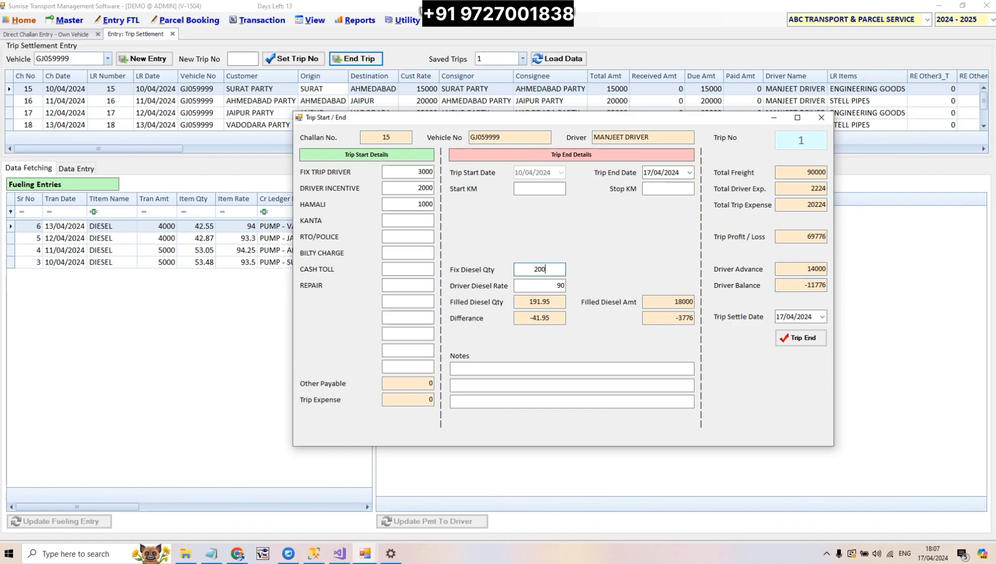
{"action": "left_click", "coordinate": [558, 285]}
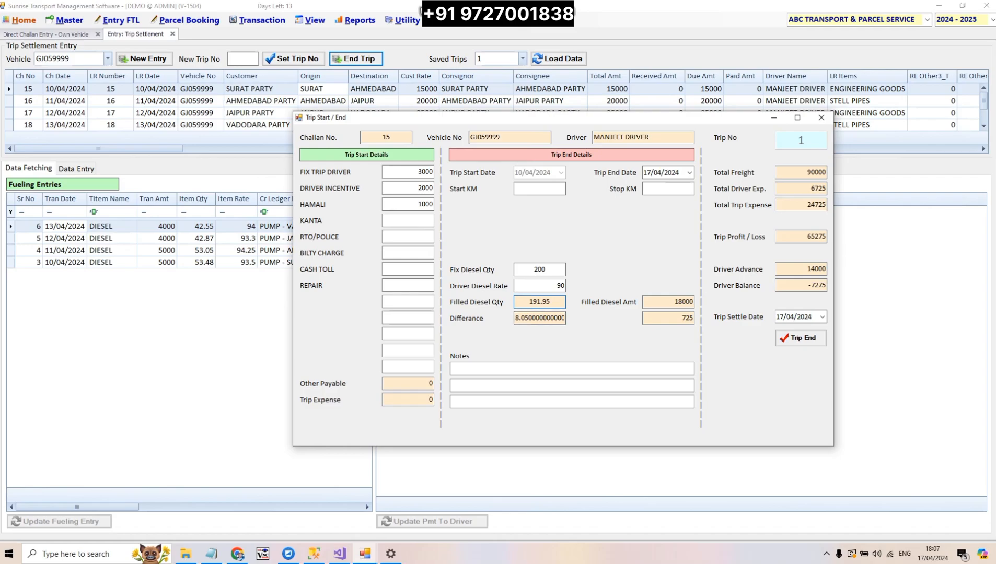
{"action": "right_click", "coordinate": [556, 316]}
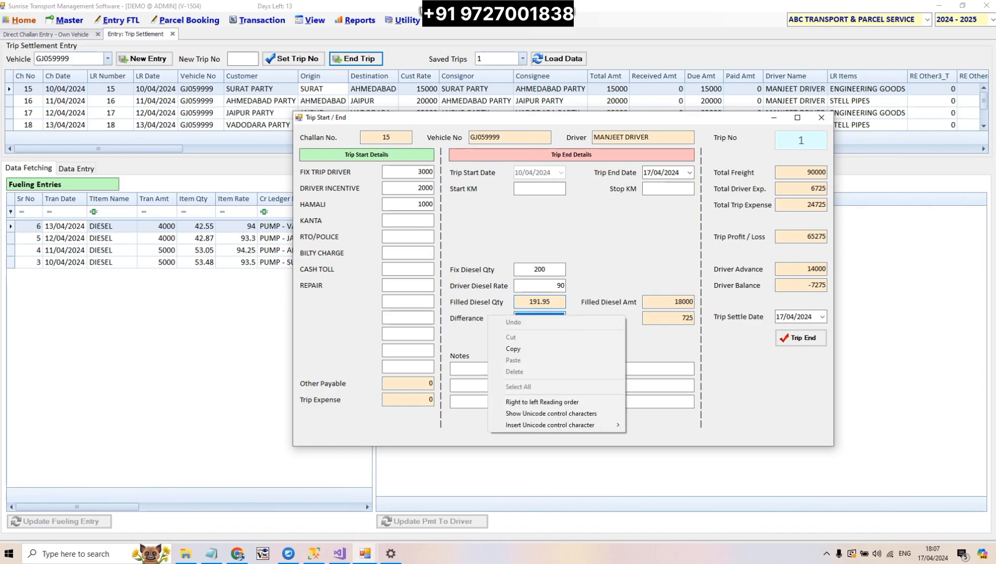
{"action": "left_click", "coordinate": [533, 303]}
{"action": "key", "text": "shift+Home"}
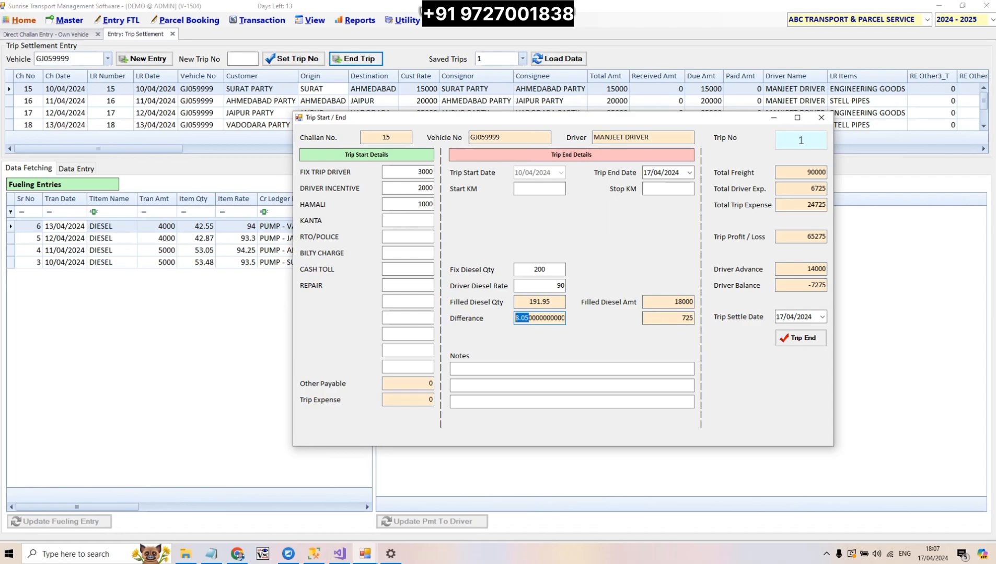
{"action": "left_click", "coordinate": [552, 286]}
{"action": "key", "text": "Tab"}
{"action": "key", "text": "Tab"}
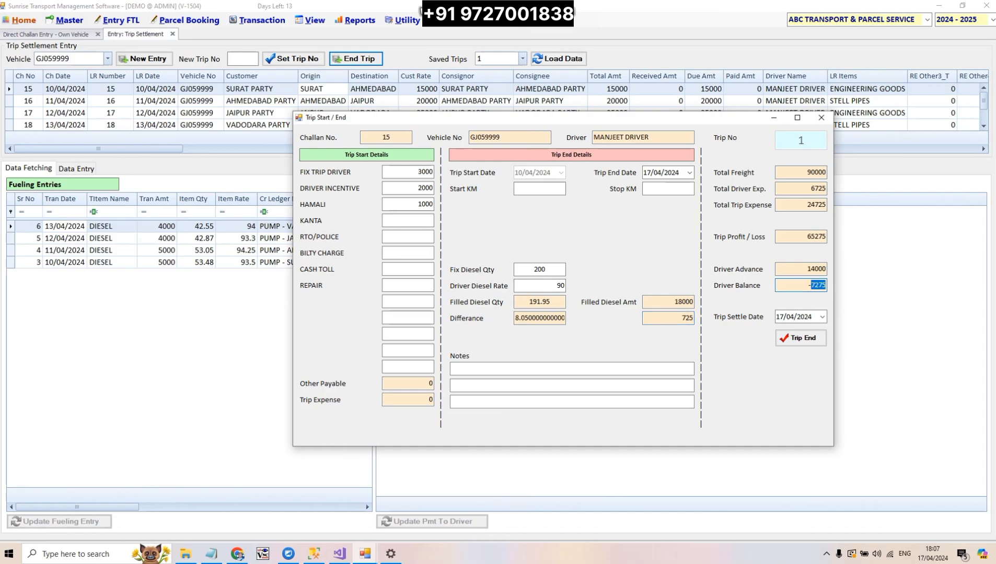
{"action": "right_click", "coordinate": [809, 285]}
{"action": "left_click", "coordinate": [809, 285]}
{"action": "key", "text": "ctrl+a"}
Step: Enter the remark "THIS IS REMARK AREA" on the first notes line
{"action": "left_click", "coordinate": [433, 220]}
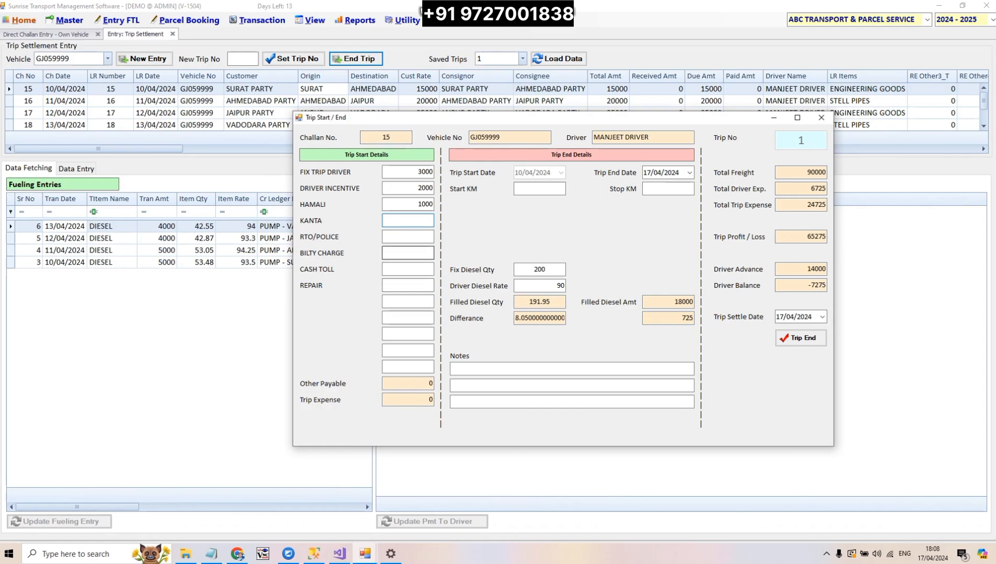
{"action": "left_click", "coordinate": [572, 369]}
{"action": "type", "text": "THISI IS REMARK AREA"}
{"action": "key", "text": "Tab"}
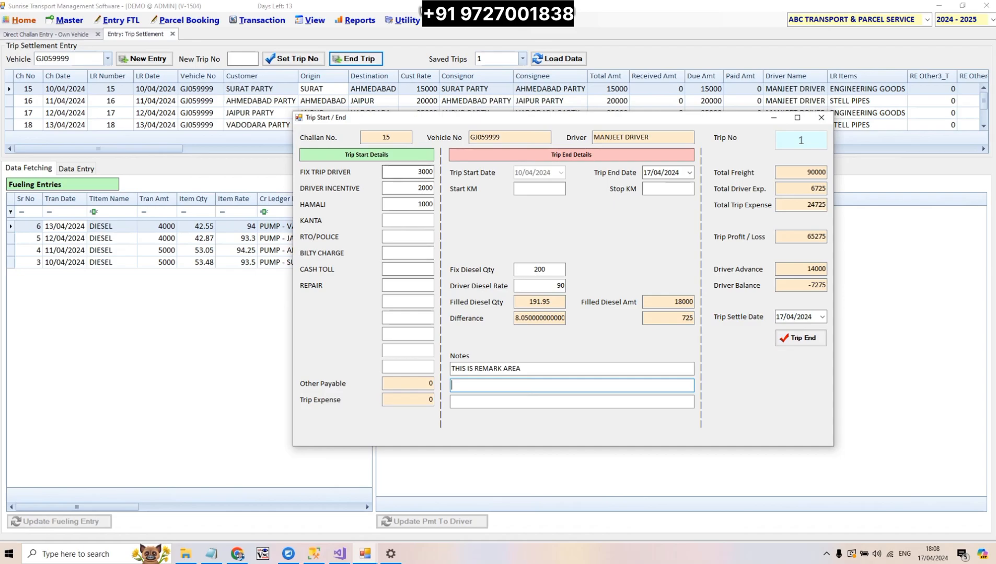
Step: Set the kanta expense to 500 and the RTO/police expense to 1500
{"action": "left_click", "coordinate": [433, 220]}
{"action": "type", "text": "500"}
{"action": "key", "text": "Tab"}
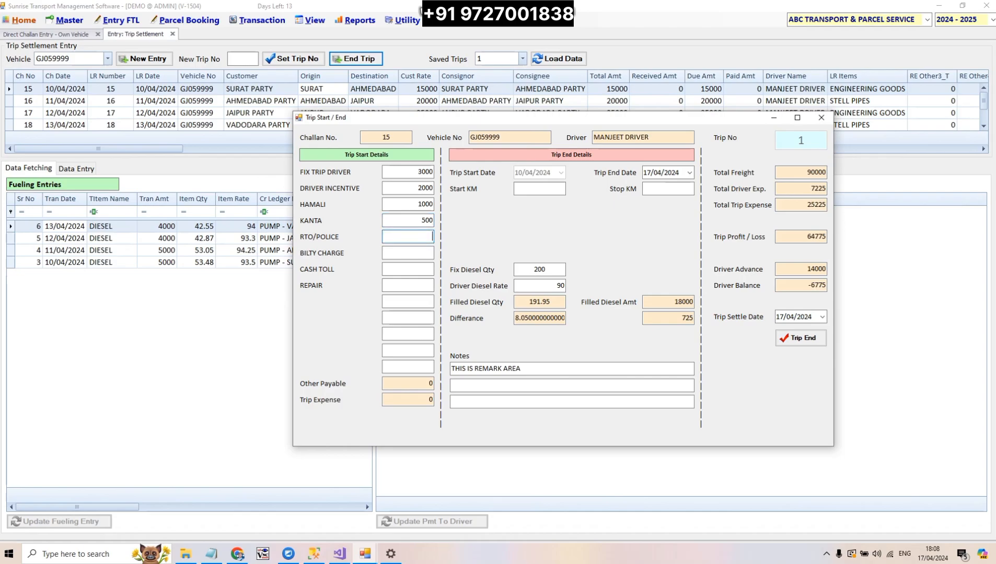
{"action": "type", "text": "1500"}
{"action": "key", "text": "Tab"}
Step: Fill in the remaining named expenses: bilty charge 250, cash toll 900 and repair 1000
{"action": "type", "text": "250"}
{"action": "key", "text": "Tab"}
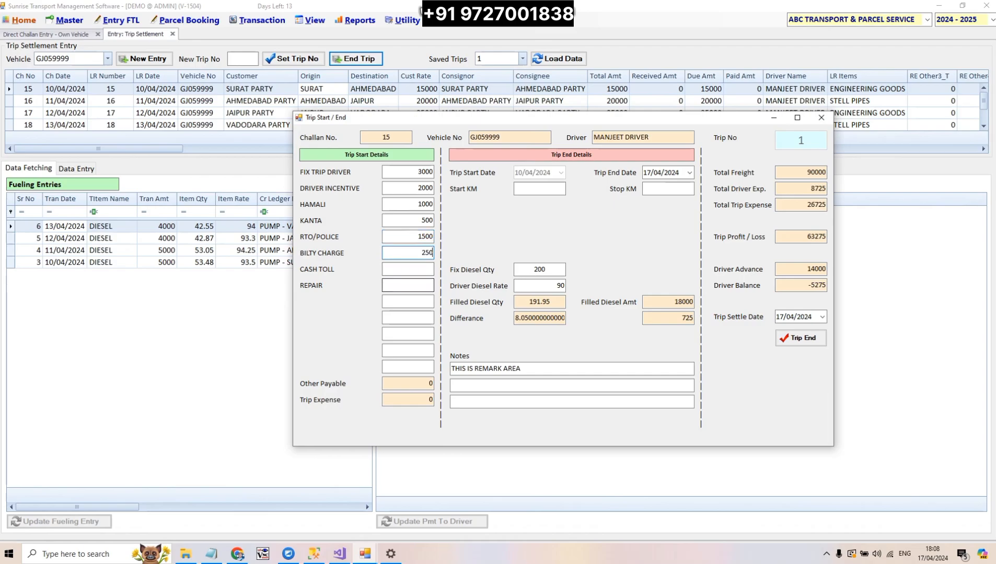
{"action": "type", "text": "900"}
{"action": "key", "text": "Tab"}
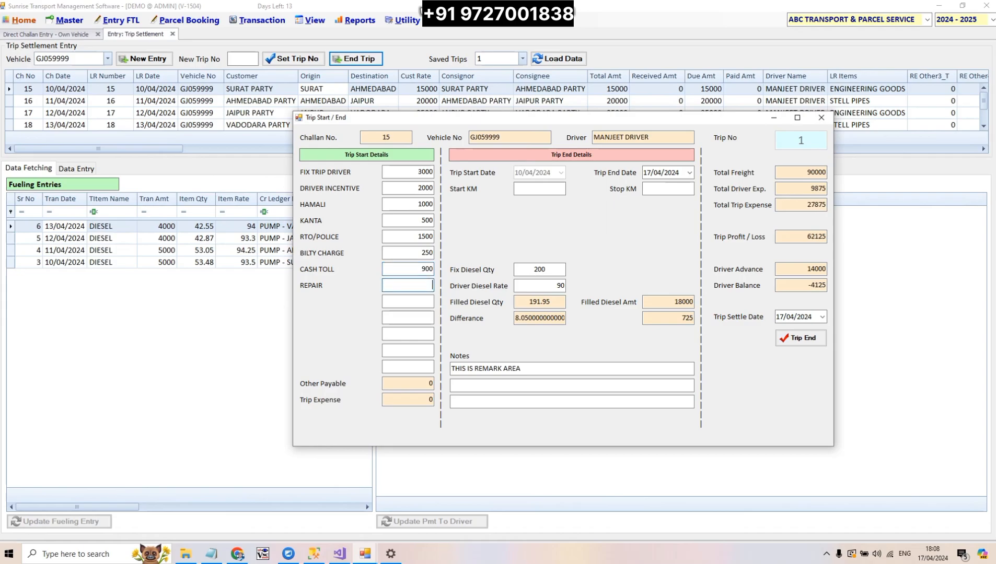
{"action": "type", "text": "1000"}
{"action": "key", "text": "Tab"}
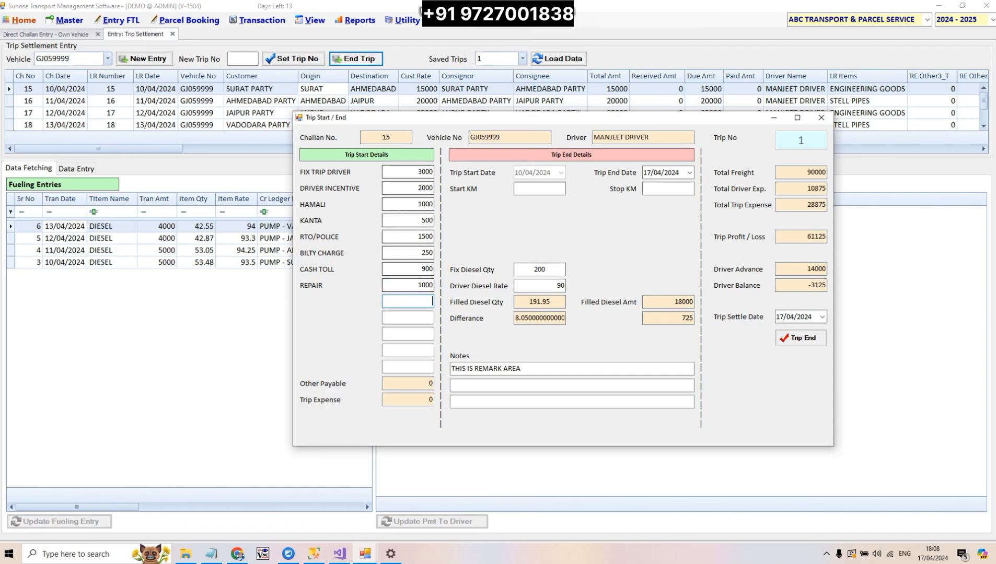
Step: Compare the total driver expense with the driver advance, and set the driver incentive to 5000
{"action": "double_click", "coordinate": [816, 189]}
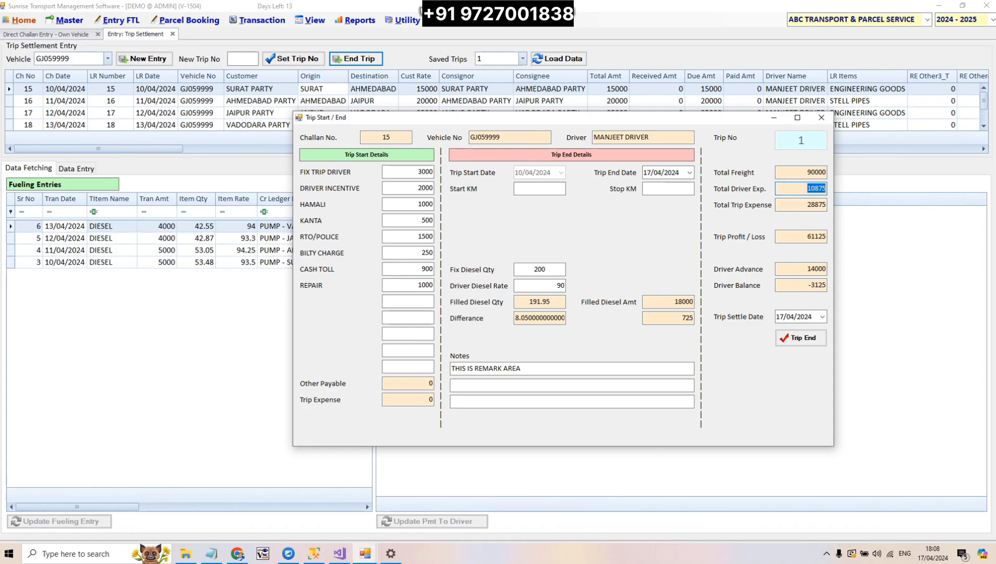
{"action": "double_click", "coordinate": [816, 269]}
{"action": "double_click", "coordinate": [816, 188]}
{"action": "double_click", "coordinate": [817, 285]}
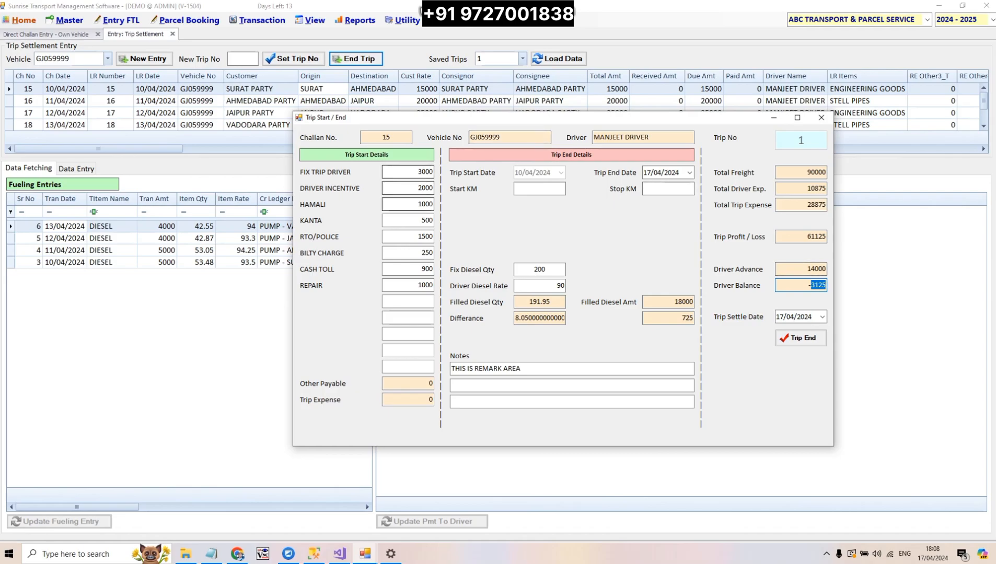
{"action": "double_click", "coordinate": [421, 188]}
{"action": "type", "text": "5000"}
{"action": "left_click", "coordinate": [418, 204]}
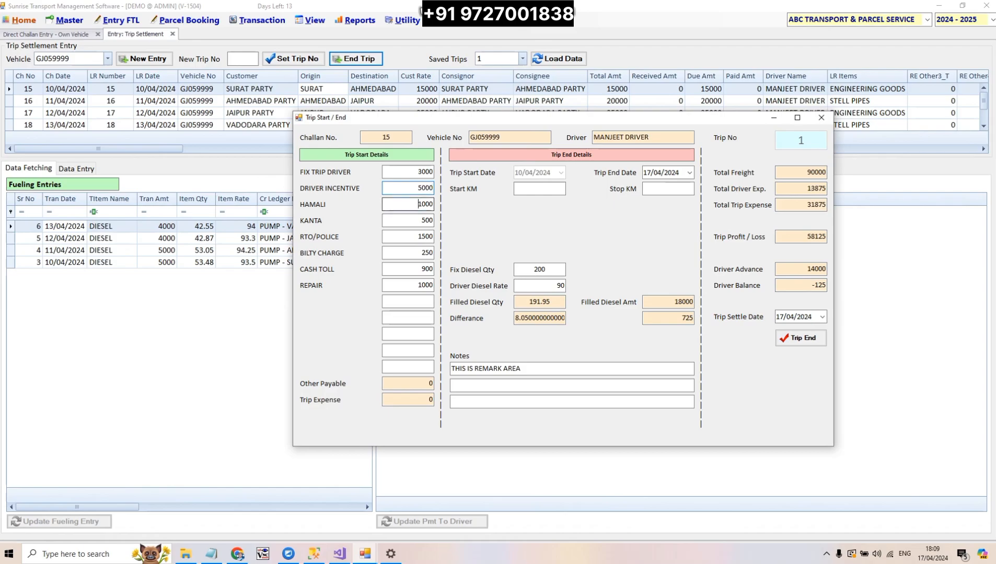
{"action": "left_click", "coordinate": [813, 285]}
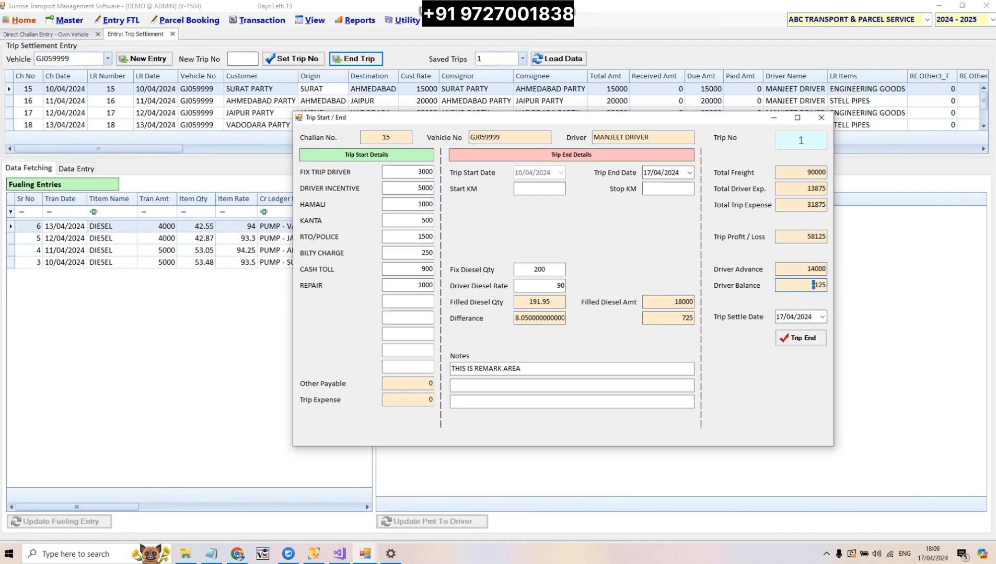
Step: Set the kanta expense to 1000 and compare the driver advance, total driver expense and driver balance
{"action": "double_click", "coordinate": [418, 220]}
{"action": "type", "text": "1000"}
{"action": "left_click", "coordinate": [812, 269]}
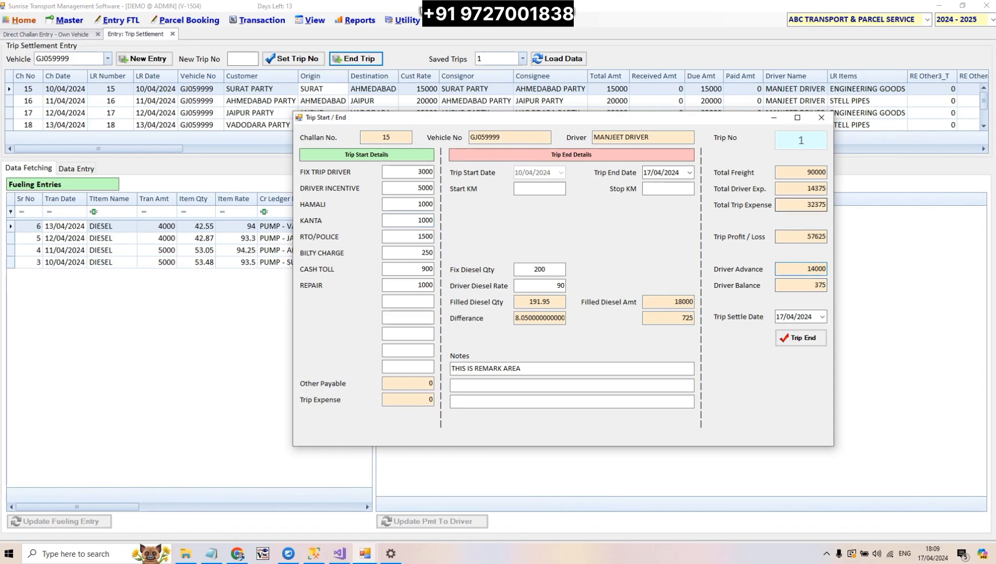
{"action": "double_click", "coordinate": [814, 269]}
{"action": "double_click", "coordinate": [815, 189]}
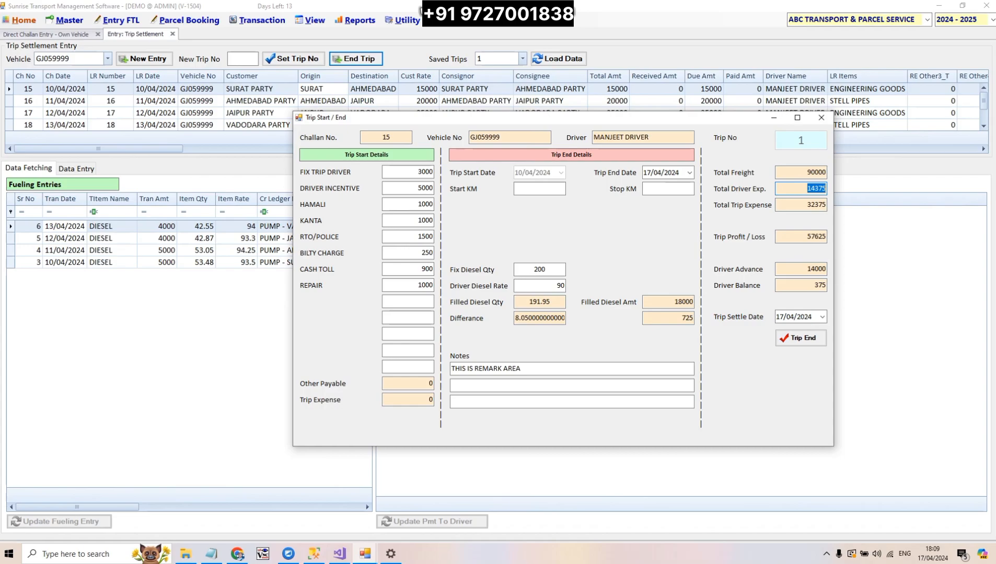
{"action": "double_click", "coordinate": [820, 285]}
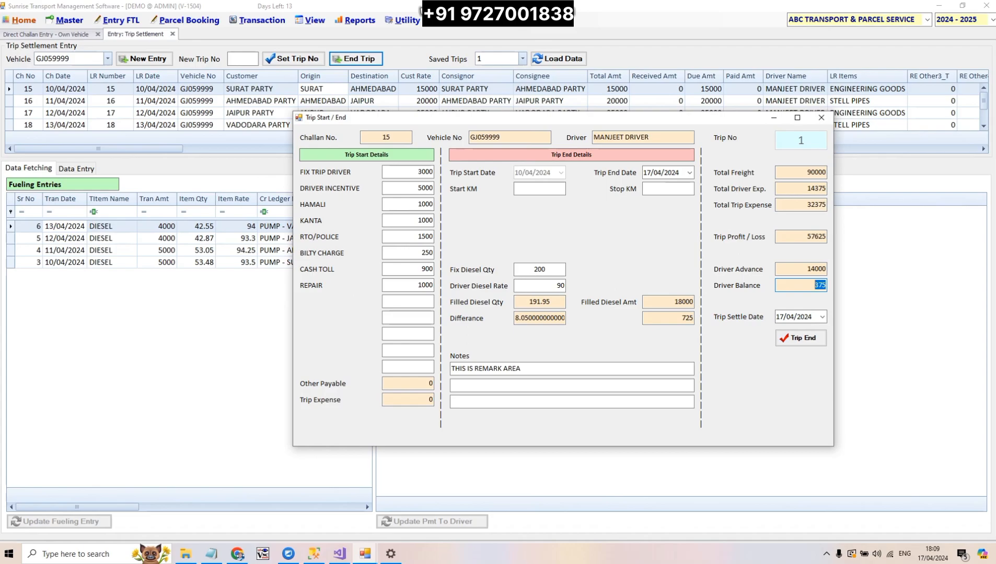
{"action": "double_click", "coordinate": [817, 269]}
{"action": "double_click", "coordinate": [817, 189]}
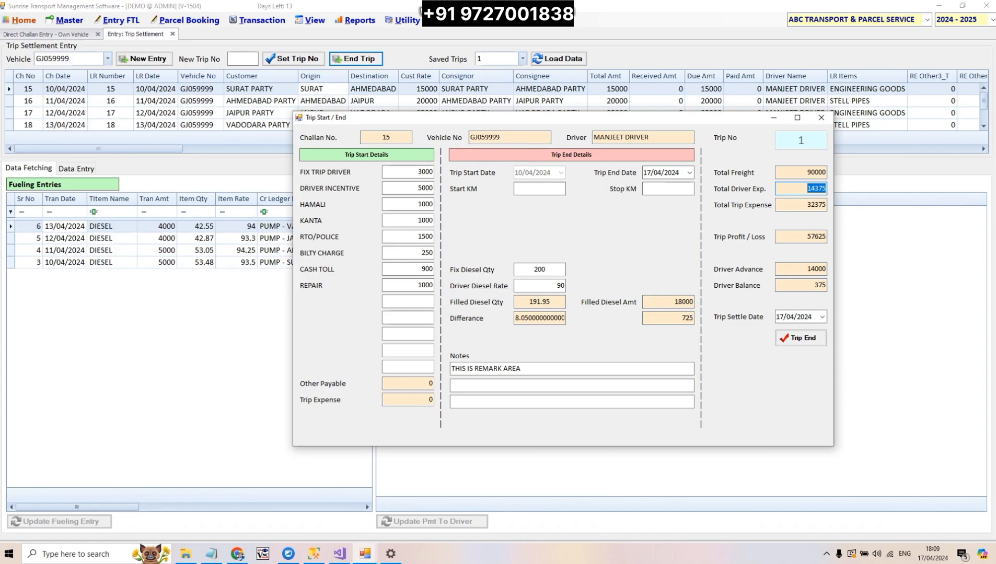
{"action": "double_click", "coordinate": [817, 286]}
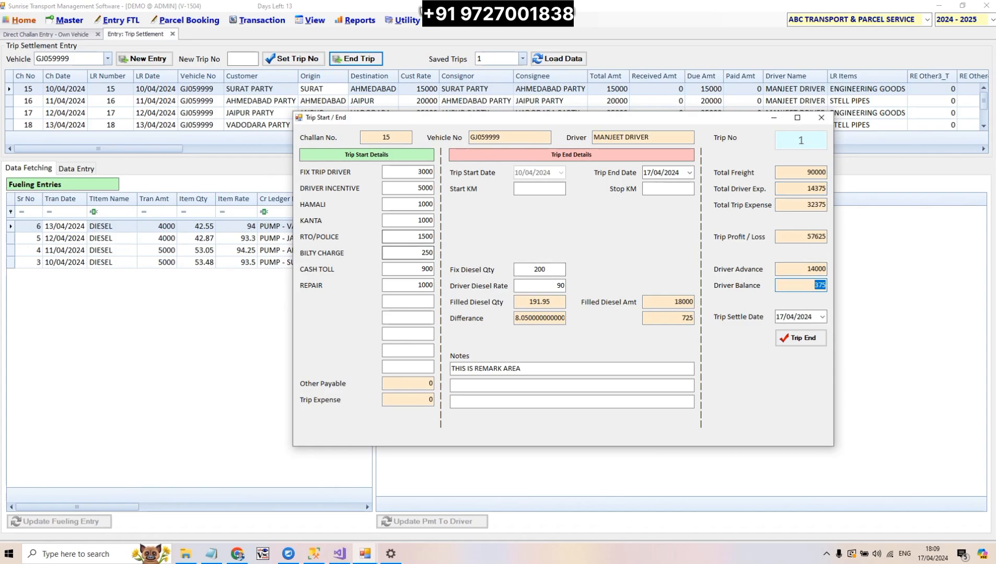
Step: Set the hamali expense to 0 and compare the driver balance, advance and total driver expense
{"action": "double_click", "coordinate": [407, 205]}
{"action": "type", "text": "0"}
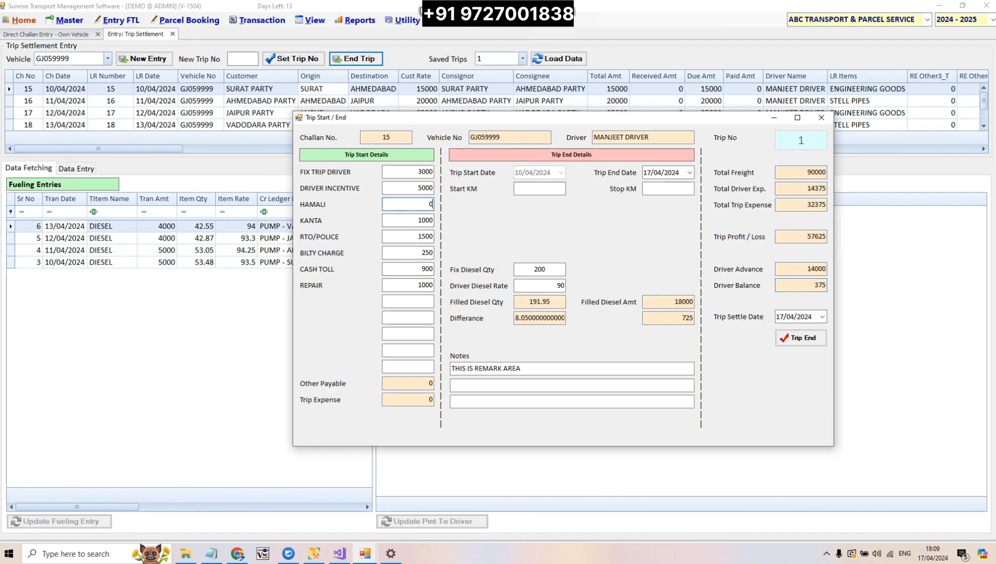
{"action": "left_click", "coordinate": [418, 220]}
{"action": "double_click", "coordinate": [818, 285]}
{"action": "double_click", "coordinate": [817, 269]}
{"action": "double_click", "coordinate": [816, 188]}
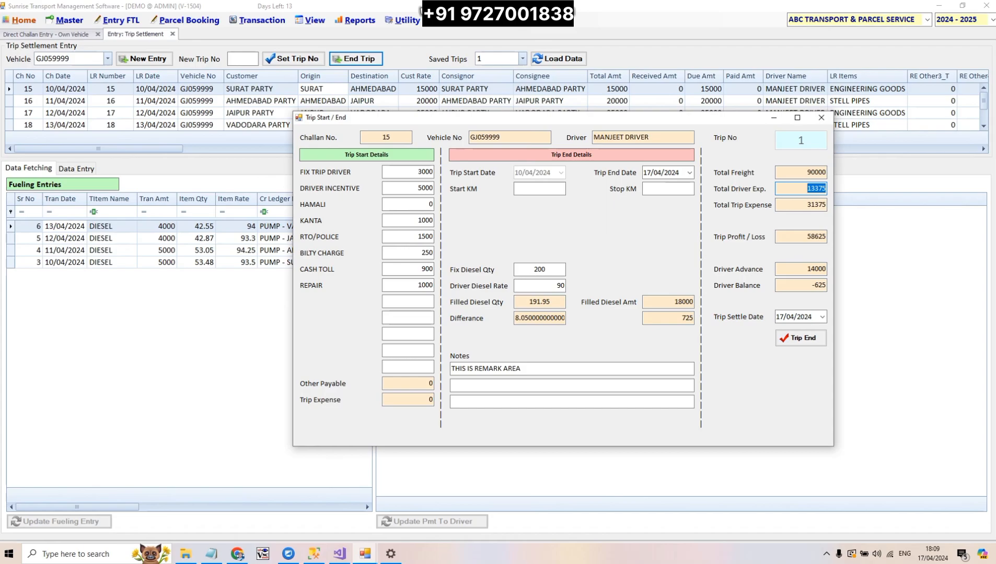
{"action": "double_click", "coordinate": [818, 286]}
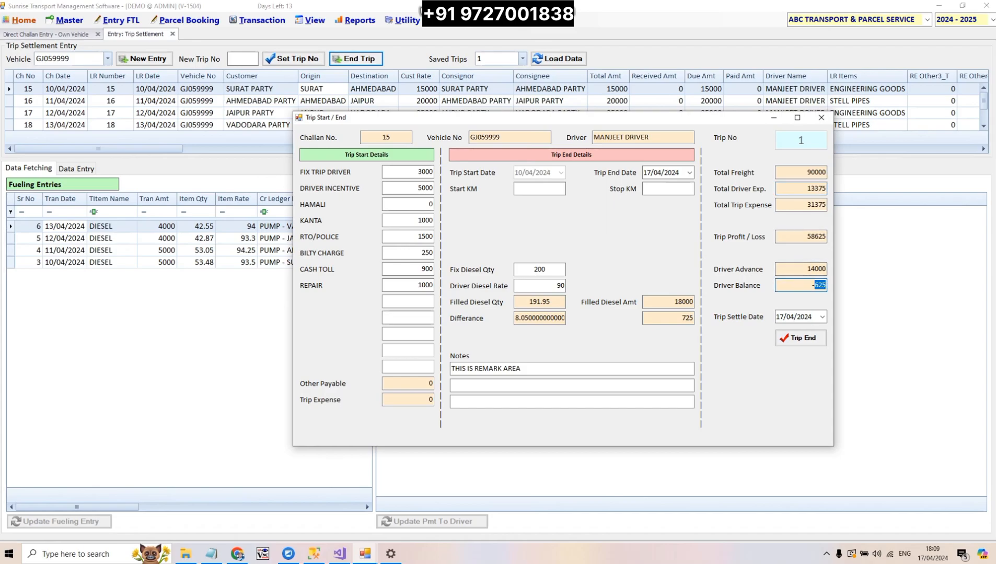
{"action": "left_click", "coordinate": [807, 269]}
Step: Set the hamali expense back to 1000 and check the total trip expense
{"action": "double_click", "coordinate": [407, 204]}
{"action": "type", "text": "1000"}
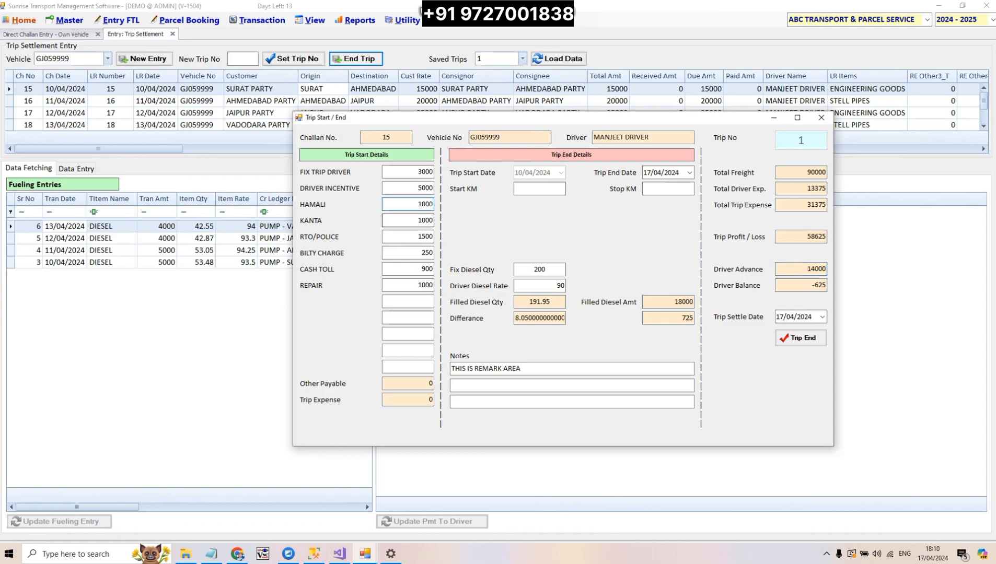
{"action": "left_click", "coordinate": [408, 220]}
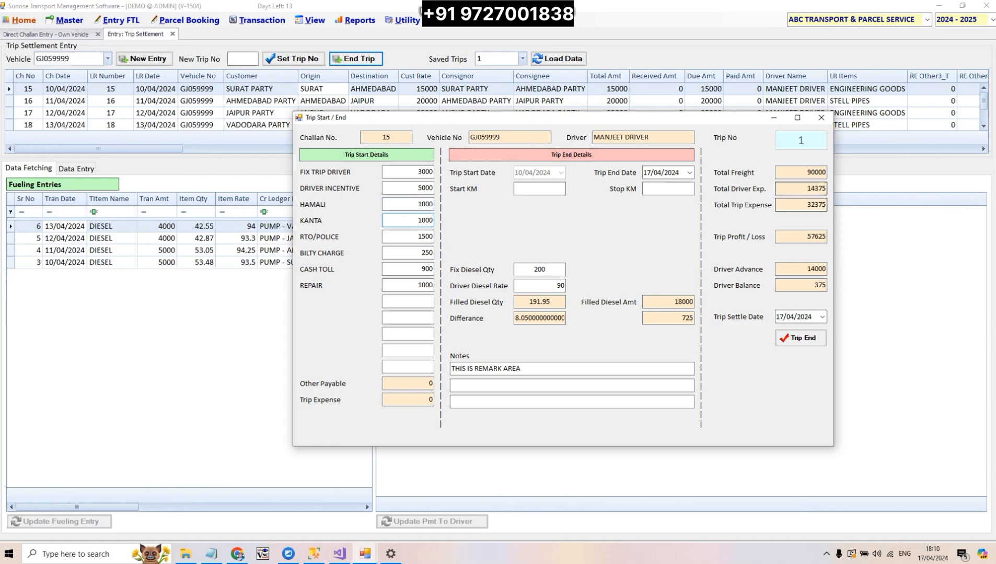
{"action": "left_click", "coordinate": [805, 205]}
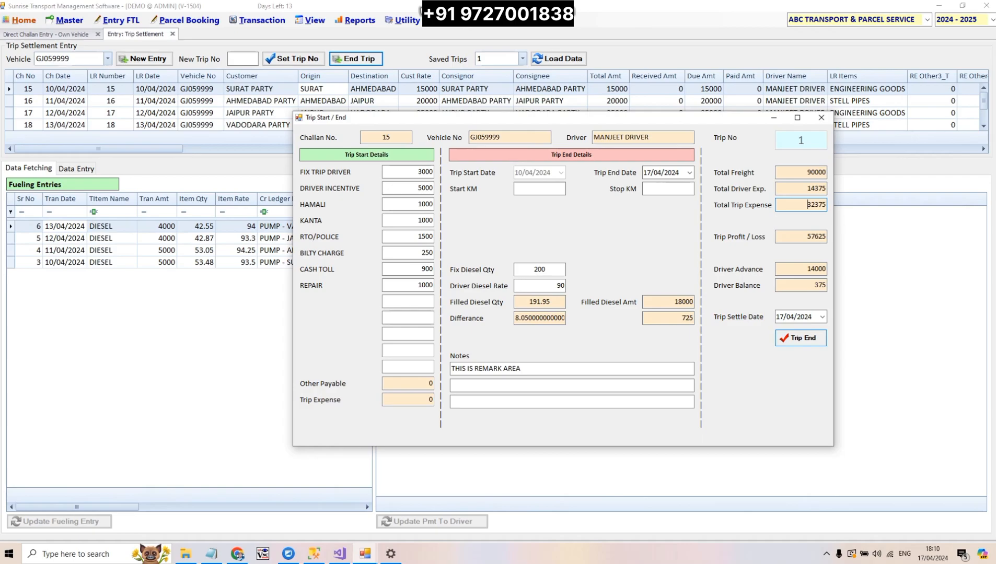
Step: End the trip with the entered expenses and acknowledge all the resulting messages
{"action": "left_click", "coordinate": [801, 338]}
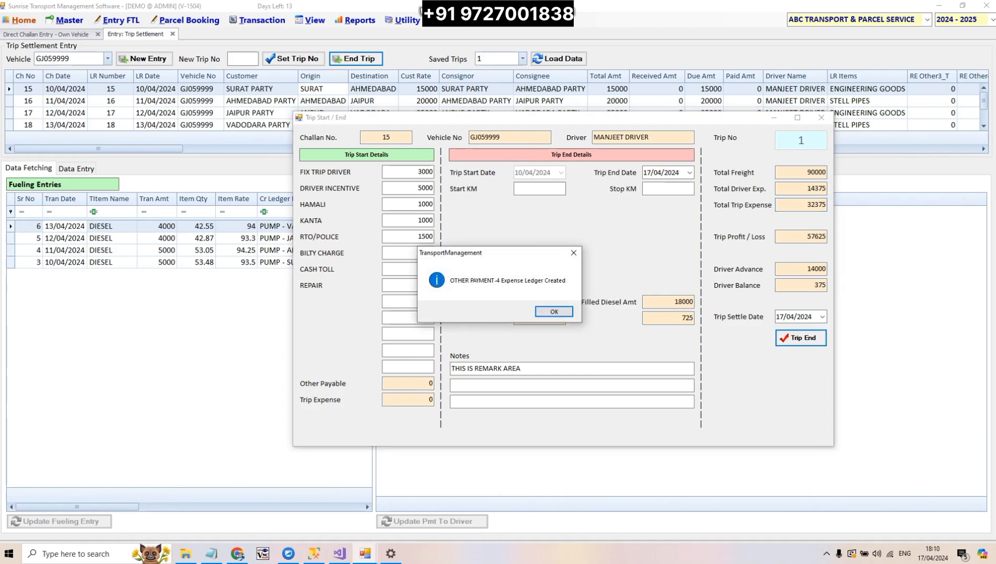
{"action": "key", "text": "Return"}
{"action": "key", "text": "Return"}
{"action": "key", "text": "Return"}
{"action": "key", "text": "Return"}
{"action": "key", "text": "Return"}
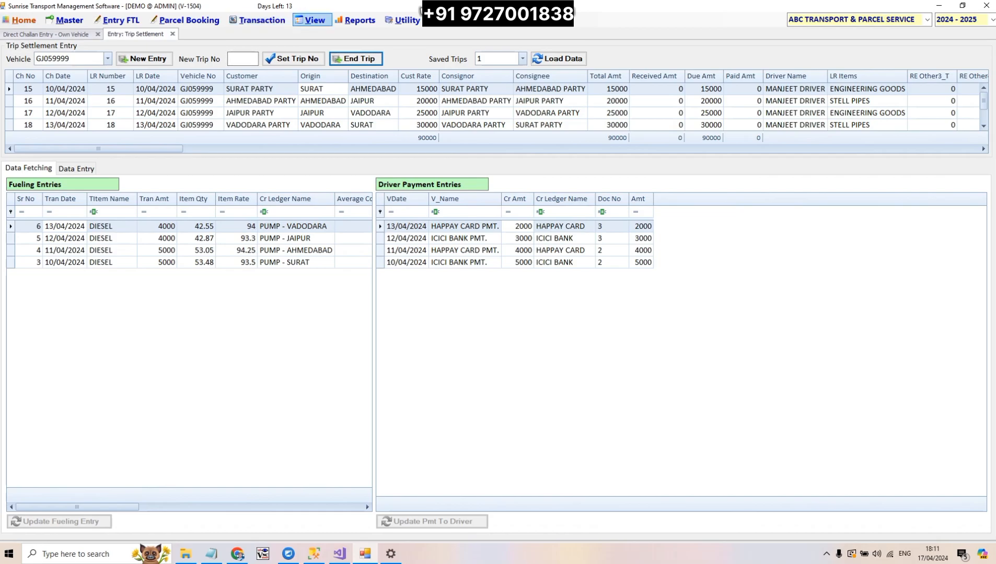
Step: Open the ledger account report for the trip's driver and examine the payment and trip expense entries
{"action": "left_click", "coordinate": [312, 19]}
{"action": "left_click", "coordinate": [332, 47]}
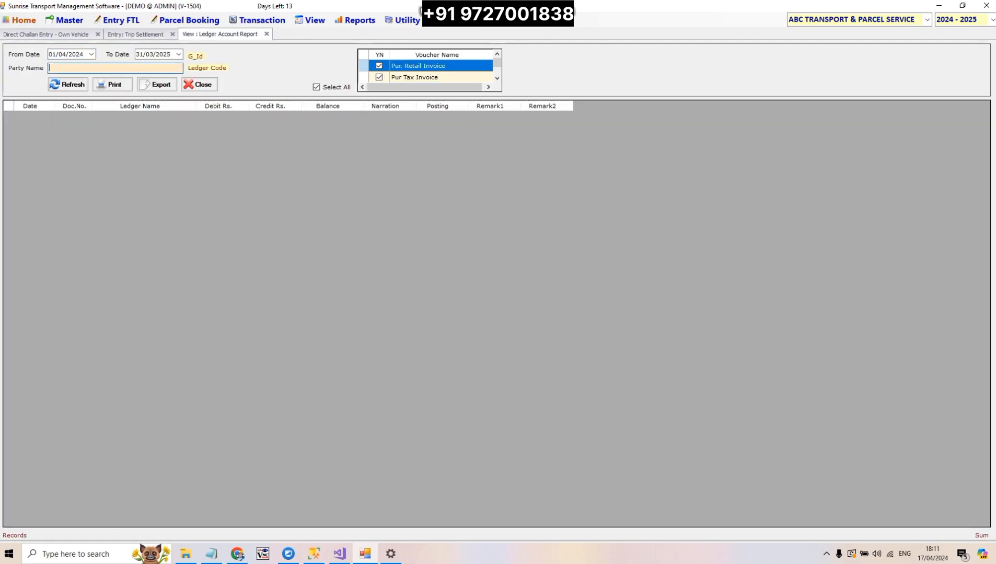
{"action": "type", "text": "MANJ"}
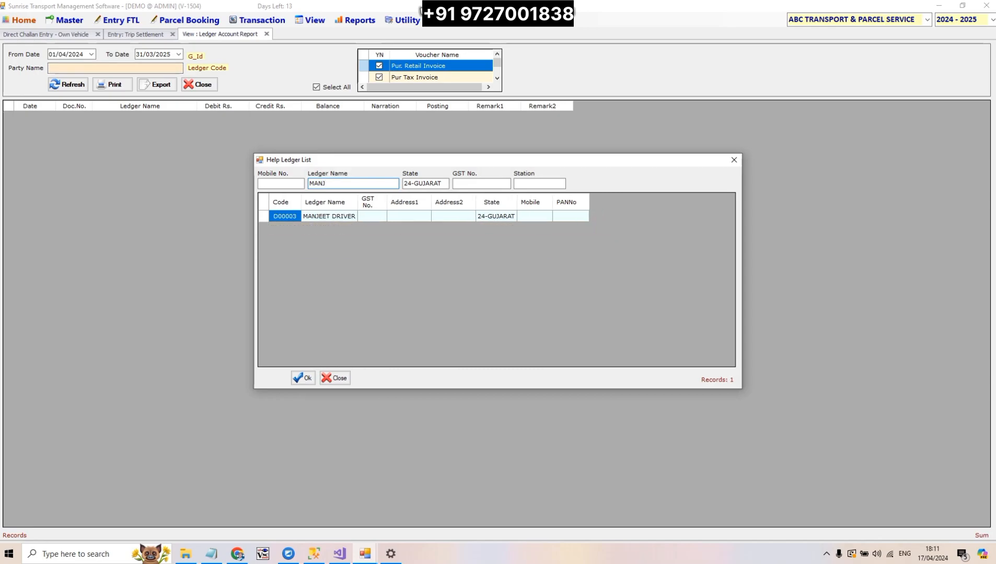
{"action": "key", "text": "Return"}
{"action": "key", "text": "Return"}
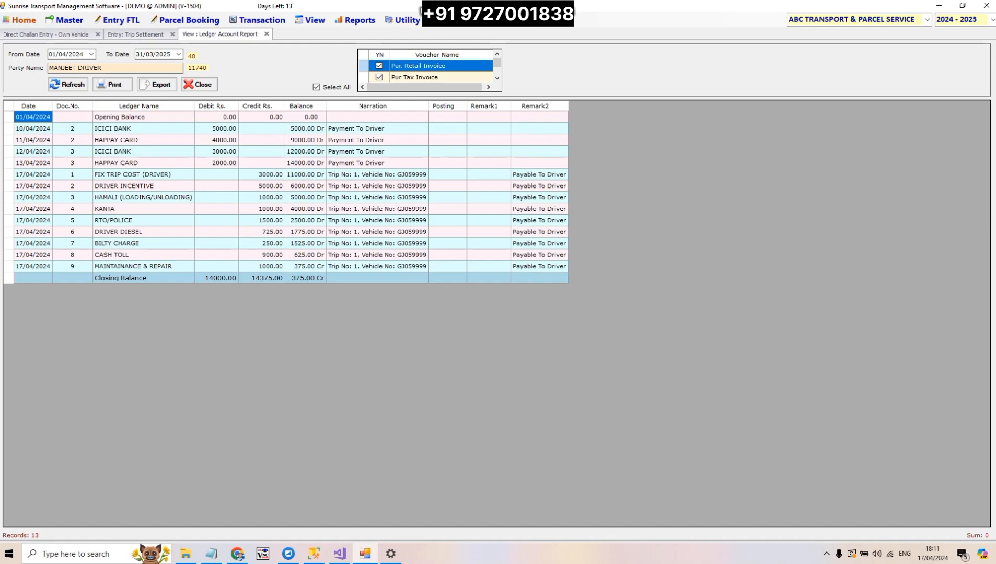
{"action": "left_click", "coordinate": [216, 129]}
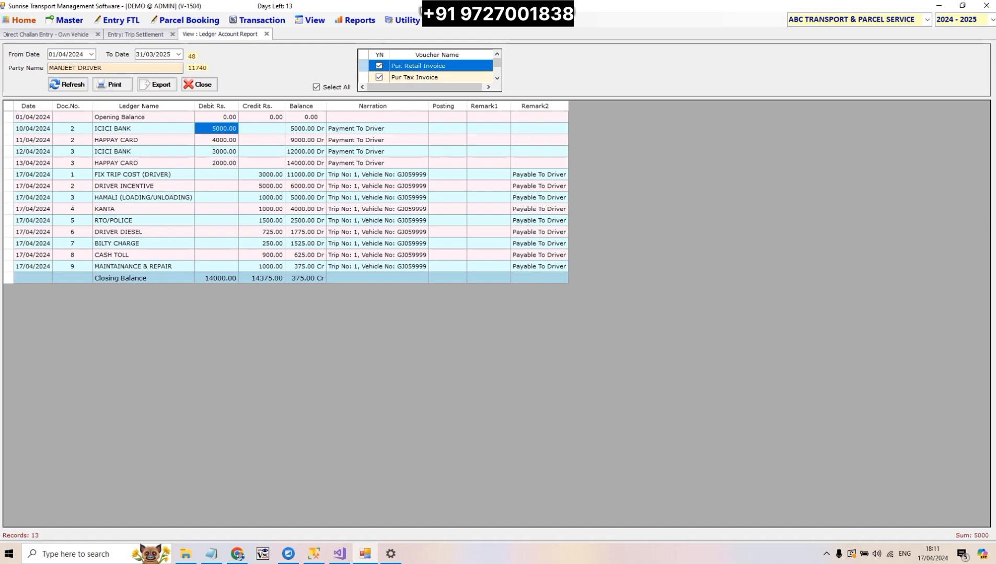
Step: Review the driver's advance payments, credited trip expenses and closing balance in the ledger report
{"action": "left_click", "coordinate": [216, 140]}
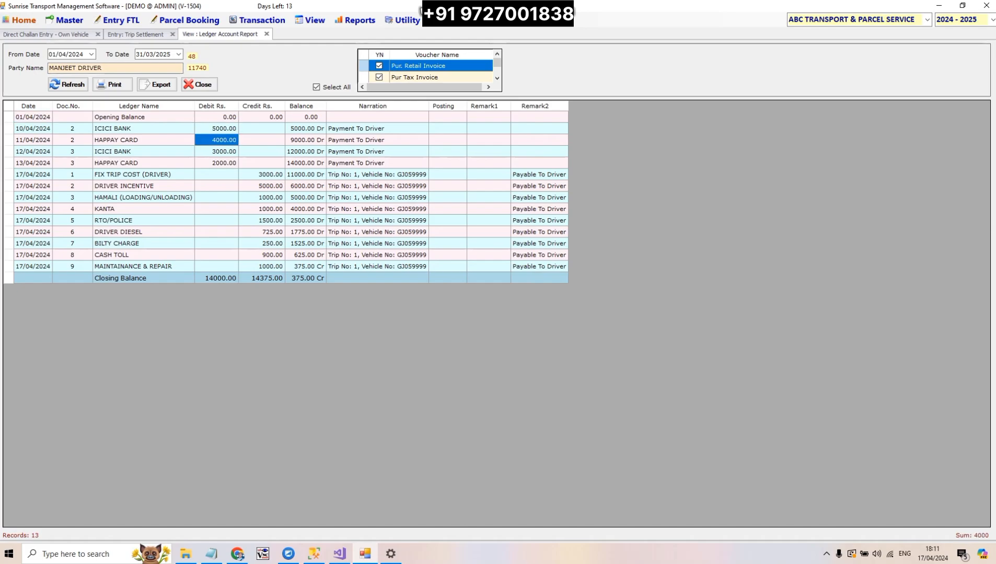
{"action": "left_click", "coordinate": [217, 152]}
{"action": "left_click", "coordinate": [217, 163]}
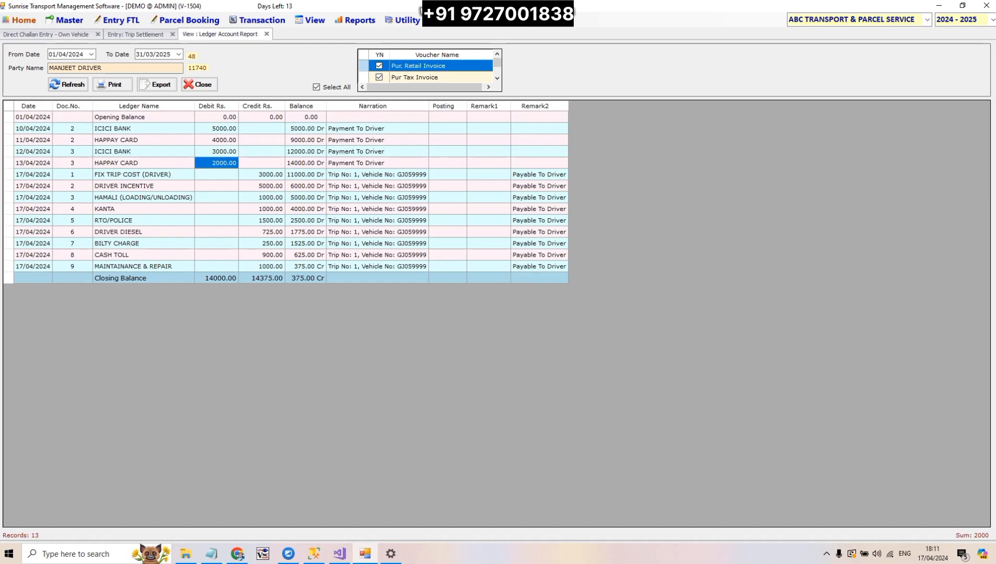
{"action": "left_click", "coordinate": [305, 163]}
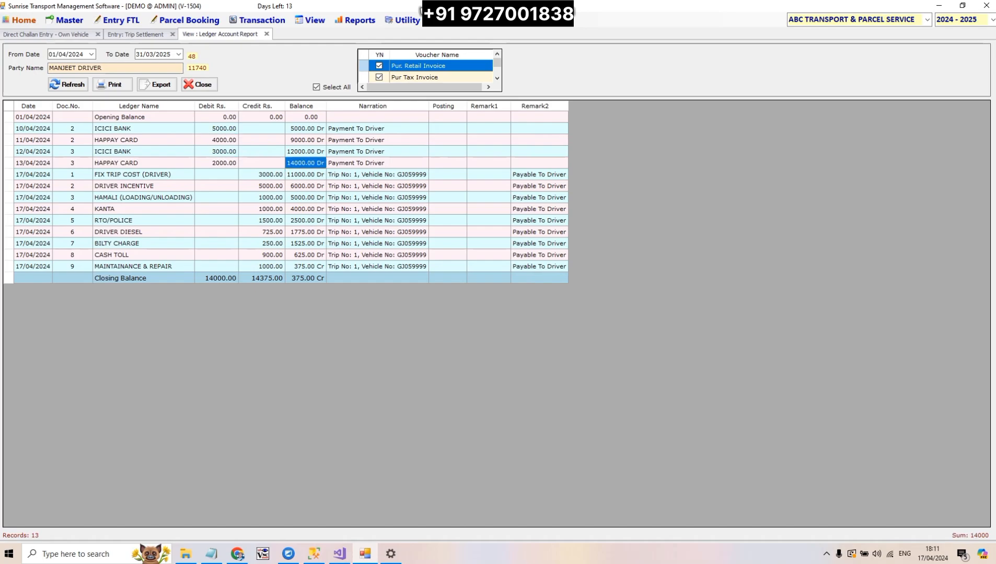
{"action": "left_click", "coordinate": [261, 174]}
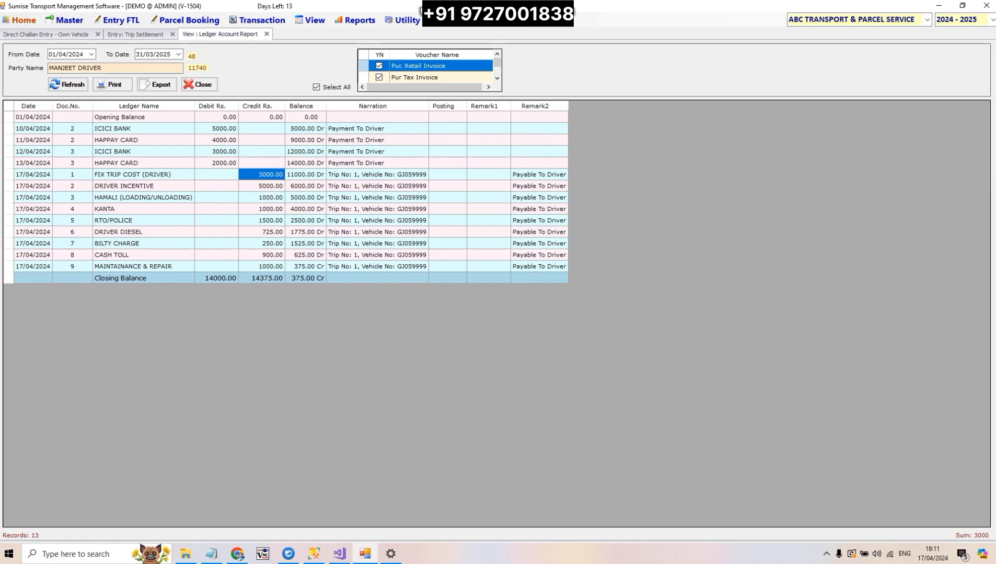
{"action": "left_click", "coordinate": [262, 186]}
{"action": "left_click", "coordinate": [262, 197]}
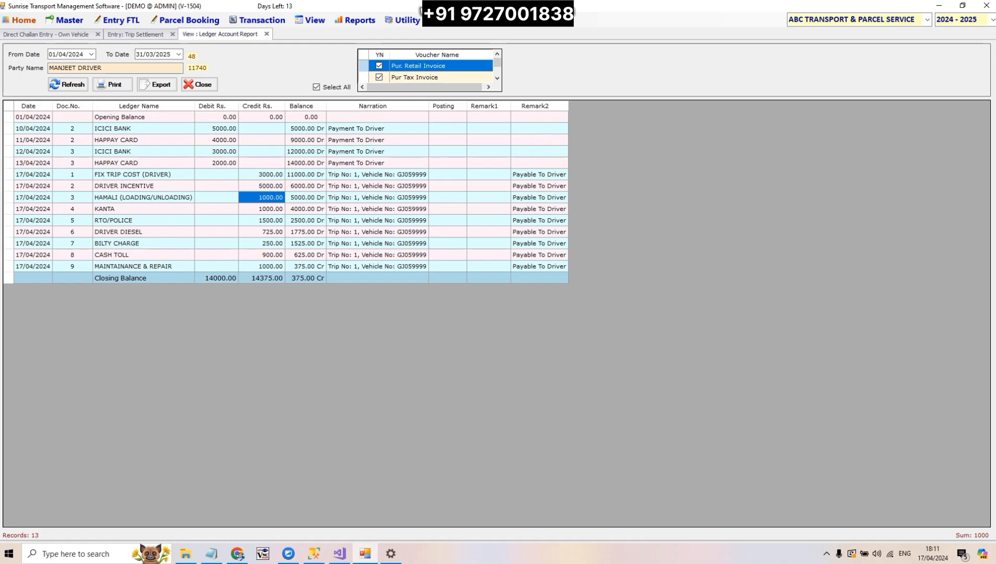
{"action": "left_click", "coordinate": [262, 209]}
{"action": "left_click", "coordinate": [261, 231]}
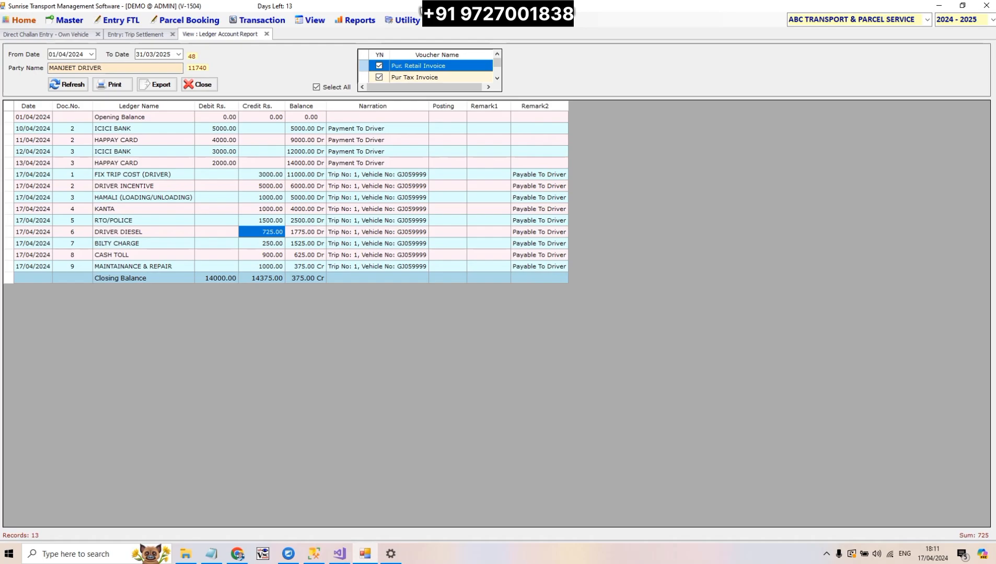
{"action": "left_click", "coordinate": [306, 266]}
{"action": "left_click", "coordinate": [305, 279]}
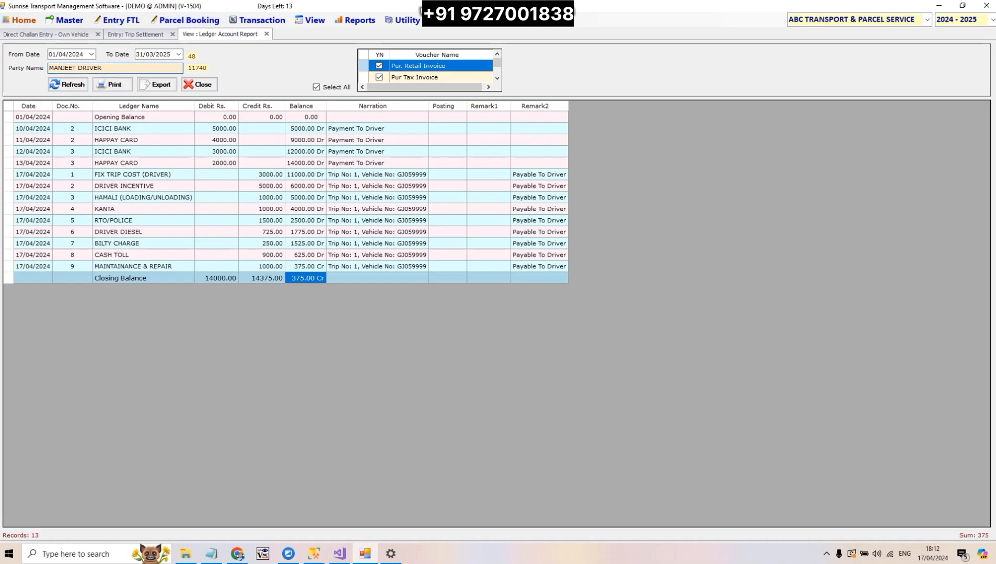
Step: Load the RELIANCE PUMP - SURAT ledger and examine its diesel expense entries, narrations and closing balance
{"action": "type", "text": "REL"}
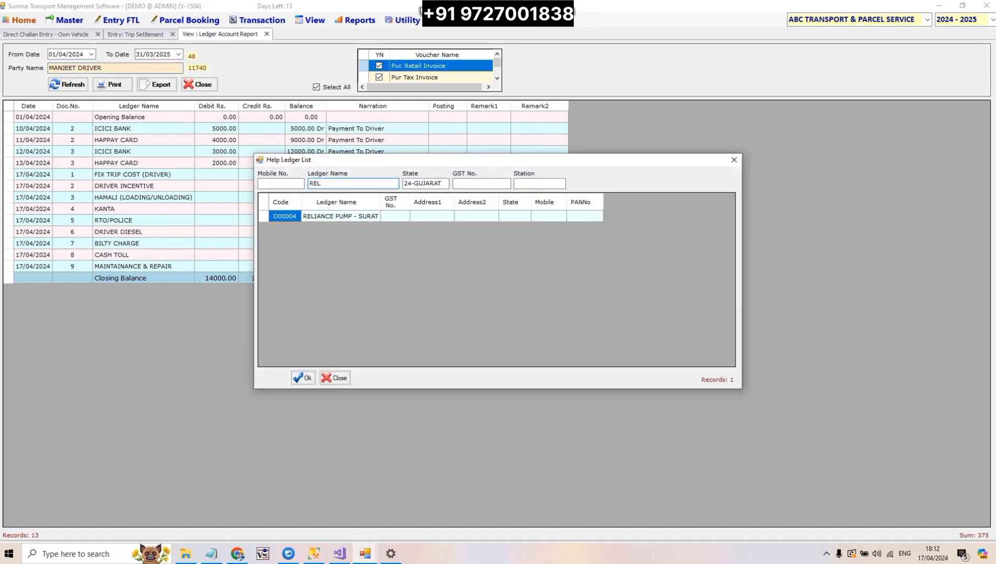
{"action": "key", "text": "Return"}
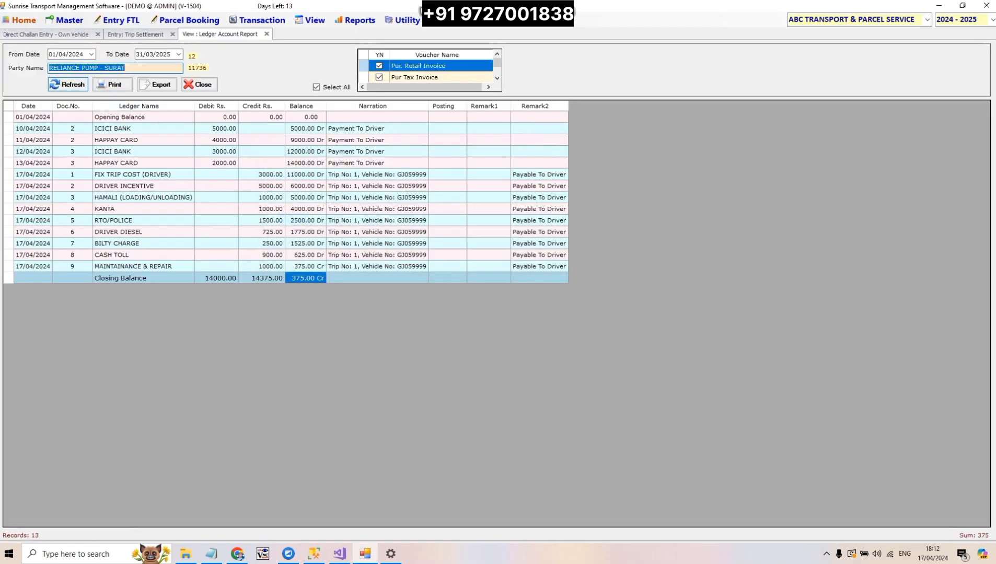
{"action": "left_click", "coordinate": [68, 84]}
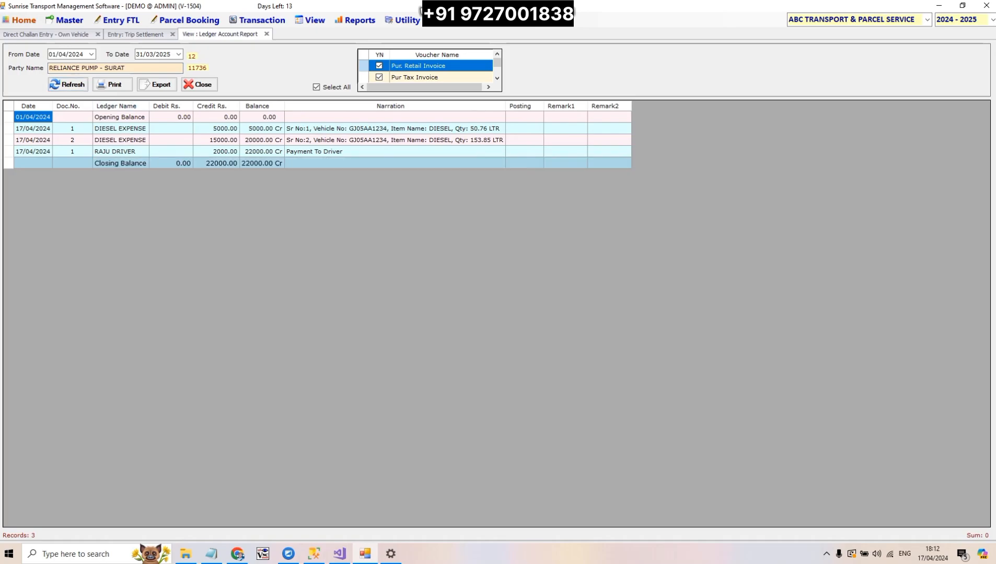
{"action": "left_click", "coordinate": [216, 128]}
{"action": "left_click", "coordinate": [394, 129]}
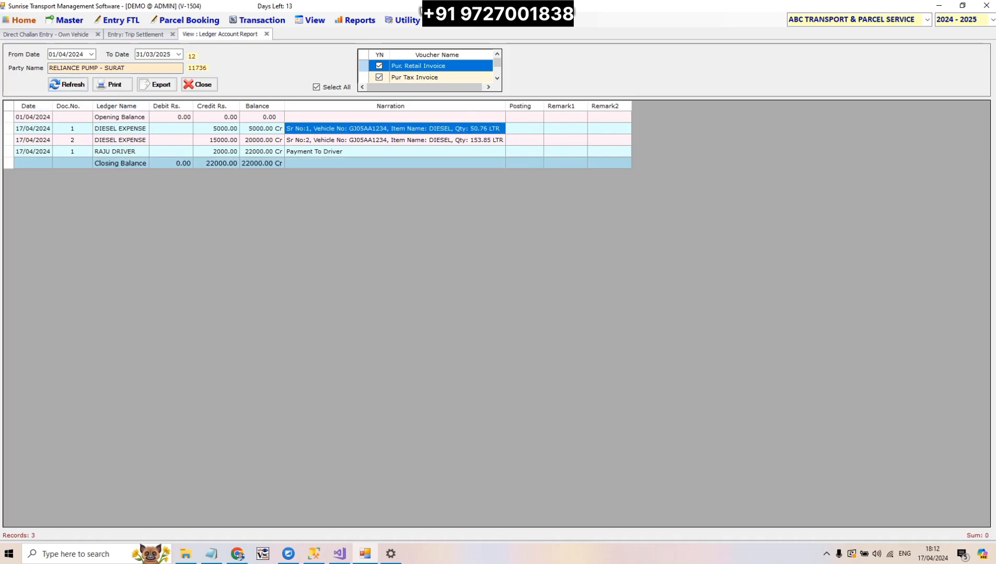
{"action": "left_click", "coordinate": [395, 140]}
{"action": "left_click", "coordinate": [217, 128]}
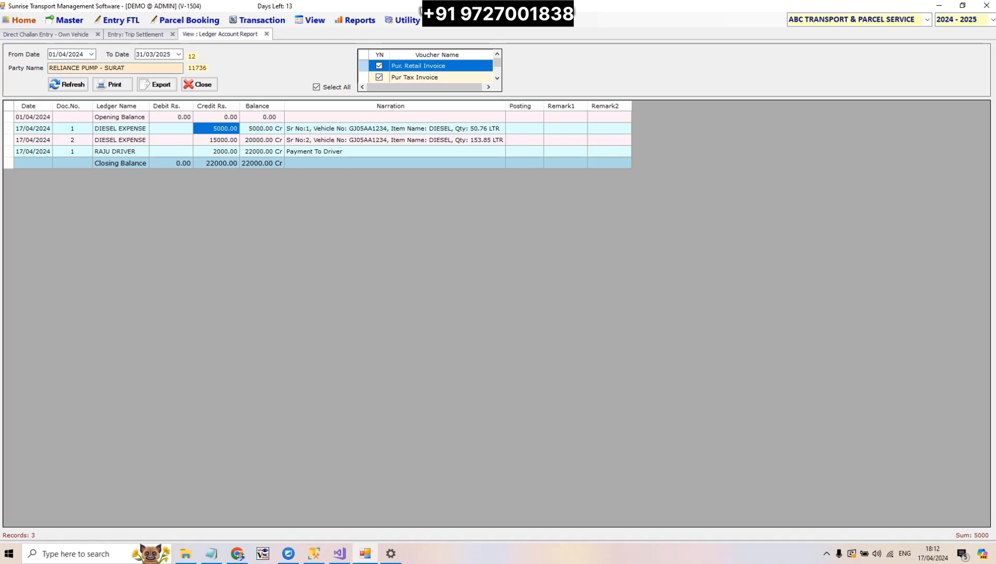
{"action": "left_click", "coordinate": [216, 140]}
{"action": "left_click", "coordinate": [262, 163]}
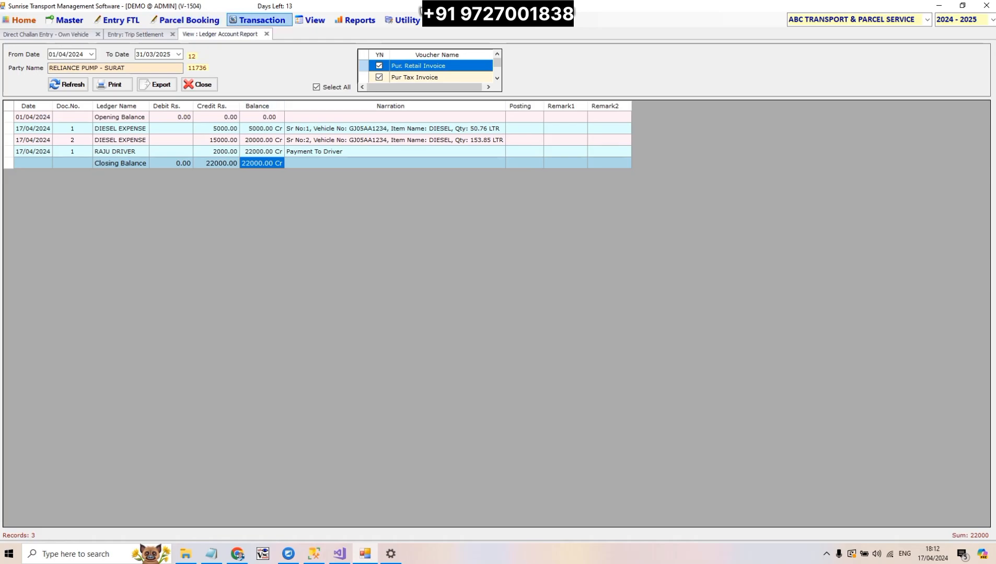
Step: Start a new cash/bank transaction as a Bank Payment against Challan with ICICI BANK as the bank ledger
{"action": "left_click", "coordinate": [260, 19]}
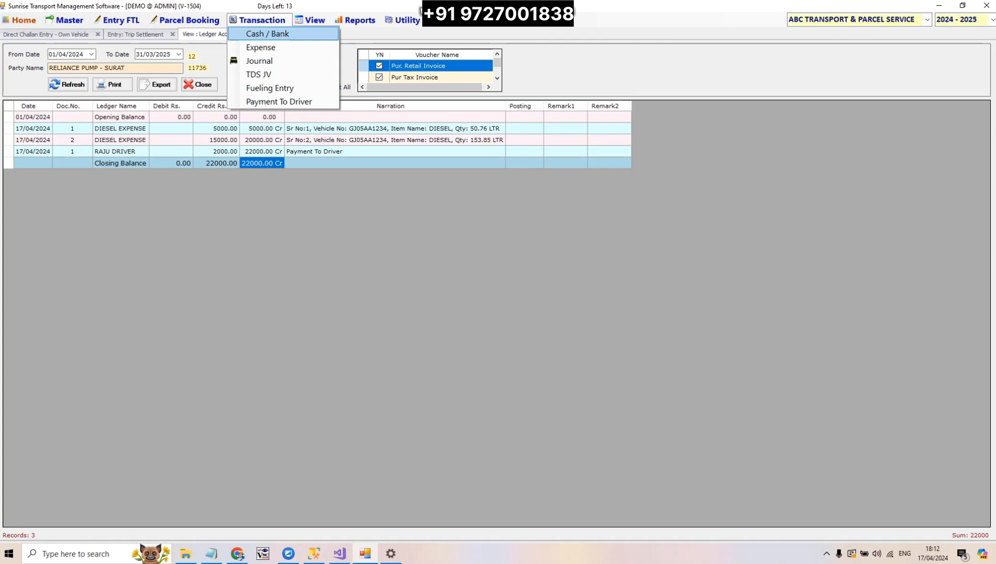
{"action": "left_click", "coordinate": [267, 34]}
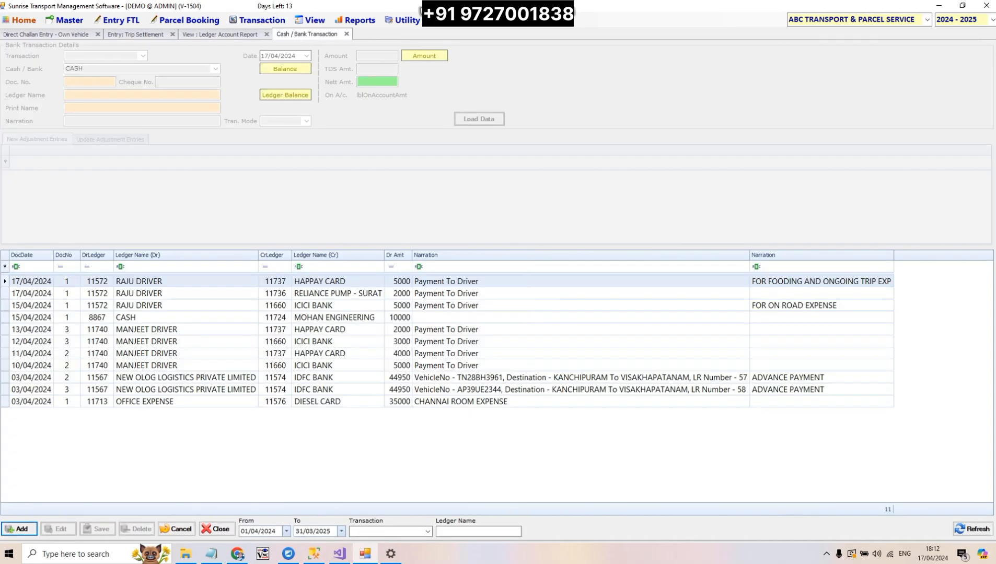
{"action": "key", "text": "Return"}
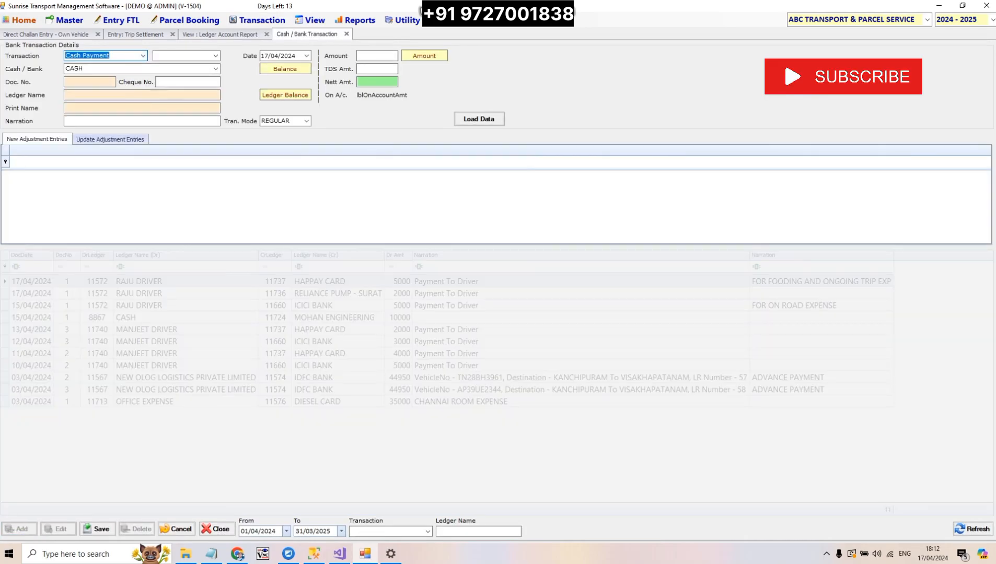
{"action": "key", "text": "Down"}
{"action": "key", "text": "Return"}
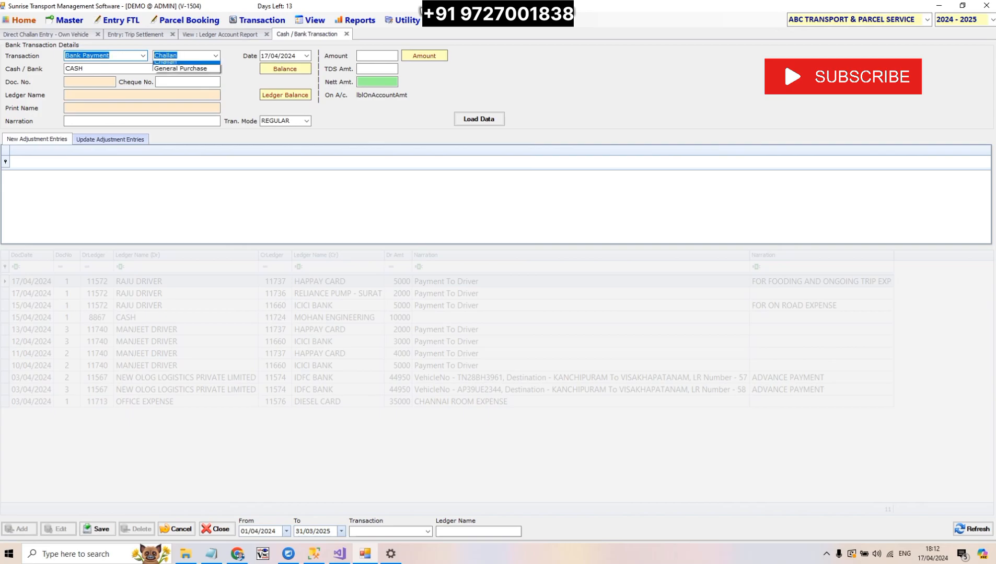
{"action": "key", "text": "Return"}
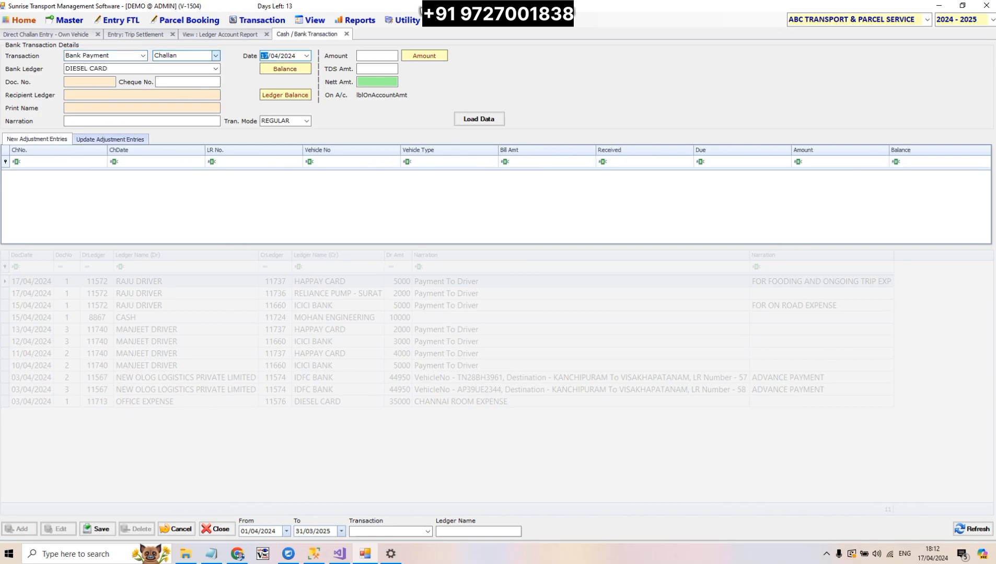
{"action": "key", "text": "Return"}
{"action": "key", "text": "Up"}
{"action": "key", "text": "Up"}
{"action": "key", "text": "Up"}
{"action": "key", "text": "Up"}
{"action": "key", "text": "Up"}
{"action": "key", "text": "Up"}
{"action": "key", "text": "Up"}
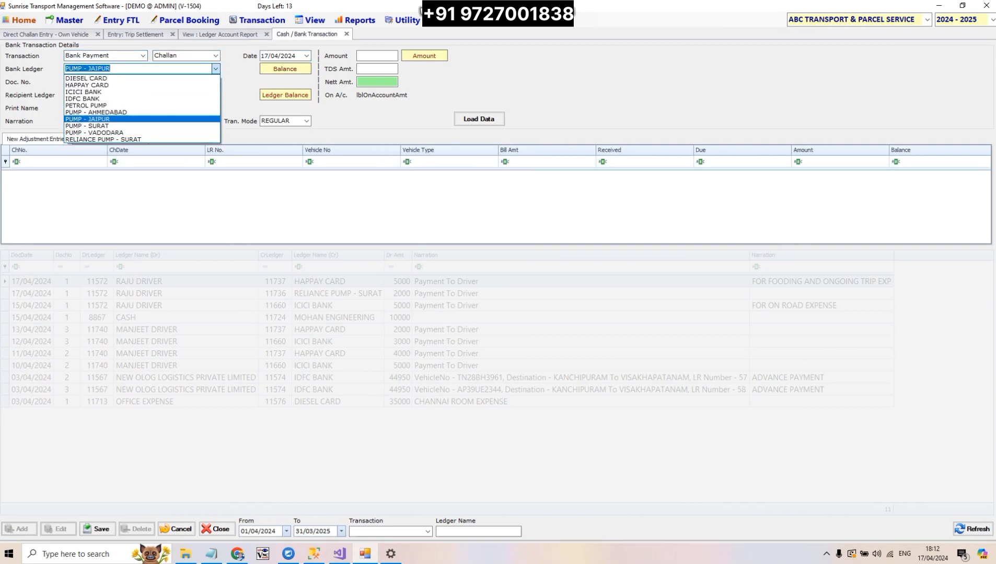
{"action": "key", "text": "Return"}
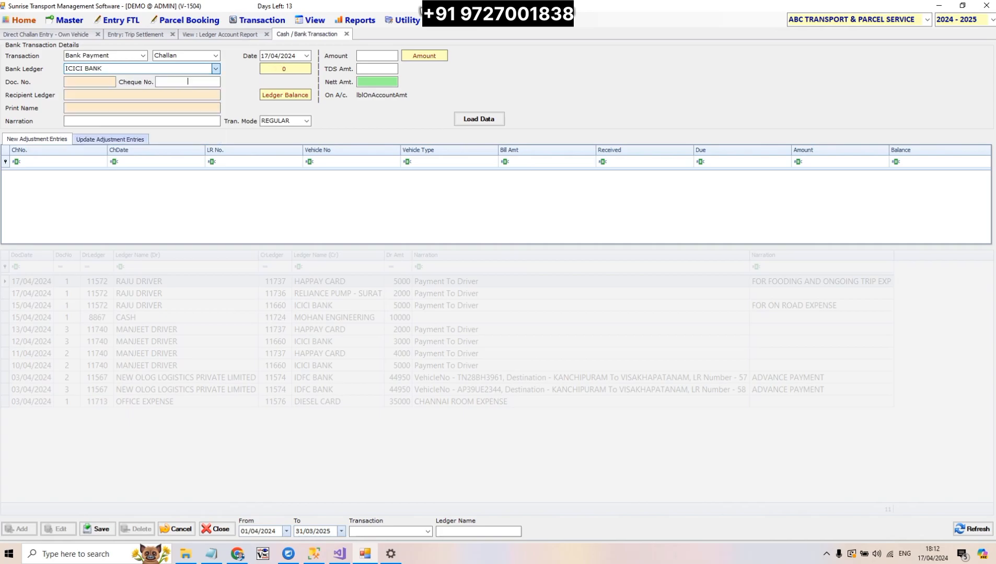
Step: Set RELIANCE PUMP - SURAT as the recipient ledger and enter a payment amount of 30000
{"action": "key", "text": "Return"}
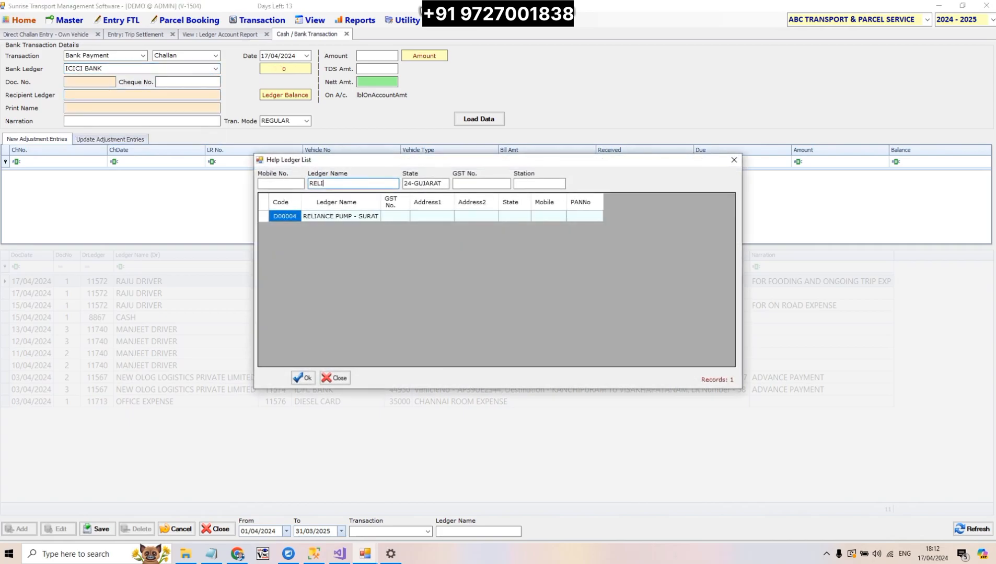
{"action": "key", "text": "Return"}
{"action": "key", "text": "Return"}
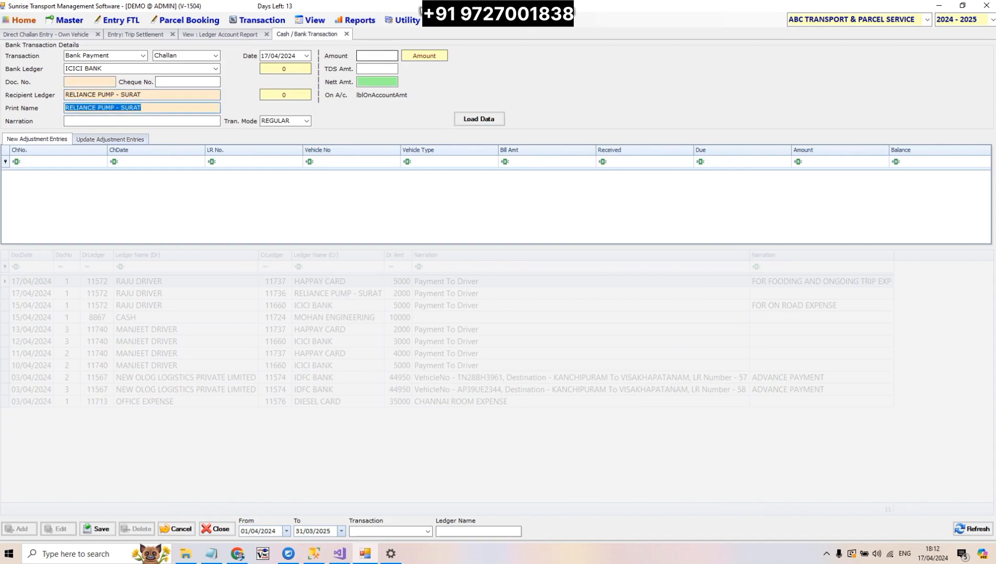
{"action": "key", "text": "Return"}
{"action": "type", "text": "30000"}
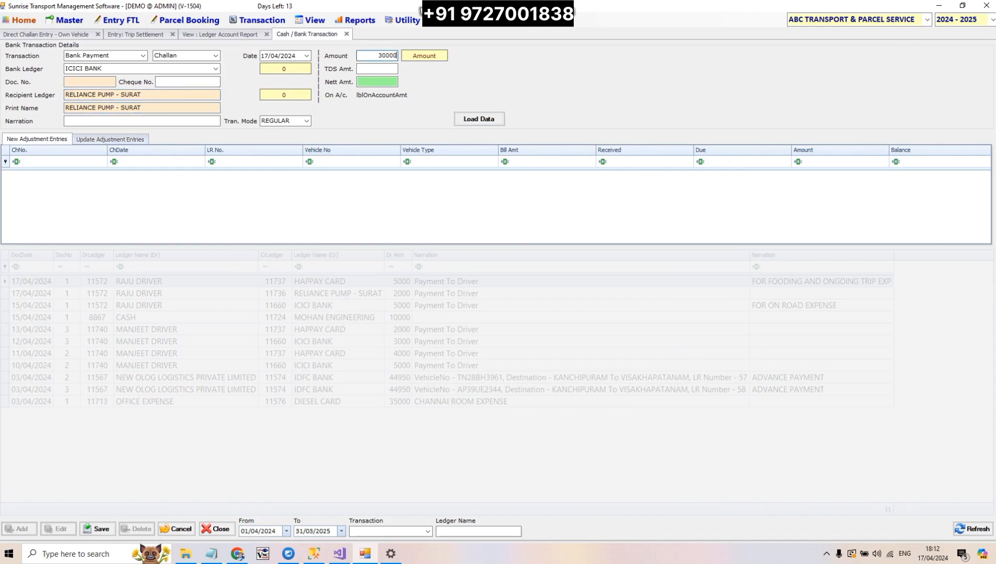
Step: Date the bank payment 18/04/2024 and save it, accepting the full amount as on-account
{"action": "key", "text": "Return"}
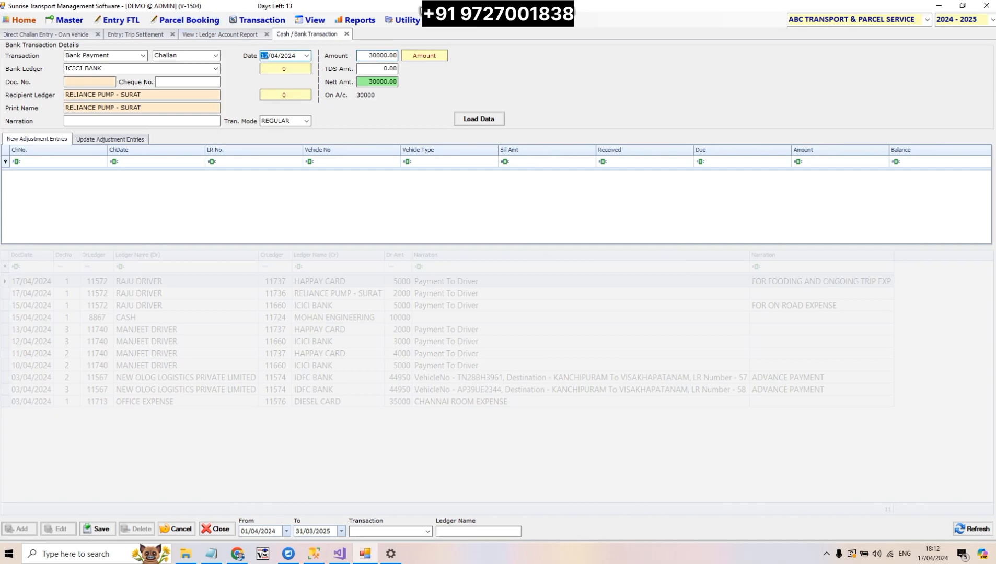
{"action": "key", "text": "Return"}
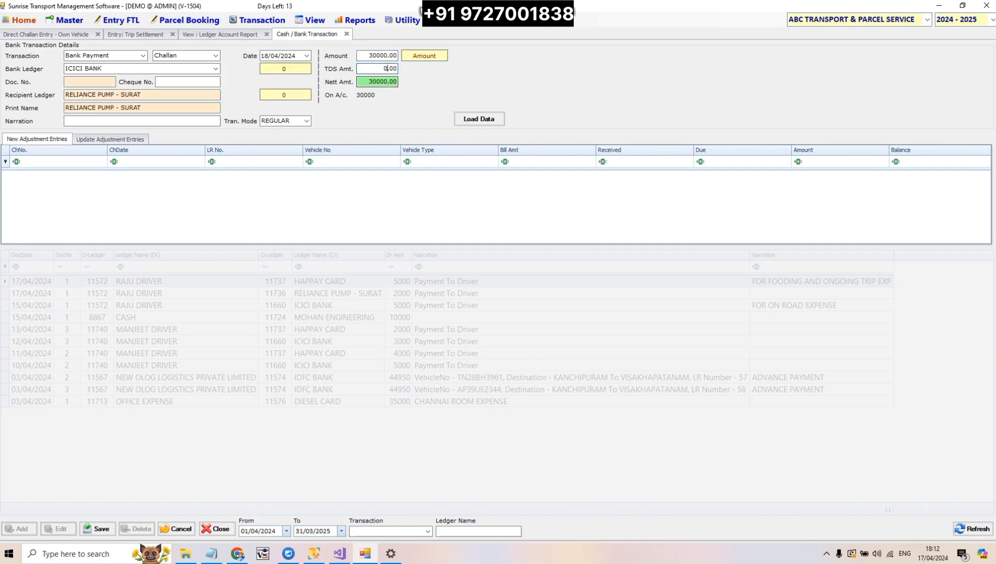
{"action": "key", "text": "Return"}
{"action": "key", "text": "Return"}
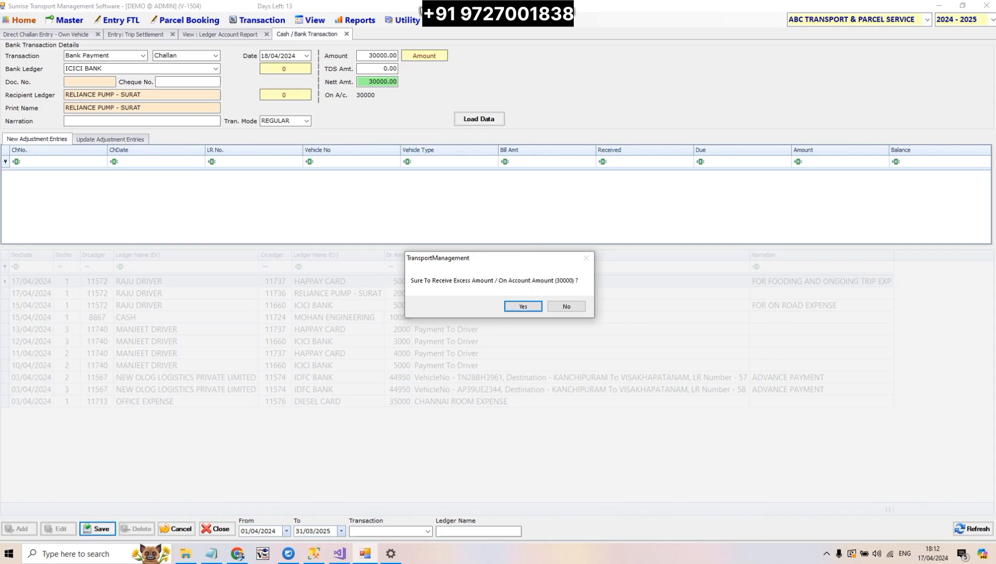
{"action": "key", "text": "Return"}
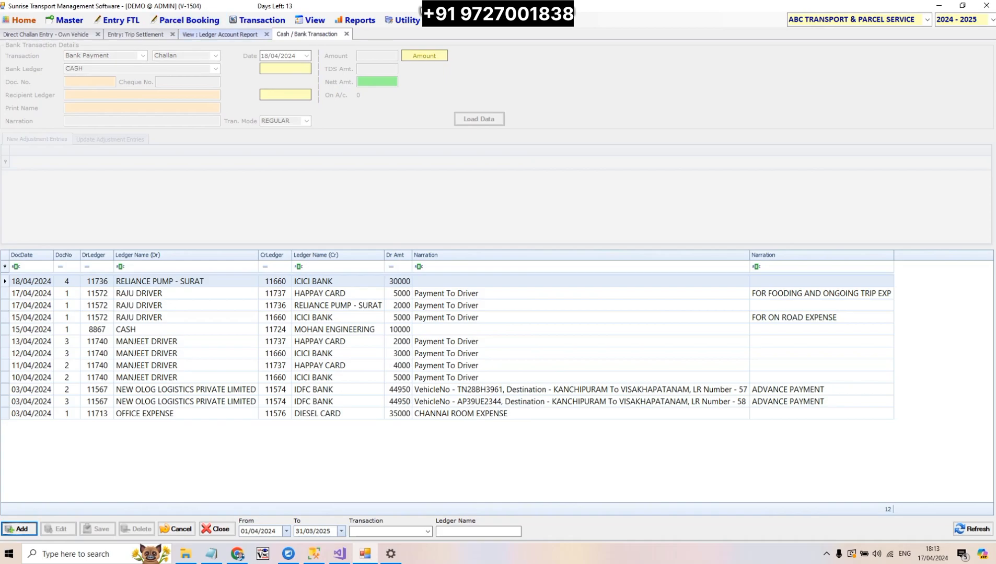
Step: Refresh the RELIANCE PUMP - SURAT ledger report and check the ICICI BANK payment against the credits and closing balance
{"action": "left_click", "coordinate": [220, 34]}
{"action": "left_click", "coordinate": [68, 85]}
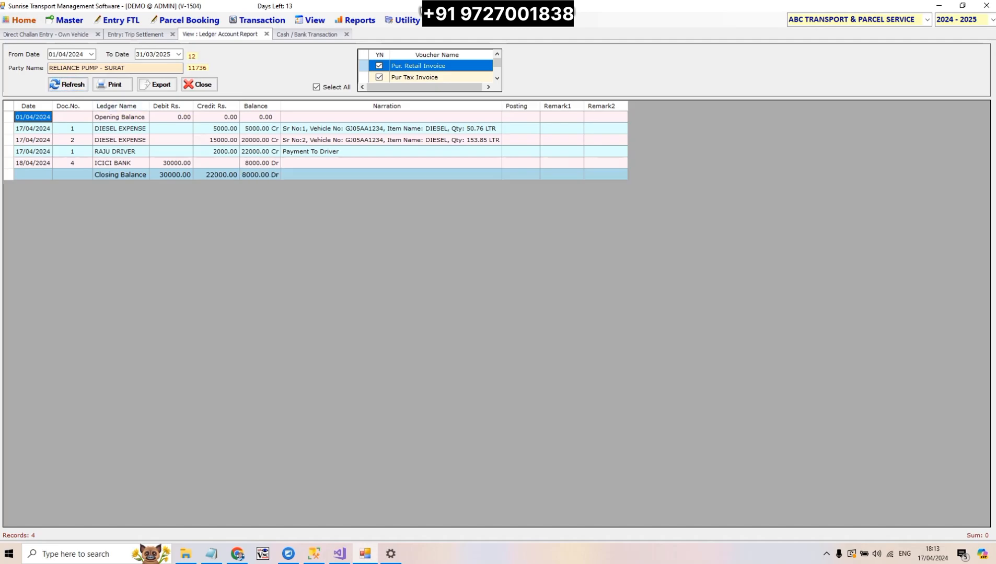
{"action": "left_click", "coordinate": [217, 129]}
{"action": "left_click", "coordinate": [216, 152]}
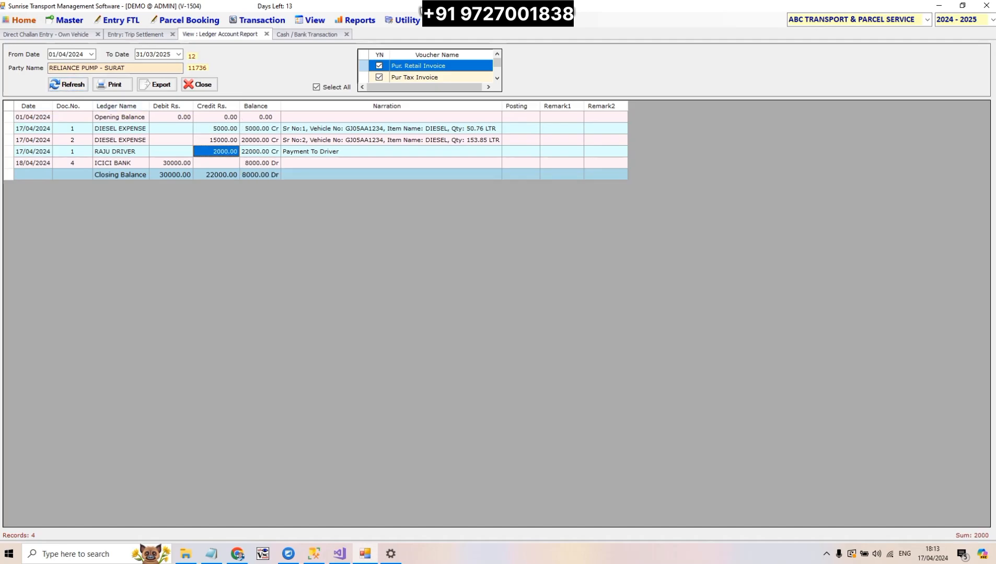
{"action": "left_click", "coordinate": [172, 163]}
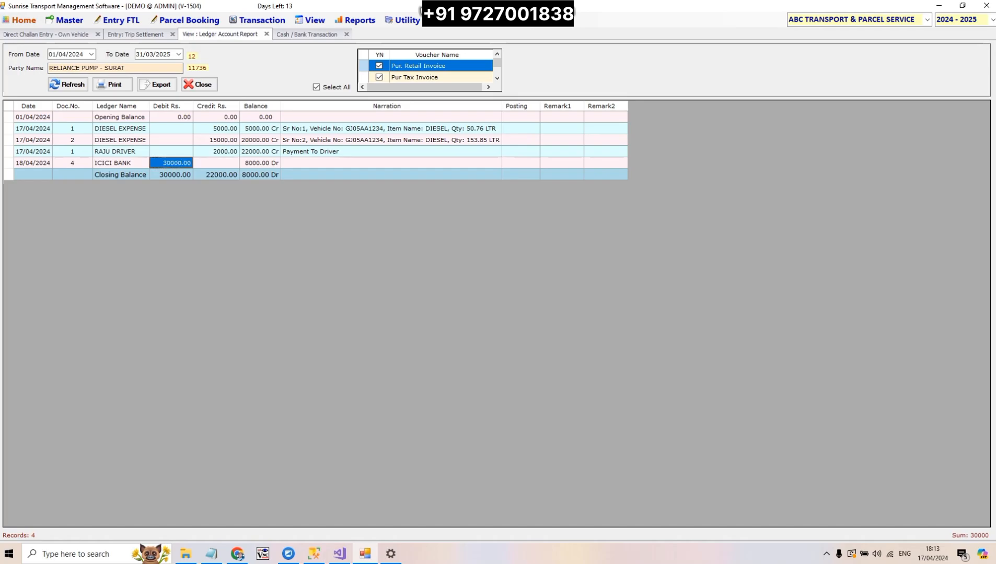
{"action": "left_click", "coordinate": [261, 175]}
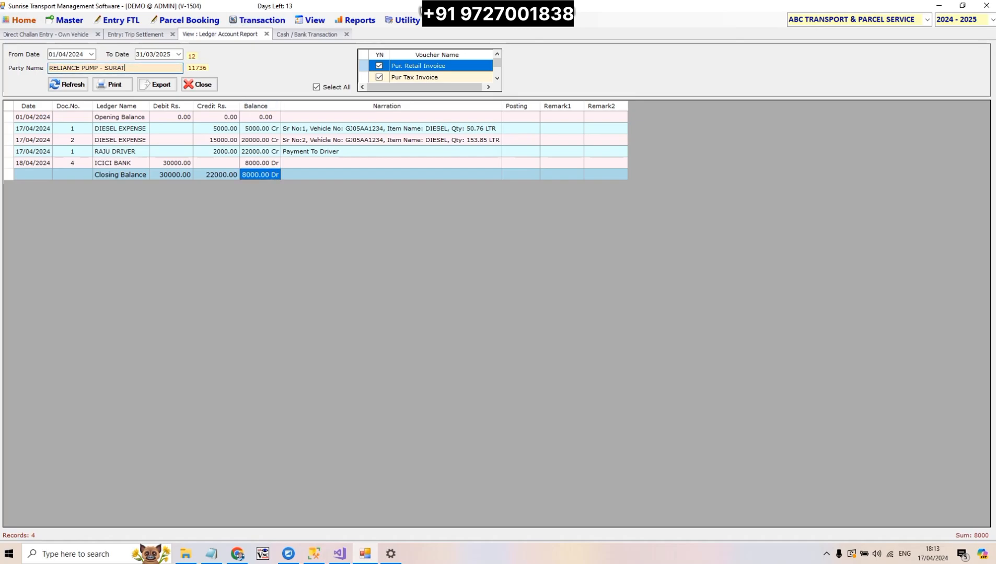
Step: Load the FIX TRIP COST (DRIVER) ledger to view its trip posting
{"action": "type", "text": "FI"}
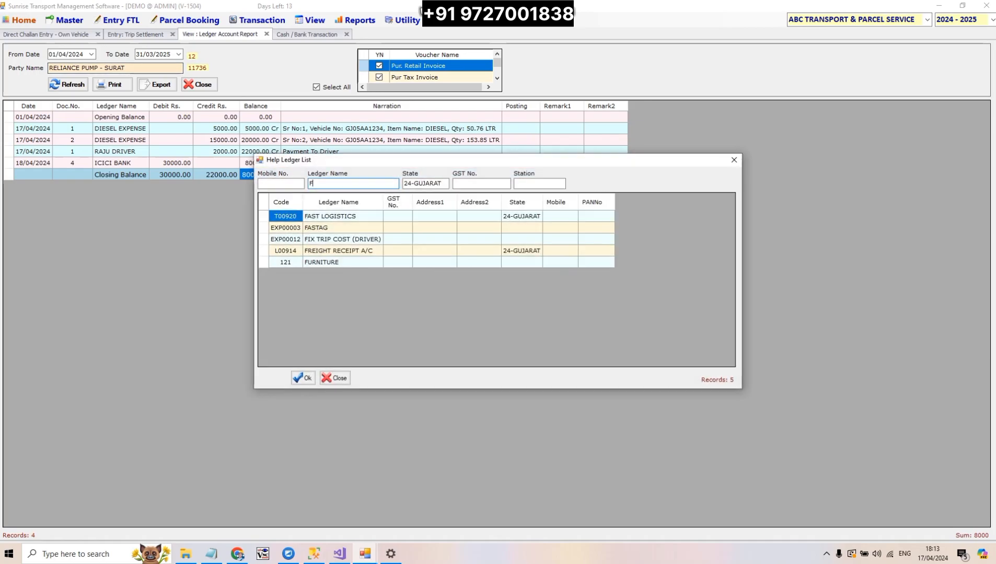
{"action": "key", "text": "Return"}
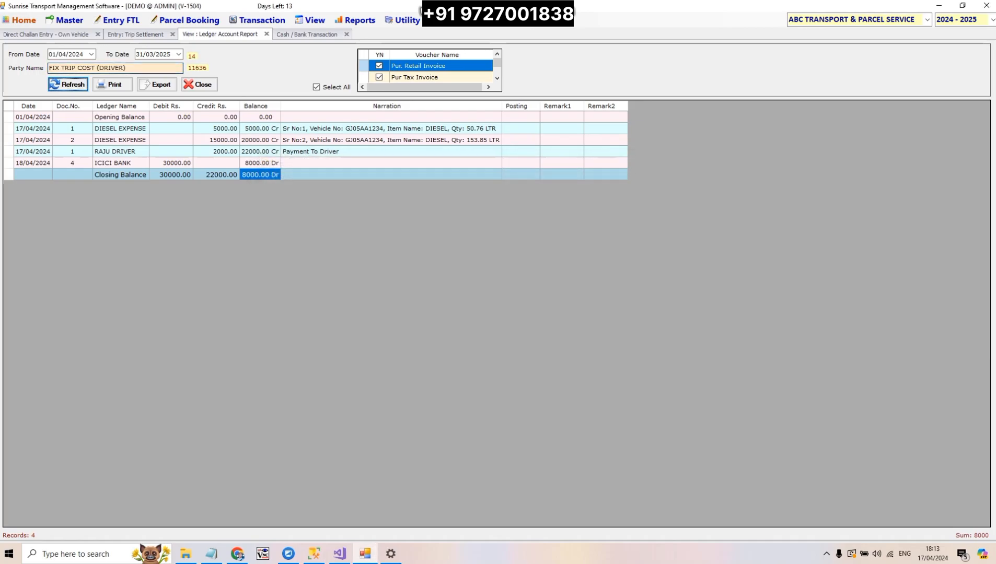
{"action": "key", "text": "Return"}
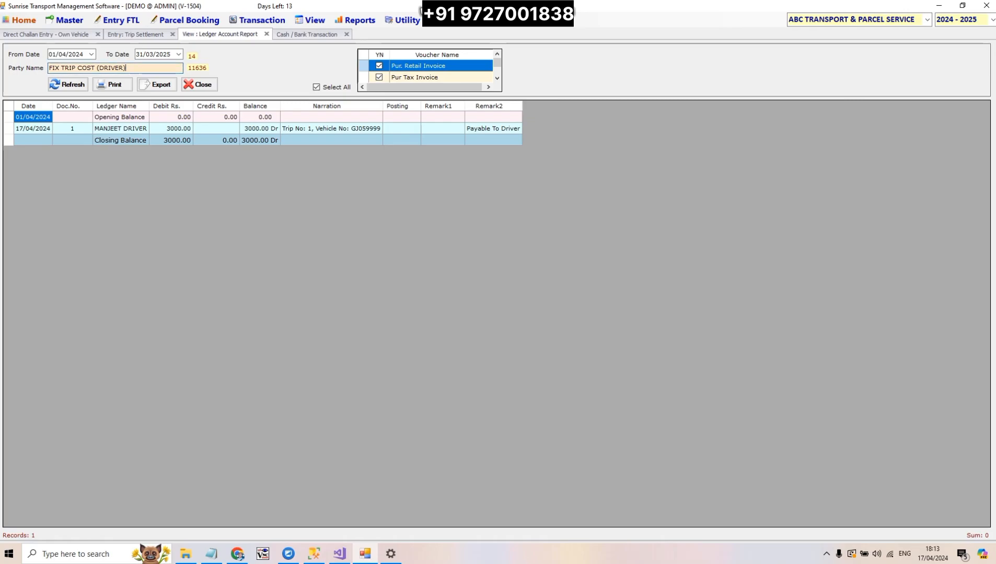
Step: Load the DIESEL EXPENSE ledger, examine the debit entries for each pump, and return to the home screen
{"action": "type", "text": "DIE"}
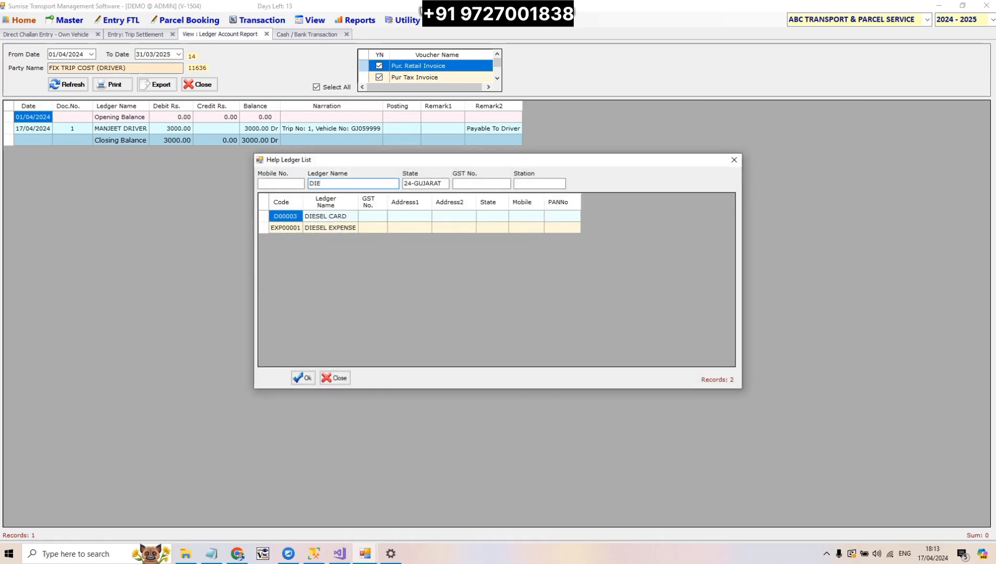
{"action": "key", "text": "Down"}
{"action": "key", "text": "Return"}
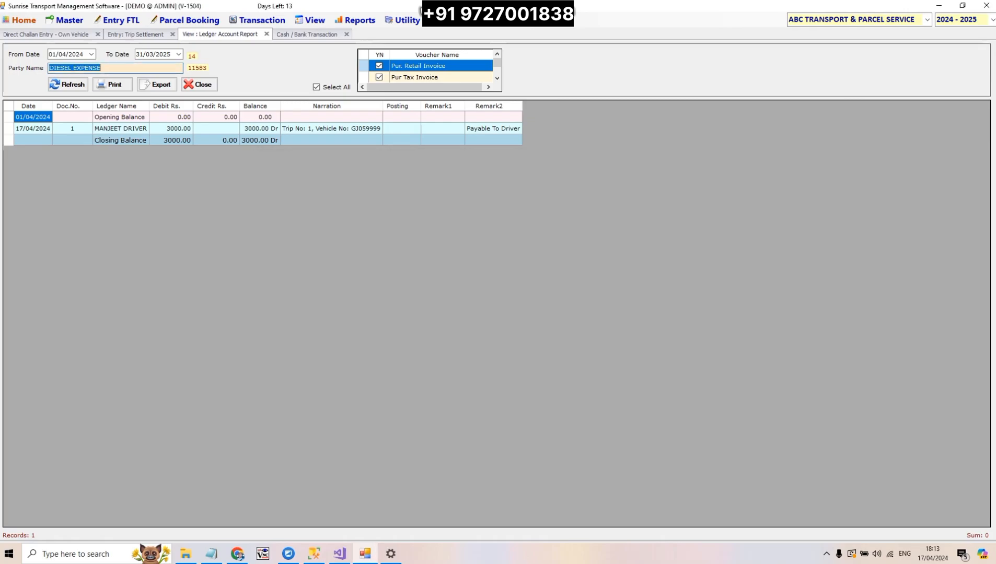
{"action": "left_click", "coordinate": [67, 85]}
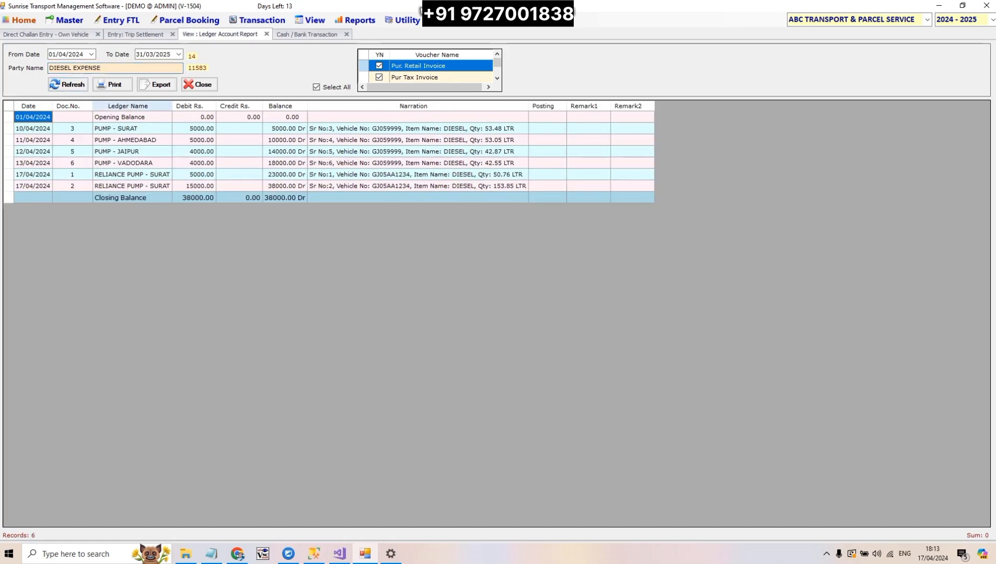
{"action": "left_click", "coordinate": [132, 129]}
{"action": "key", "text": "Right"}
{"action": "key", "text": "Down"}
{"action": "key", "text": "Down"}
{"action": "key", "text": "Down"}
{"action": "key", "text": "Down"}
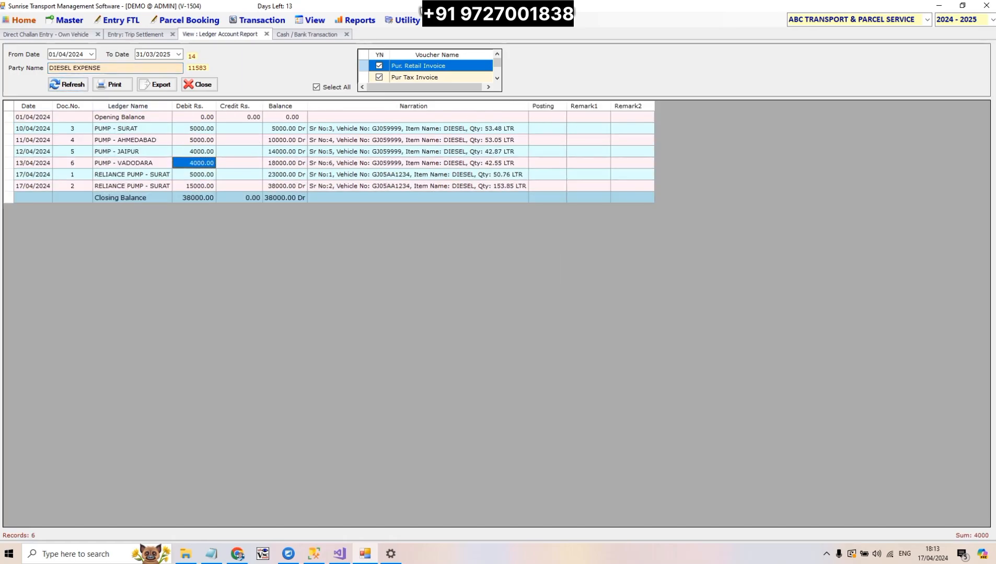
{"action": "key", "text": "Down"}
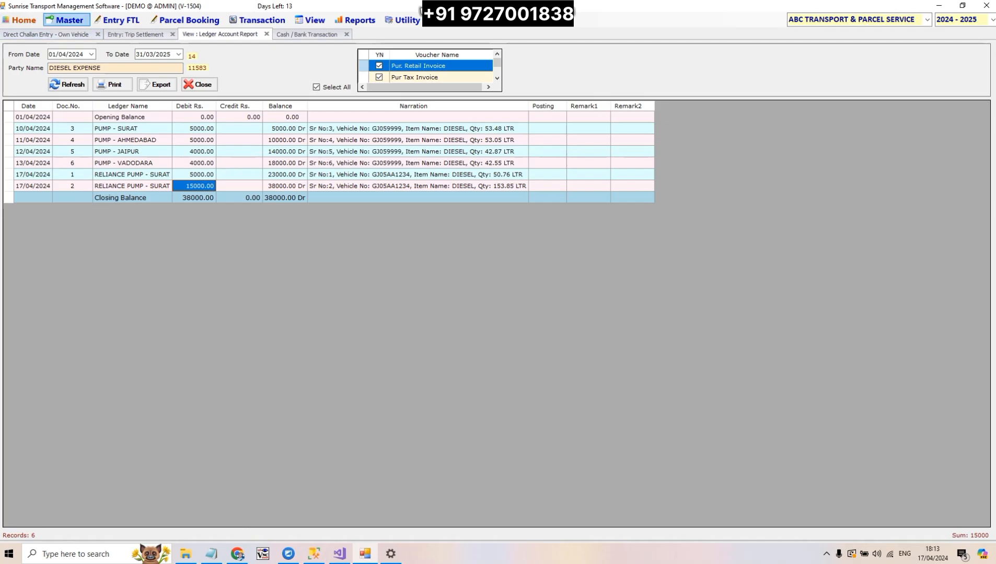
{"action": "left_click", "coordinate": [21, 20]}
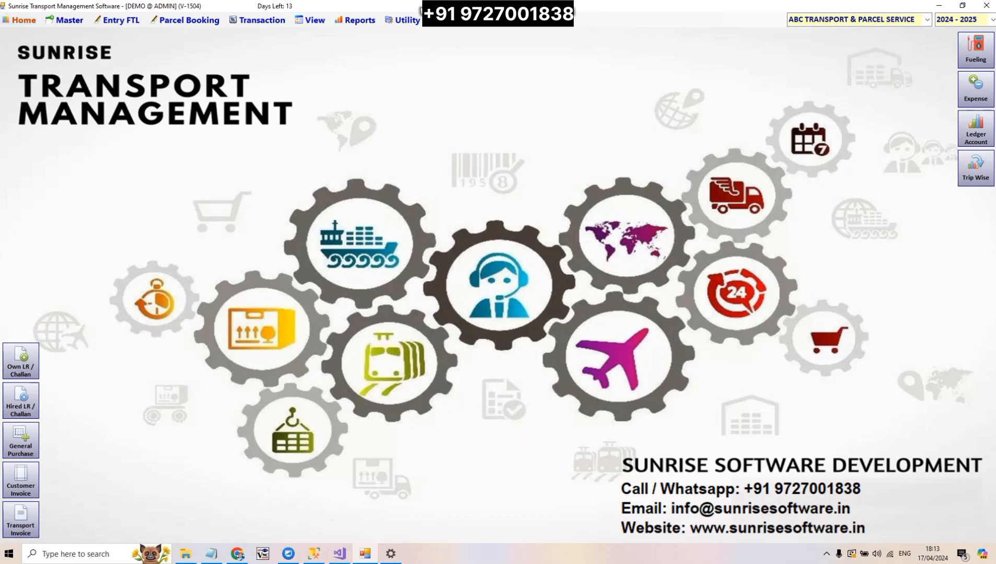